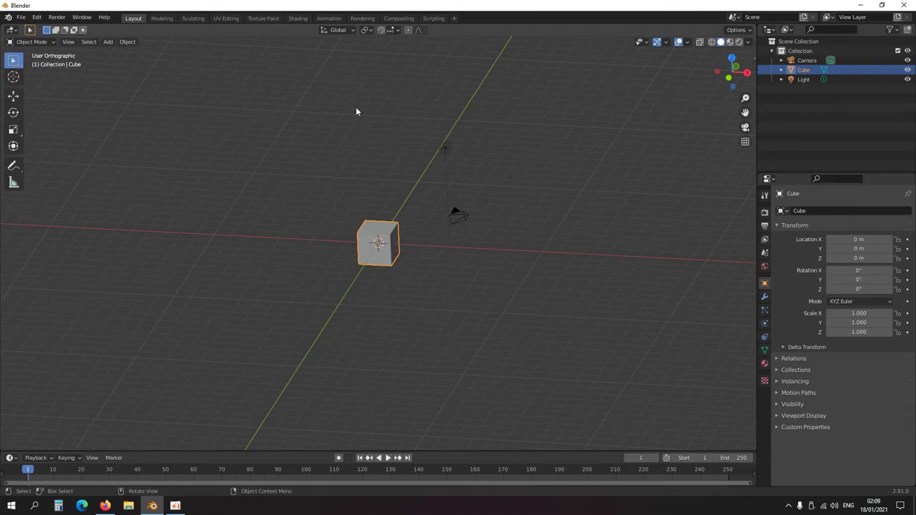
Set the transform pivot point to 3D Cursor and select the cube's entire mesh in Edit Mode
{"action": "left_click", "coordinate": [364, 32]}
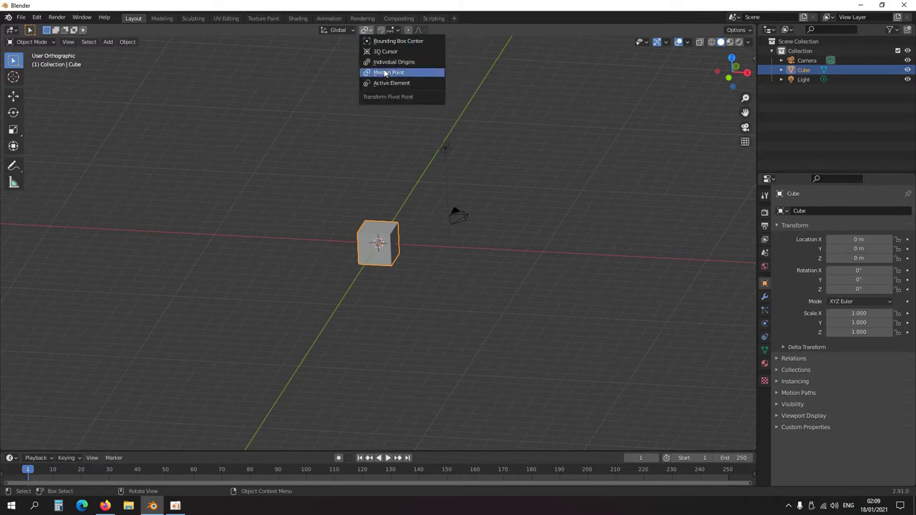
{"action": "left_click", "coordinate": [389, 53]}
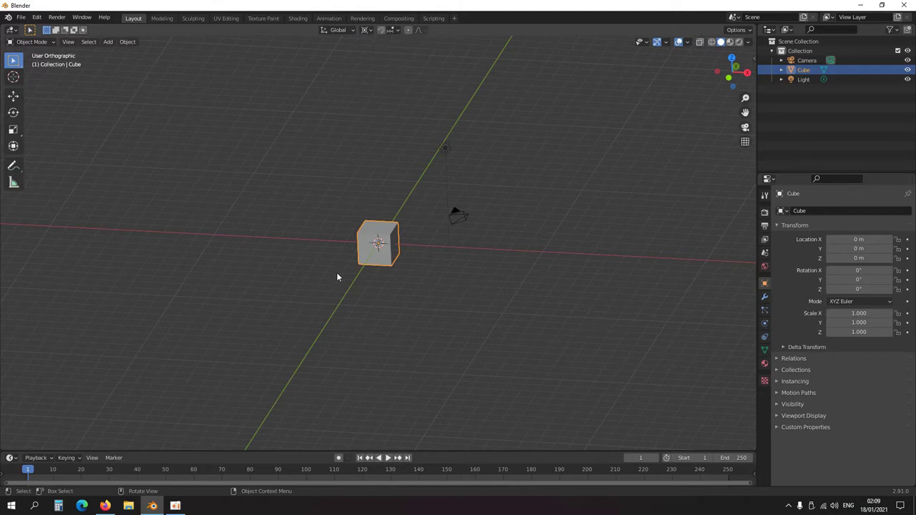
{"action": "key", "text": "Tab"}
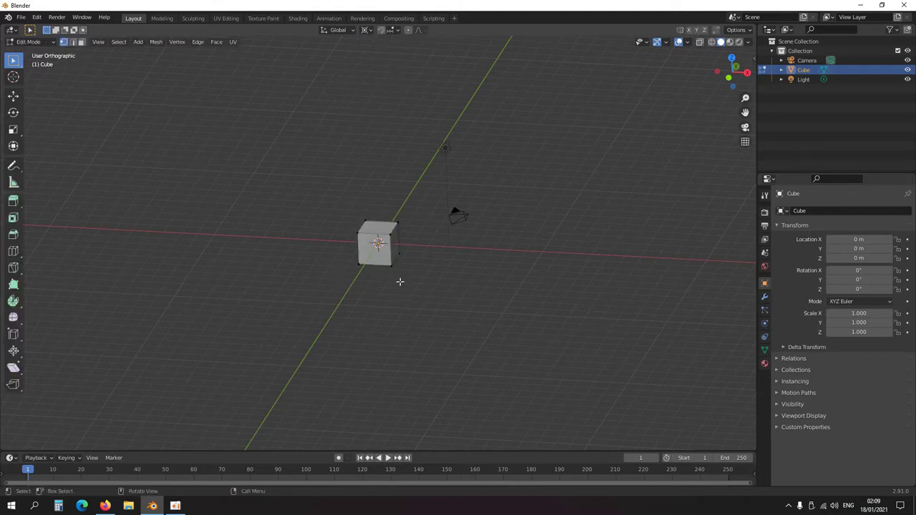
{"action": "key", "text": "a"}
Enable Auto Merge in the tool options for mesh editing
{"action": "left_click", "coordinate": [764, 196]}
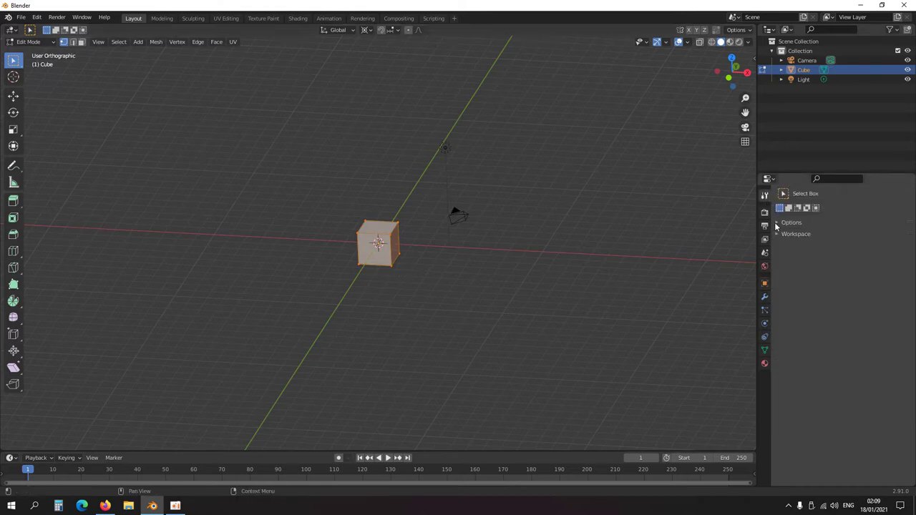
{"action": "left_click", "coordinate": [777, 224]}
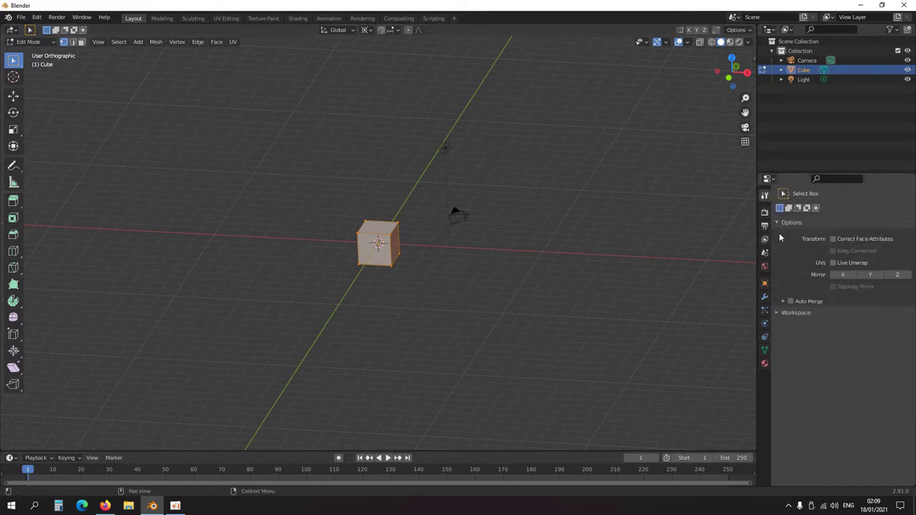
{"action": "left_click", "coordinate": [790, 301]}
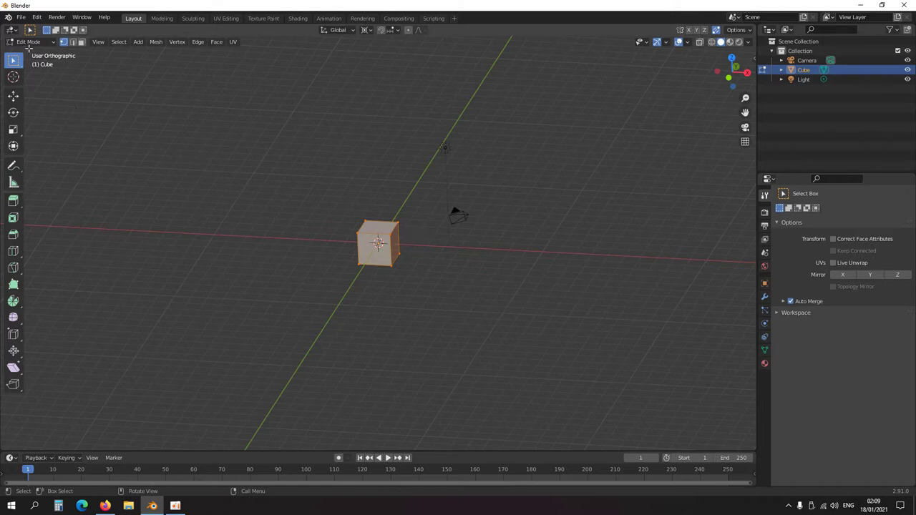
Save the current setup as the default startup file and confirm it
{"action": "left_click", "coordinate": [21, 17]}
{"action": "mouse_move", "coordinate": [56, 195]}
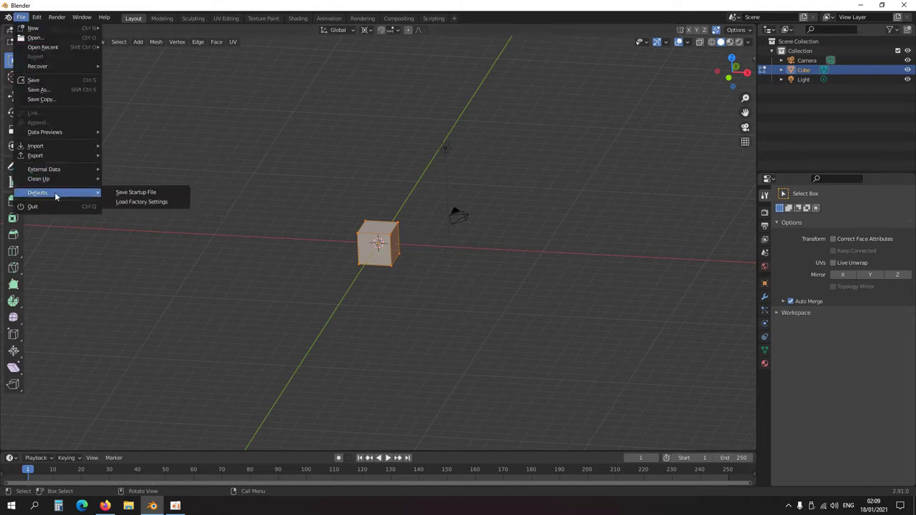
{"action": "left_click", "coordinate": [146, 193]}
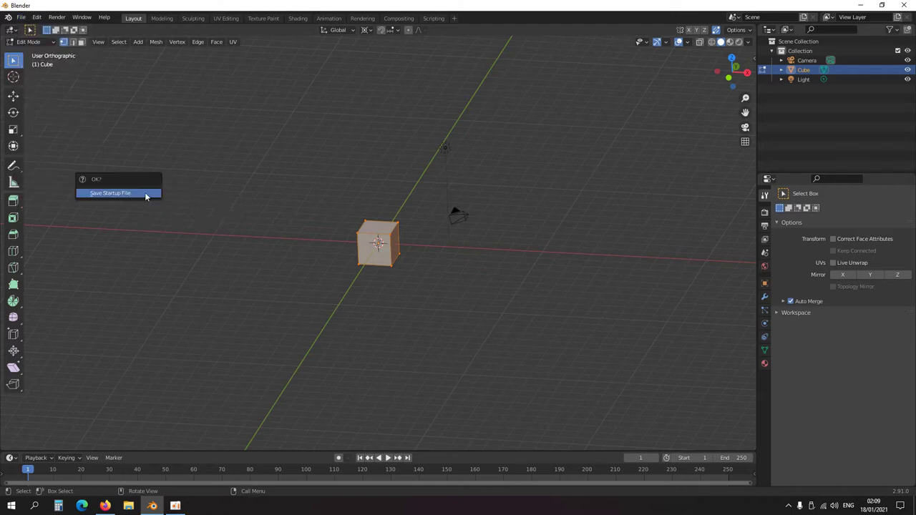
{"action": "left_click", "coordinate": [148, 194]}
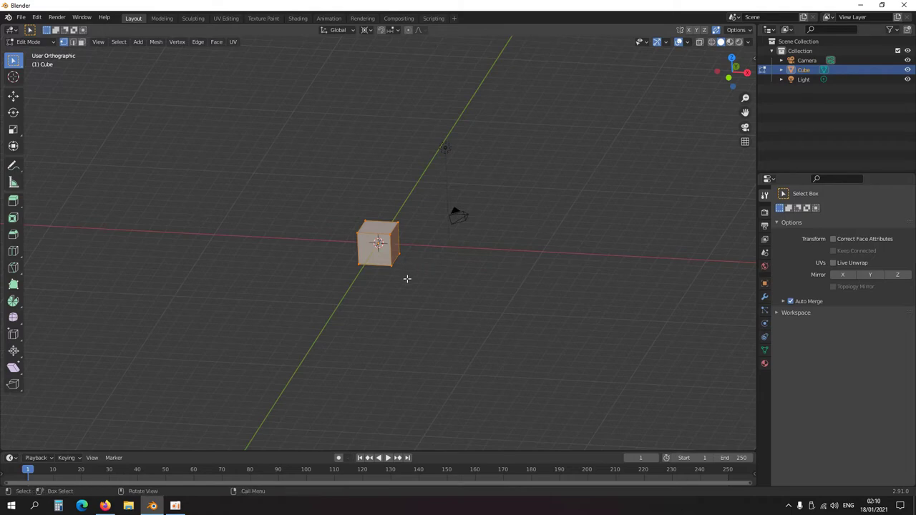
Box-select the cube's upper vertices from the front view and check from an angle which ones were picked
{"action": "middle_click_drag", "start_coordinate": [405, 262], "coordinate": [417, 233], "text": "alt"}
{"action": "scroll", "coordinate": [418, 232], "scroll_direction": "up", "scroll_amount": 4}
{"action": "left_click_drag", "start_coordinate": [431, 230], "coordinate": [268, 184]}
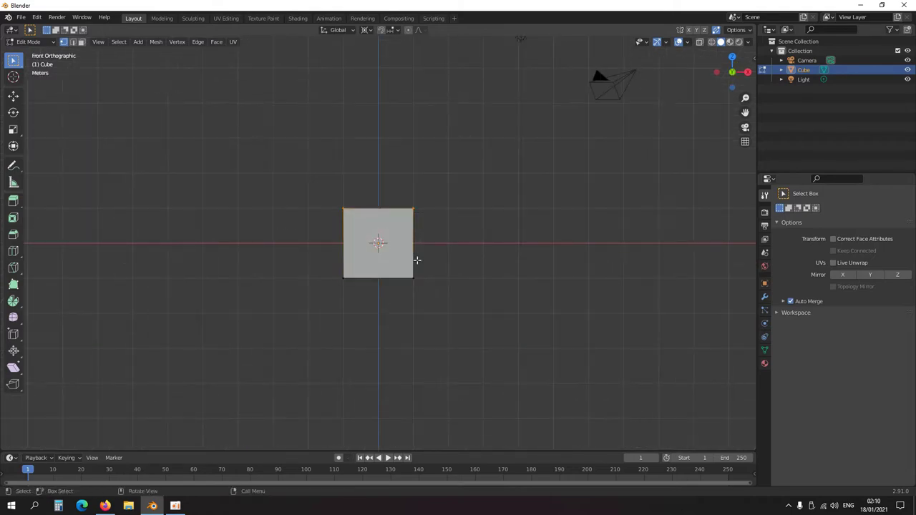
{"action": "middle_click_drag", "start_coordinate": [428, 266], "coordinate": [368, 276]}
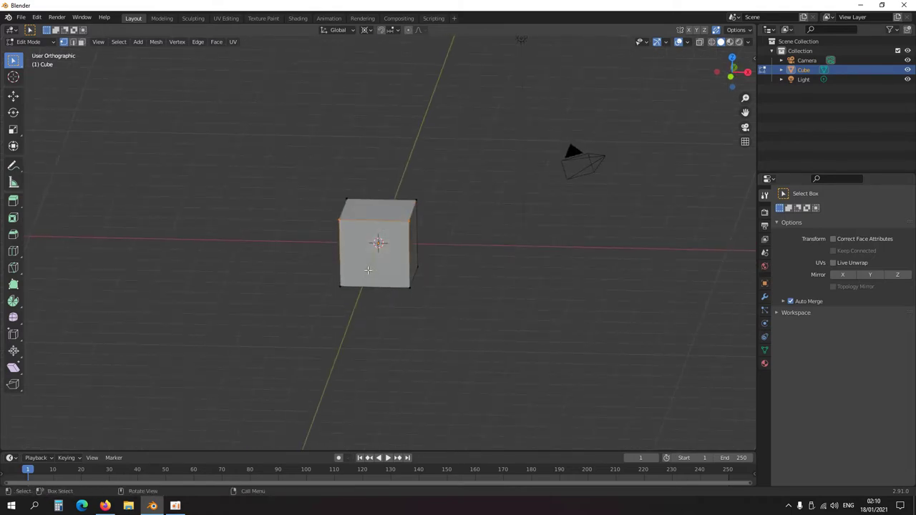
{"action": "middle_click_drag", "start_coordinate": [274, 250], "coordinate": [382, 268]}
{"action": "middle_click_drag", "start_coordinate": [468, 249], "coordinate": [422, 278]}
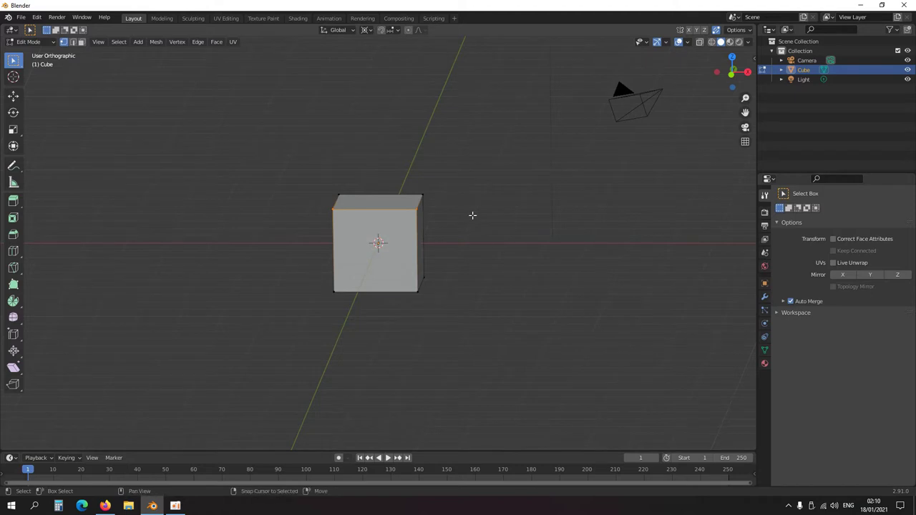
Compare the cube in solid and wireframe display, with X-ray on and off in wireframe
{"action": "key", "text": "alt+z"}
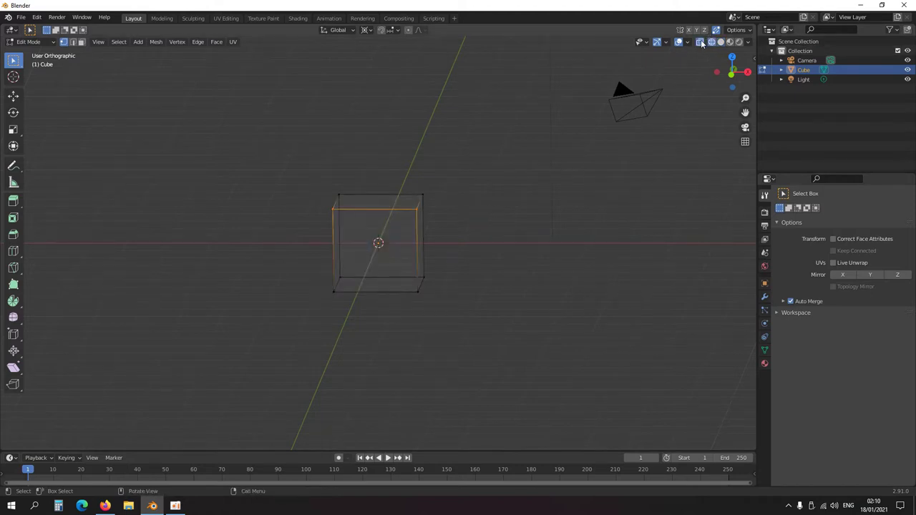
{"action": "key", "text": "alt+z"}
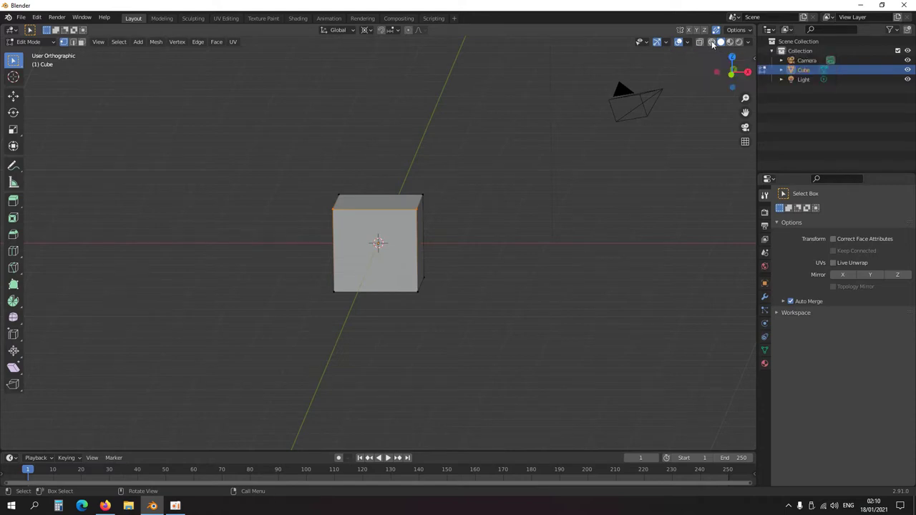
{"action": "left_click", "coordinate": [701, 41]}
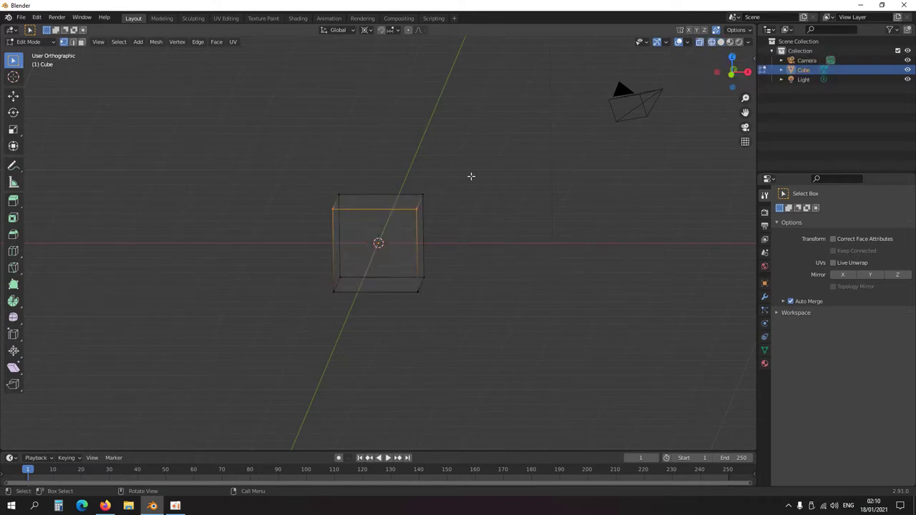
{"action": "left_click", "coordinate": [700, 42]}
{"action": "middle_click_drag", "start_coordinate": [454, 257], "coordinate": [427, 270]}
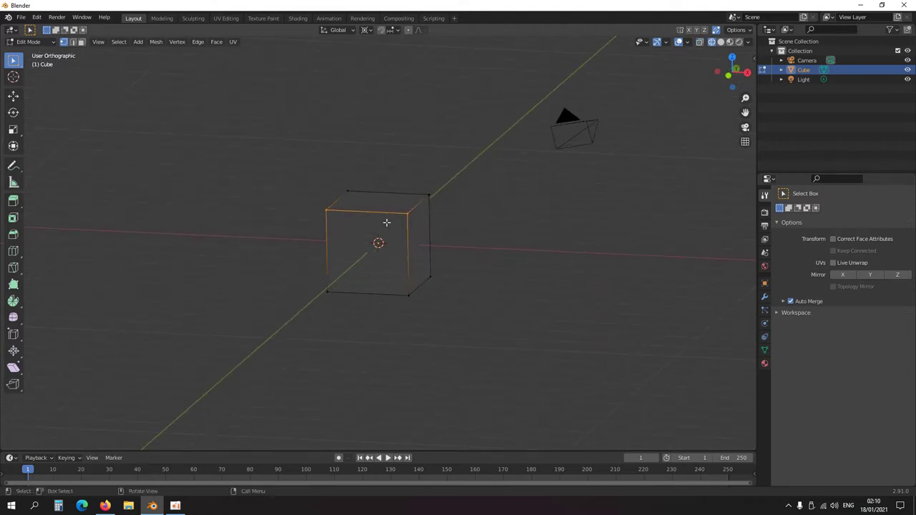
{"action": "left_click", "coordinate": [700, 42]}
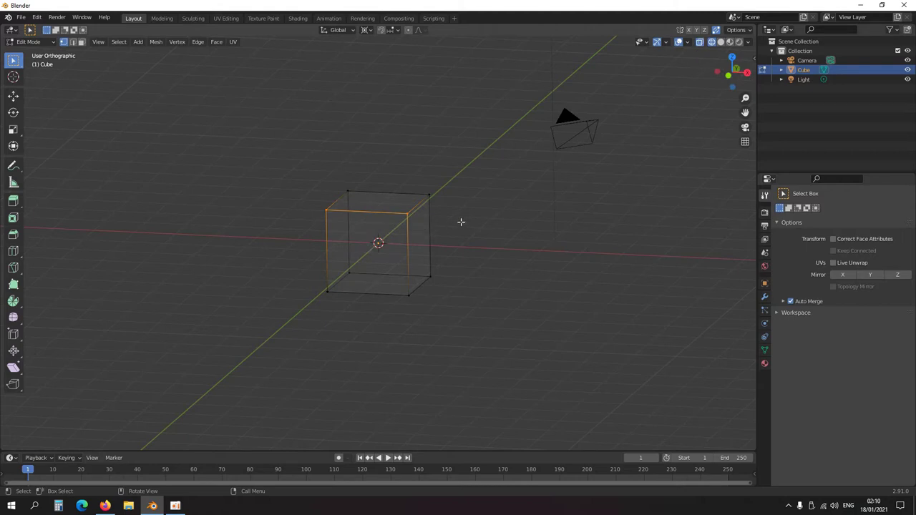
{"action": "key", "text": "alt+z"}
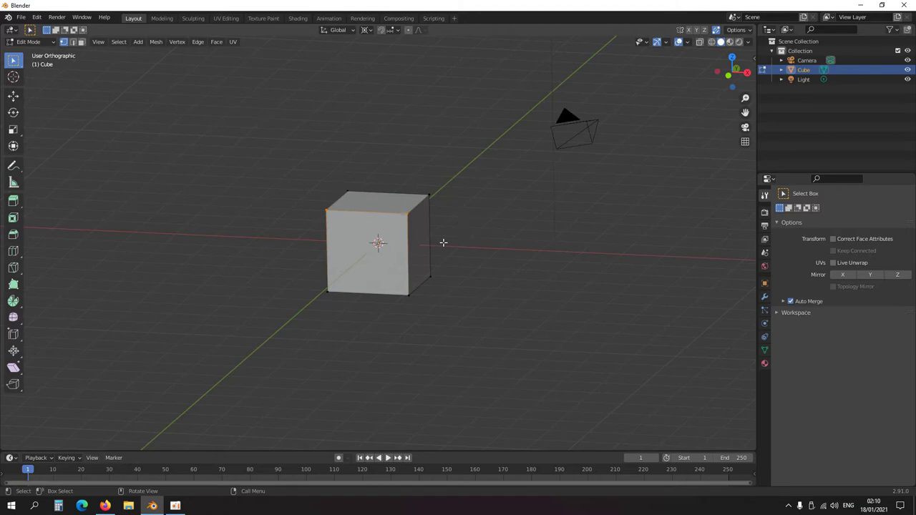
Switch to wireframe with X-ray and box-select all four vertices of the cube's negative X face
{"action": "key", "text": "alt+z"}
{"action": "left_click_drag", "start_coordinate": [360, 182], "coordinate": [280, 364]}
{"action": "middle_click_drag", "start_coordinate": [451, 249], "coordinate": [421, 249]}
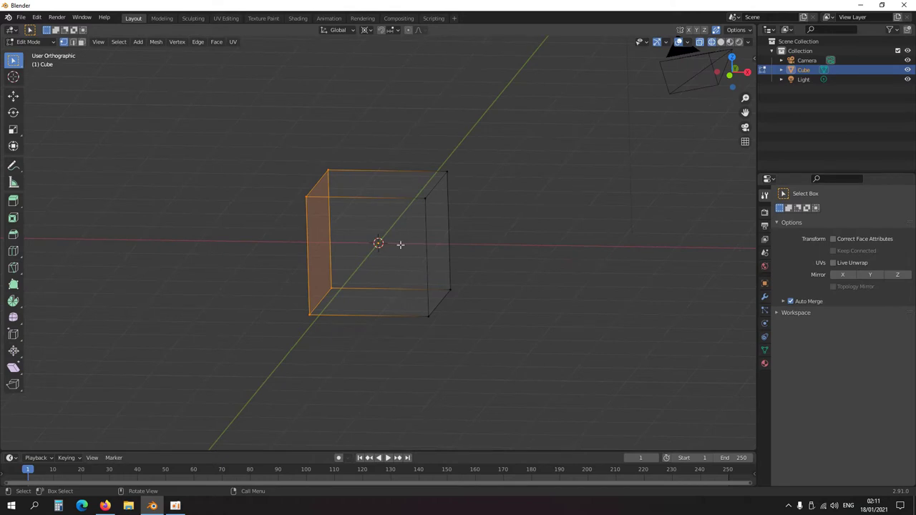
Select all of the cube's vertices with a box selection and delete them
{"action": "scroll", "coordinate": [404, 238], "scroll_direction": "down", "scroll_amount": 4}
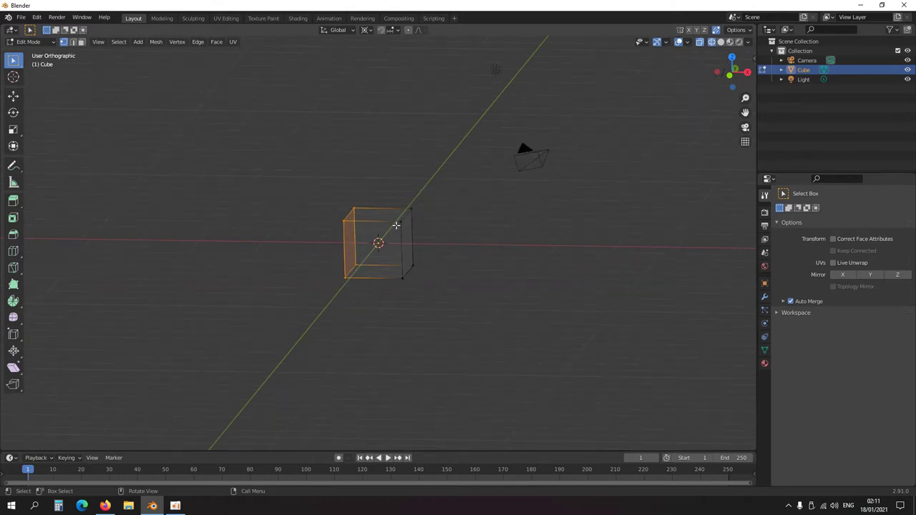
{"action": "left_click_drag", "start_coordinate": [453, 311], "coordinate": [230, 161]}
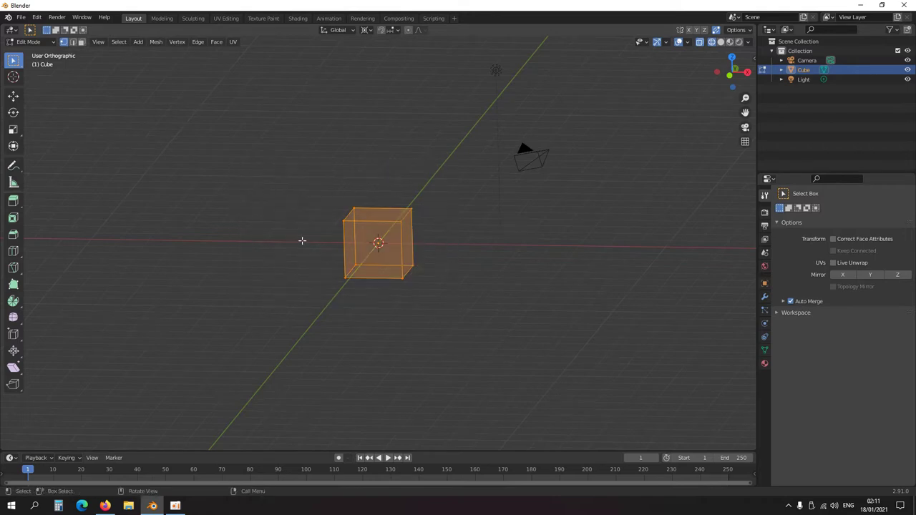
{"action": "key", "text": "x"}
{"action": "left_click", "coordinate": [409, 248]}
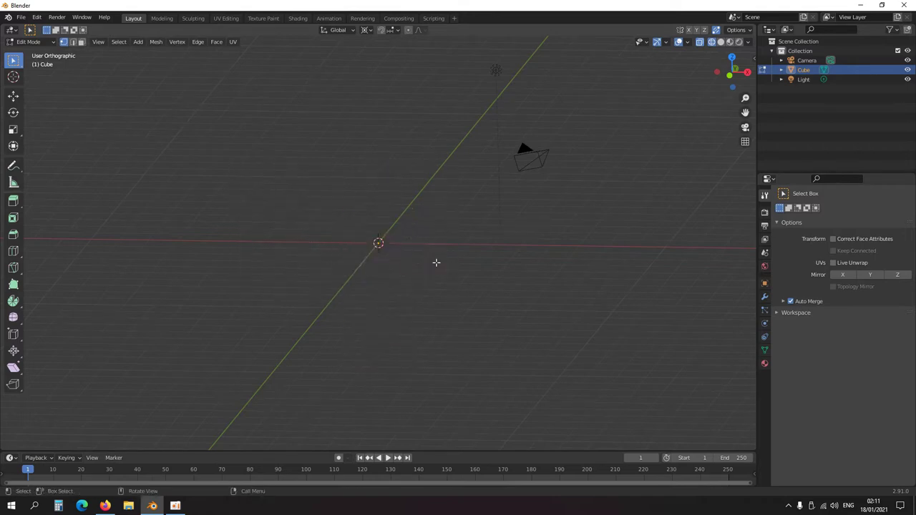
Add a UV sphere to the empty mesh and return the viewport to solid display
{"action": "key", "text": "shift+a"}
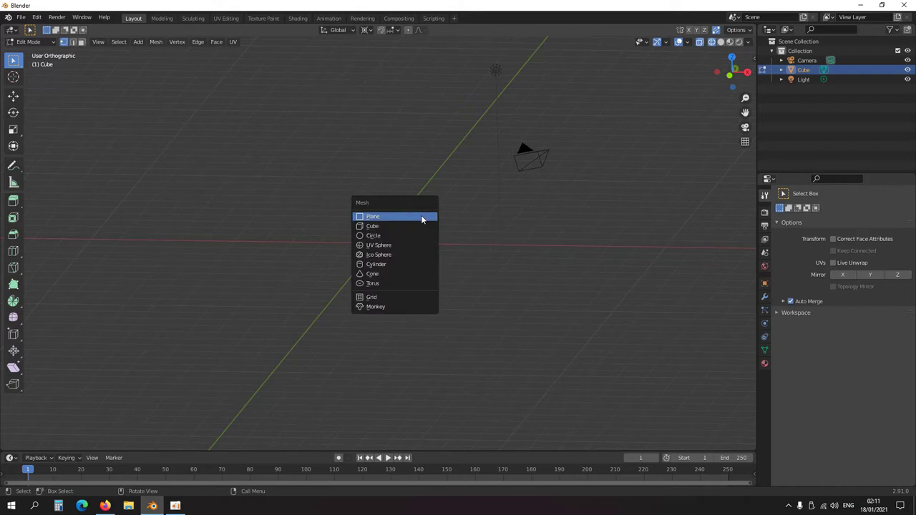
{"action": "left_click", "coordinate": [138, 42]}
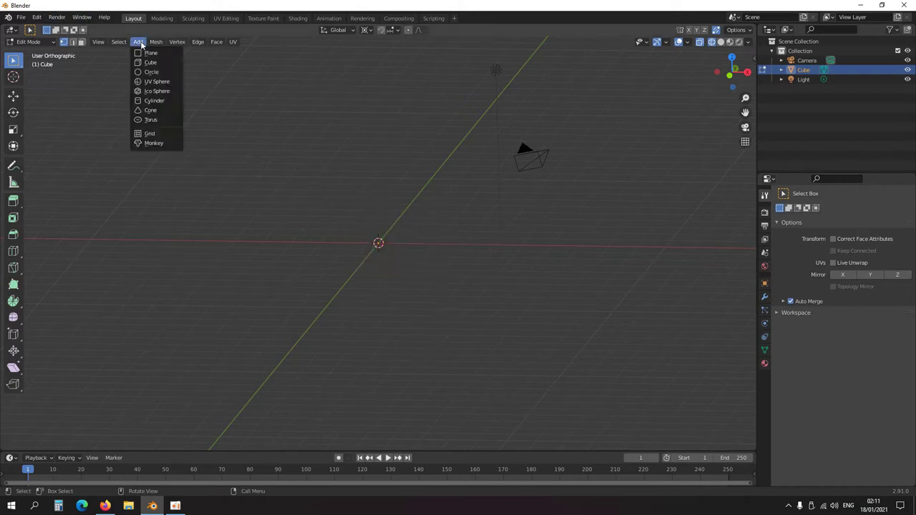
{"action": "left_click", "coordinate": [158, 86]}
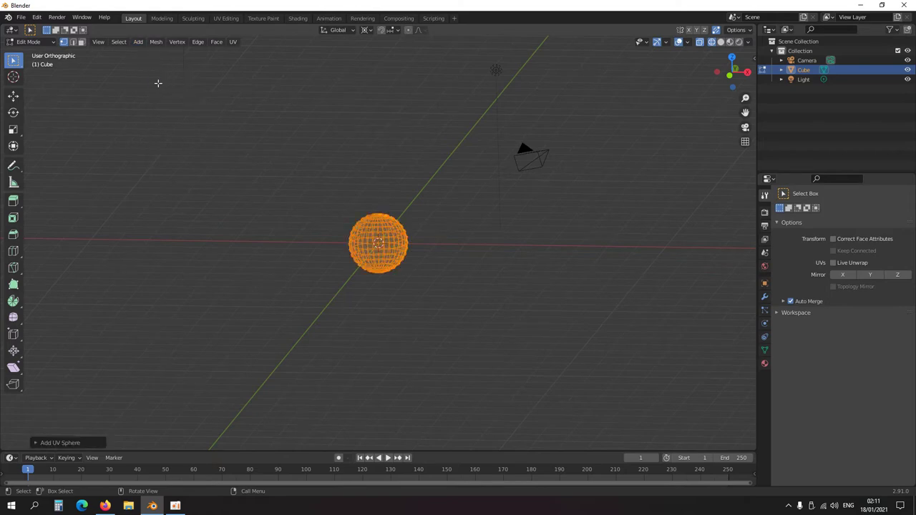
{"action": "scroll", "coordinate": [399, 313], "scroll_direction": "up", "scroll_amount": 5}
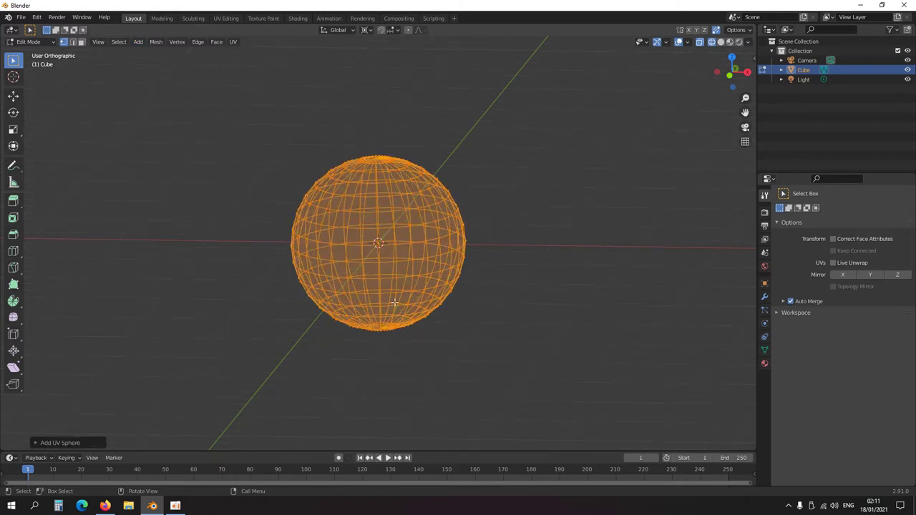
{"action": "key", "text": "shift+z"}
{"action": "key", "text": "shift+z"}
{"action": "key", "text": "shift+z"}
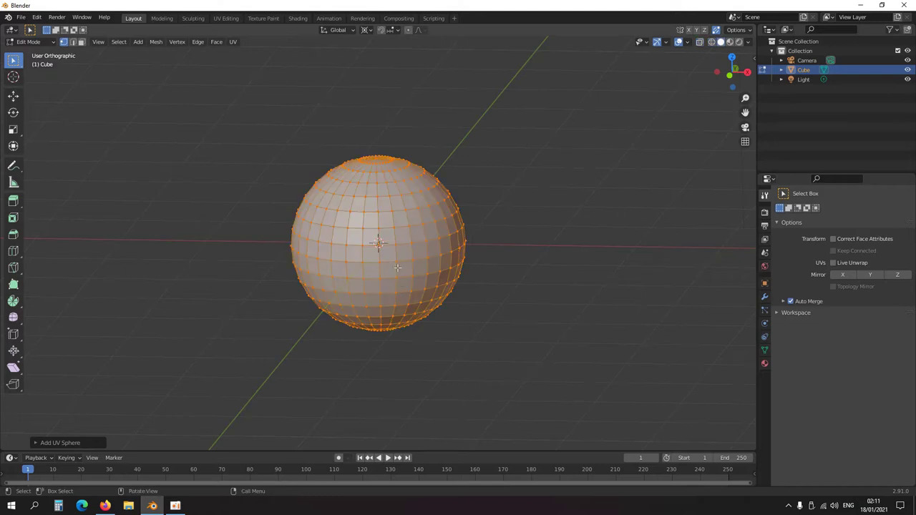
Select a single vertex near the middle of the sphere and grow the selection once with Select More
{"action": "left_click", "coordinate": [397, 244]}
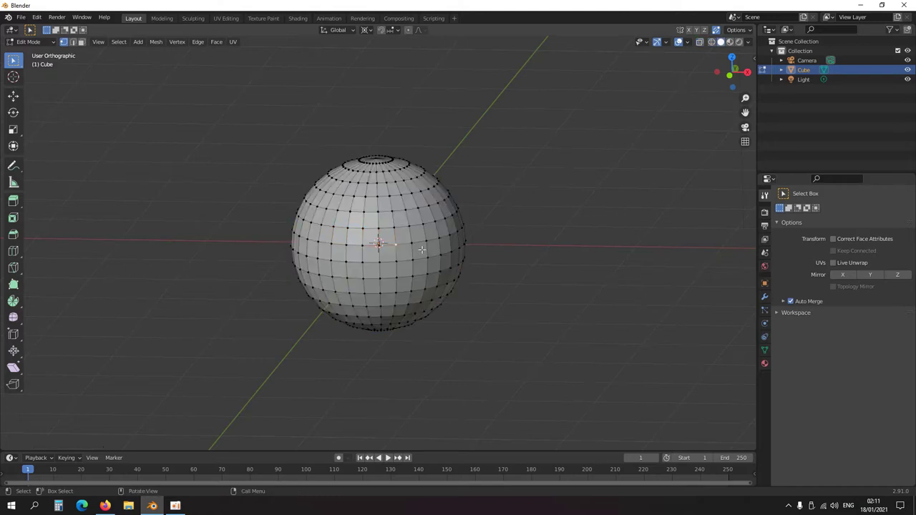
{"action": "left_click", "coordinate": [118, 42]}
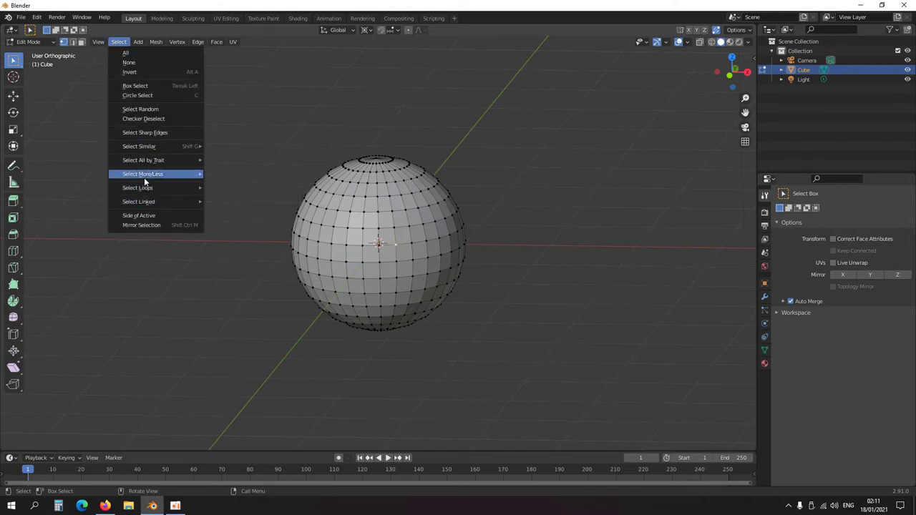
{"action": "mouse_move", "coordinate": [142, 173]}
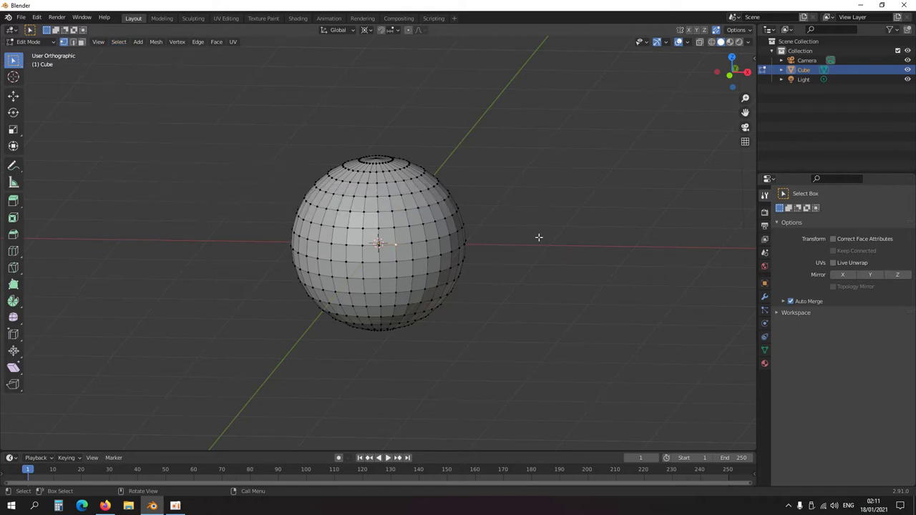
{"action": "key", "text": "ctrl"}
{"action": "key", "text": "ctrl+KP_Add"}
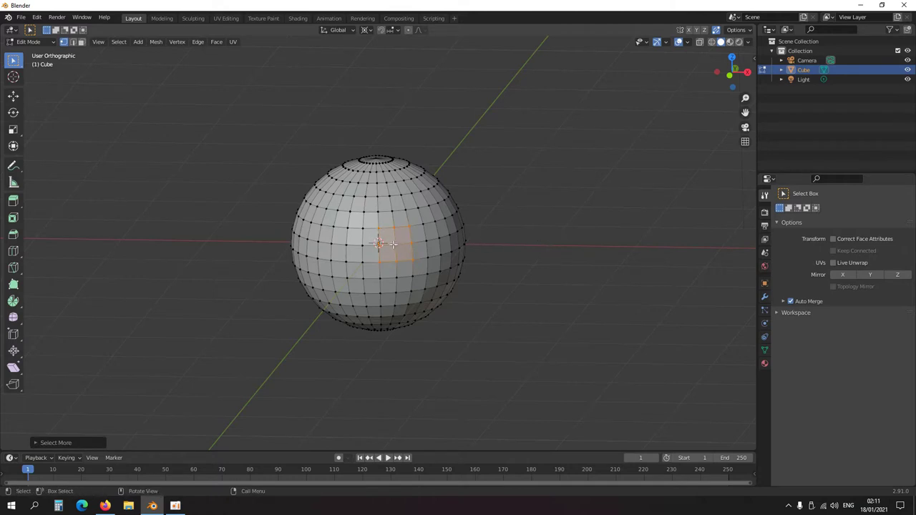
Select two separate vertices on the sphere, grow the selection around both with Select More, and shrink it with Select Less
{"action": "left_click", "coordinate": [331, 244]}
{"action": "left_click", "coordinate": [427, 258], "text": "shift"}
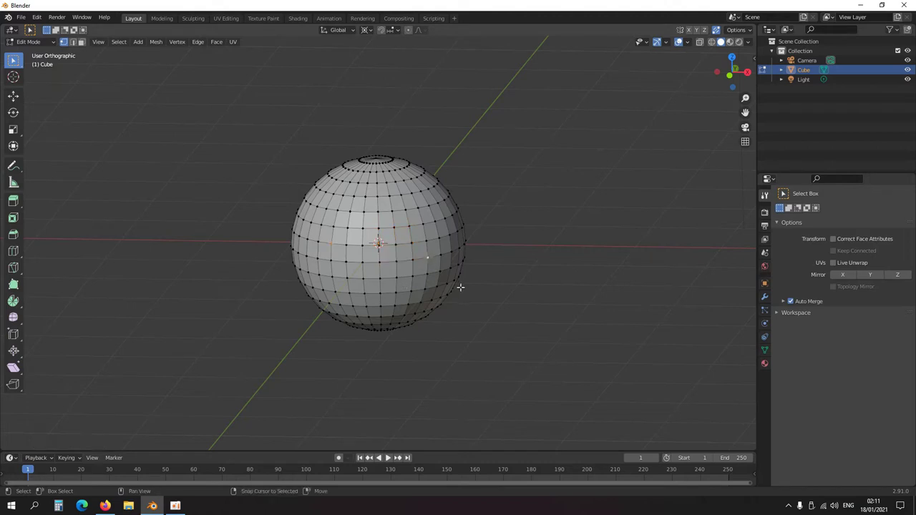
{"action": "key", "text": "ctrl+KP_Add"}
{"action": "key", "text": "ctrl+KP_Add"}
{"action": "key", "text": "ctrl+KP_Add"}
{"action": "key", "text": "ctrl+KP_Subtract"}
{"action": "key", "text": "ctrl+KP_Subtract"}
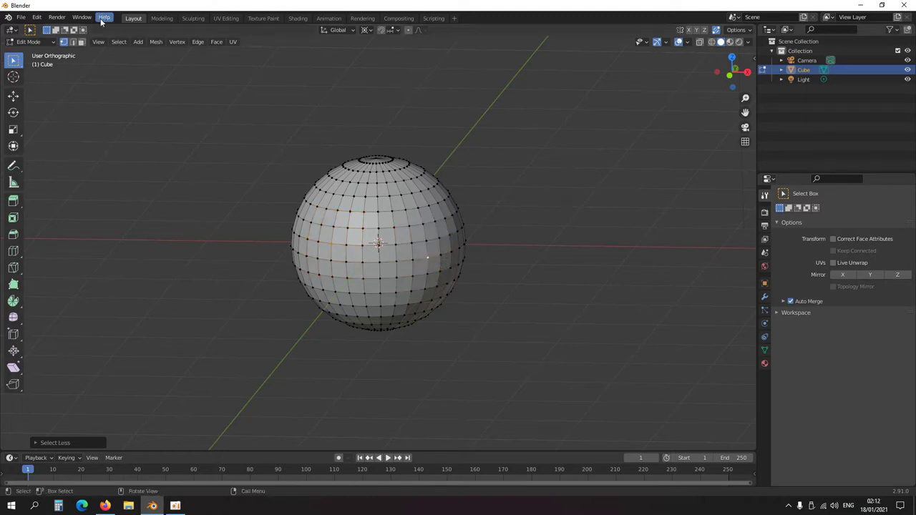
Change the shortcut of the Select More command to Ctrl Wheel Up
{"action": "left_click", "coordinate": [118, 42]}
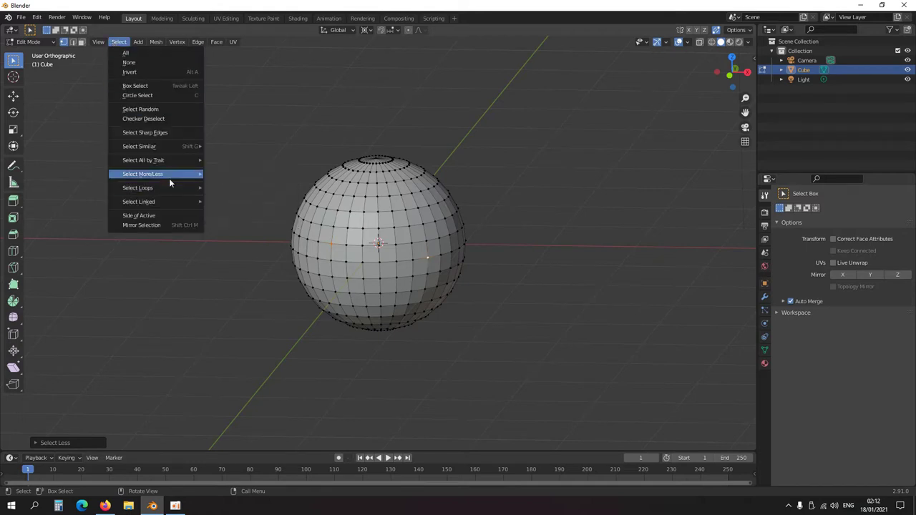
{"action": "right_click", "coordinate": [239, 175]}
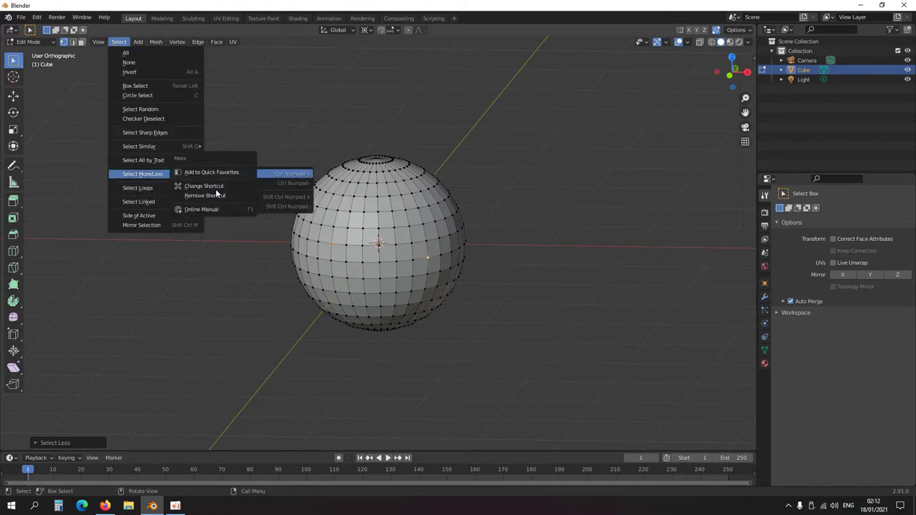
{"action": "left_click", "coordinate": [224, 189]}
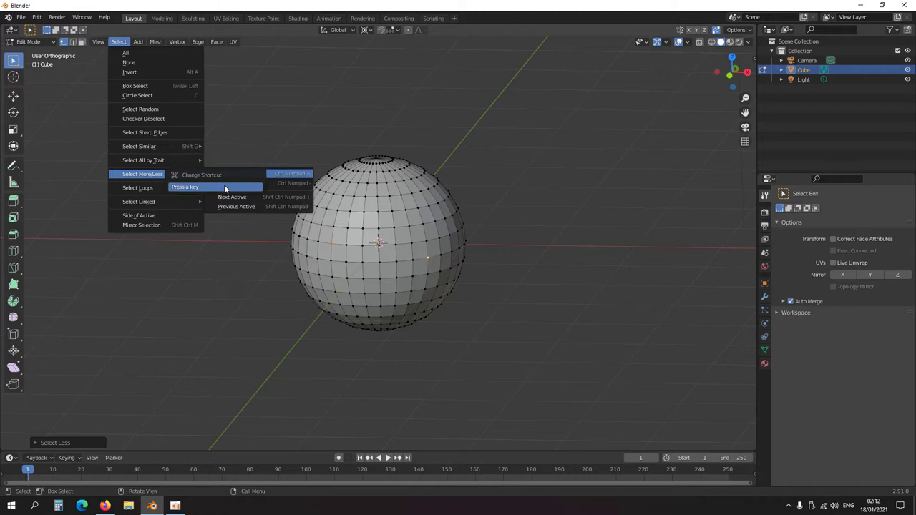
{"action": "key", "text": "ctrl"}
{"action": "scroll", "coordinate": [225, 188], "scroll_direction": "up", "scroll_amount": 1, "text": "ctrl"}
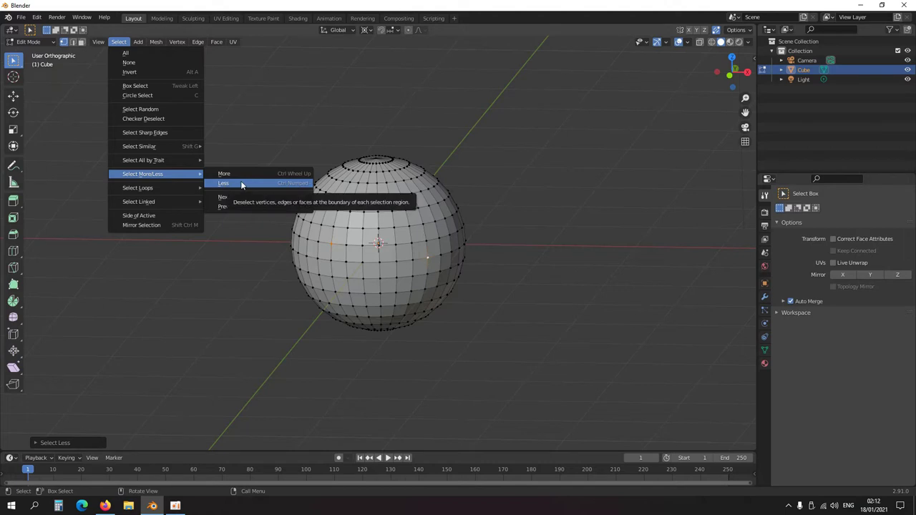
Change the shortcut of the Select Less command to Ctrl Wheel Down
{"action": "right_click", "coordinate": [240, 182]}
{"action": "left_click", "coordinate": [231, 195]}
{"action": "key", "text": "ctrl"}
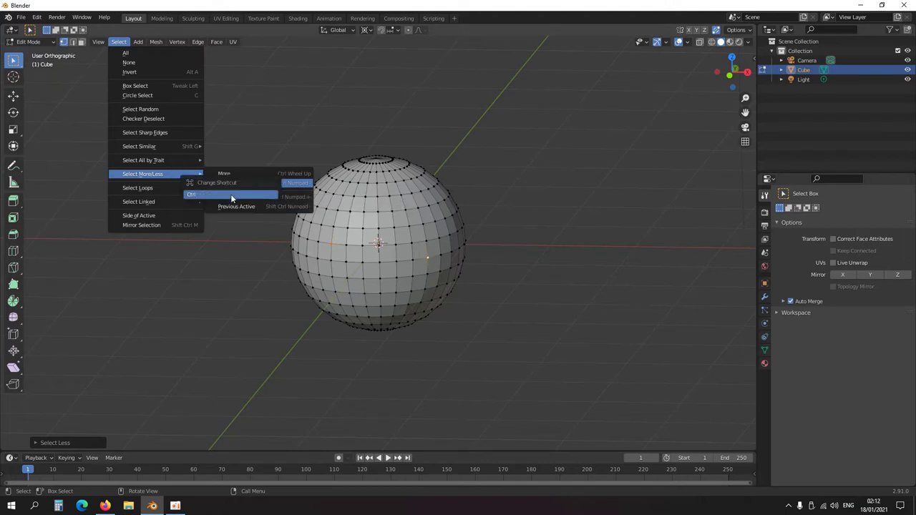
{"action": "scroll", "coordinate": [279, 190], "scroll_direction": "down", "scroll_amount": 1, "text": "ctrl"}
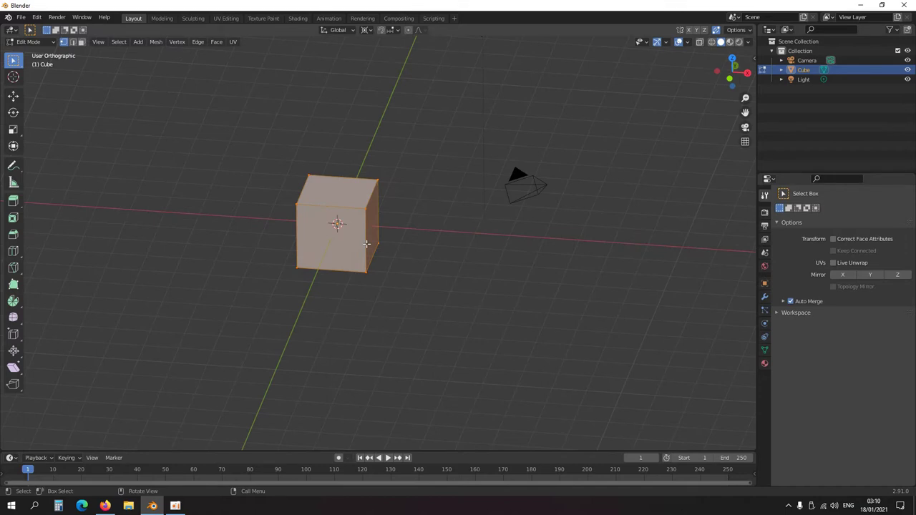
Duplicate the cube's mesh far along the negative X axis, and duplicate that copy to a spot well behind the axis
{"action": "scroll", "coordinate": [393, 244], "scroll_direction": "down", "scroll_amount": 10}
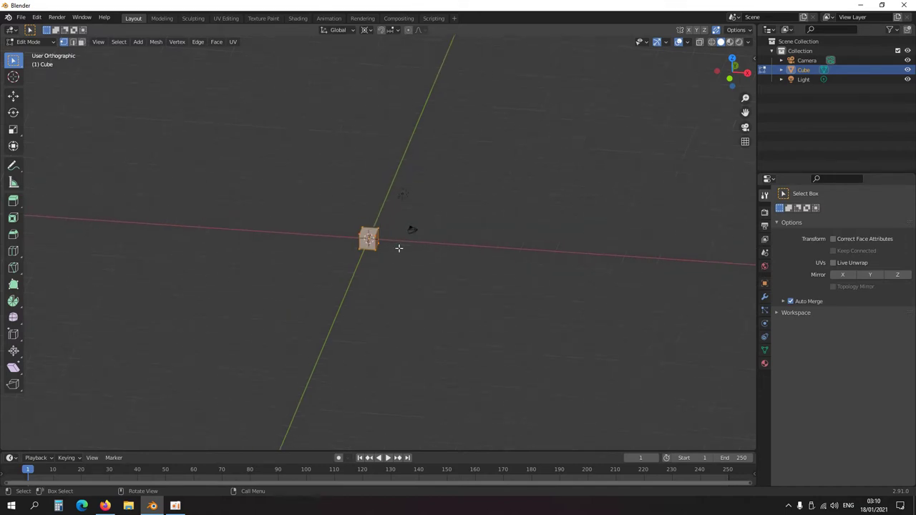
{"action": "key", "text": "g"}
{"action": "key", "text": "x"}
{"action": "left_click", "coordinate": [162, 250]}
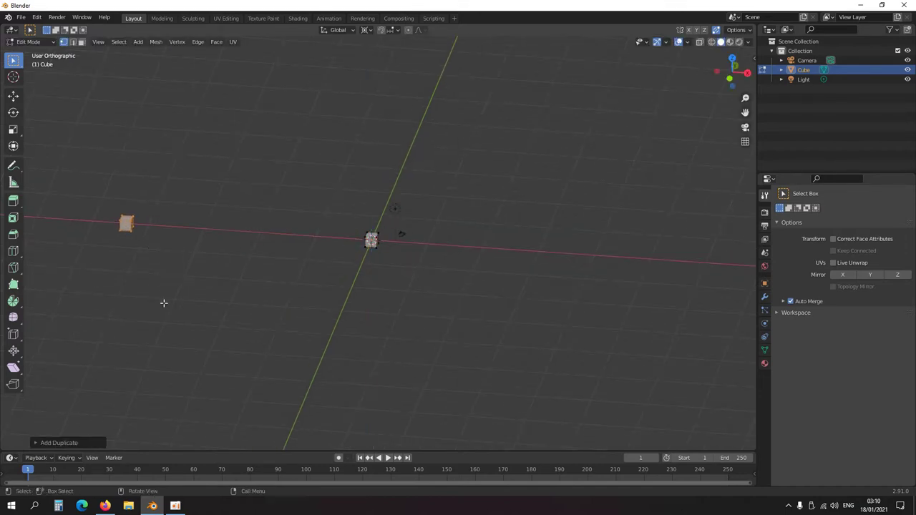
{"action": "key", "text": "shift+d"}
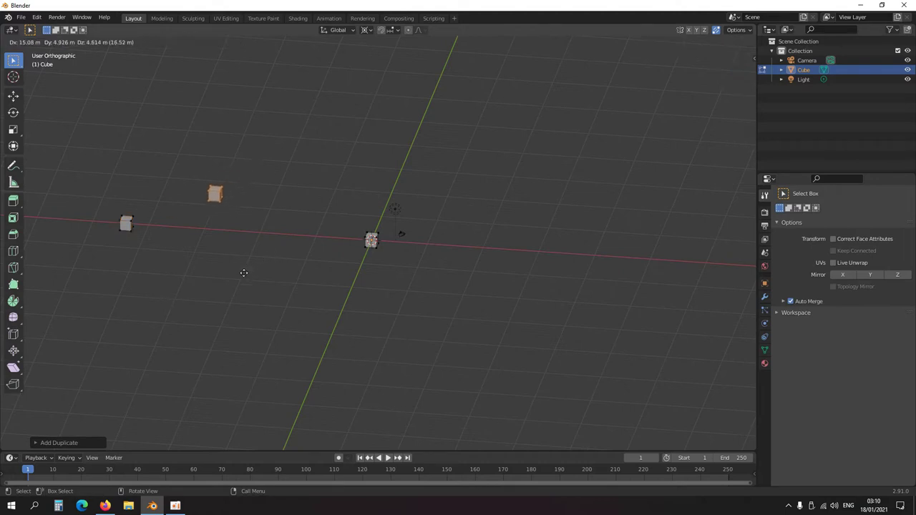
{"action": "left_click", "coordinate": [308, 183]}
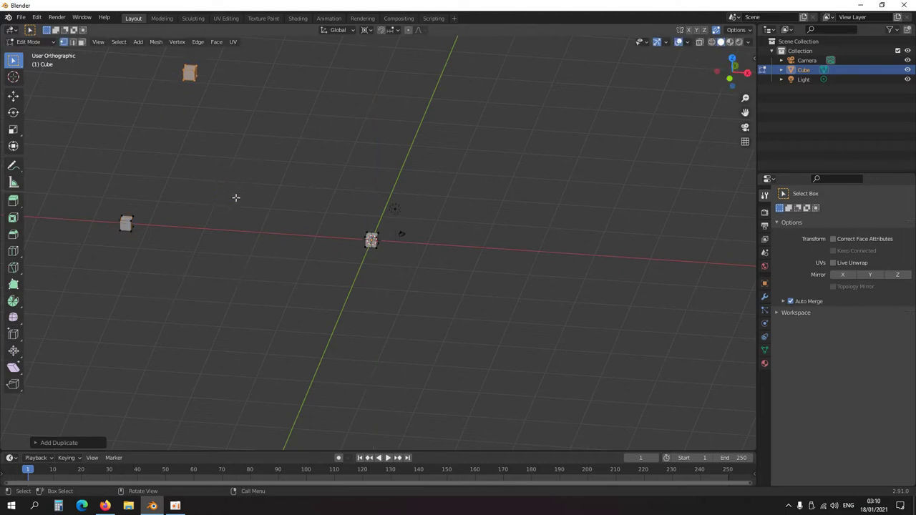
Examine the selected off-axis copy from near and far by navigating the view manually
{"action": "middle_click_drag", "start_coordinate": [293, 214], "coordinate": [287, 243], "text": "shift"}
{"action": "middle_click_drag", "start_coordinate": [212, 109], "coordinate": [410, 252], "text": "shift"}
{"action": "scroll", "coordinate": [379, 237], "scroll_direction": "up", "scroll_amount": 7}
{"action": "mouse_move", "coordinate": [377, 180]}
{"action": "middle_mouse_down"}
{"action": "mouse_move", "coordinate": [393, 231]}
{"action": "mouse_move", "coordinate": [396, 180]}
{"action": "mouse_move", "coordinate": [348, 191]}
{"action": "mouse_move", "coordinate": [367, 181]}
{"action": "middle_mouse_up"}
{"action": "middle_click_drag", "start_coordinate": [396, 351], "coordinate": [405, 329], "text": "shift"}
{"action": "middle_click_drag", "start_coordinate": [438, 383], "coordinate": [401, 298], "text": "shift"}
{"action": "scroll", "coordinate": [420, 301], "scroll_direction": "down", "scroll_amount": 5}
{"action": "scroll", "coordinate": [413, 319], "scroll_direction": "down", "scroll_amount": 4}
{"action": "scroll", "coordinate": [372, 250], "scroll_direction": "up", "scroll_amount": 6}
{"action": "scroll", "coordinate": [383, 236], "scroll_direction": "down", "scroll_amount": 5}
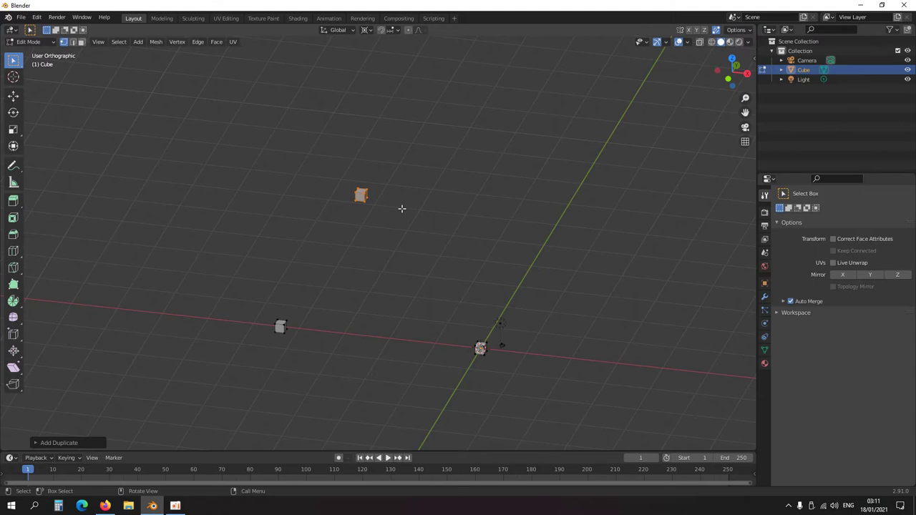
Frame the view on the selected off-axis copy and look at it from farther out at another angle
{"action": "key", "text": "KP_Decimal"}
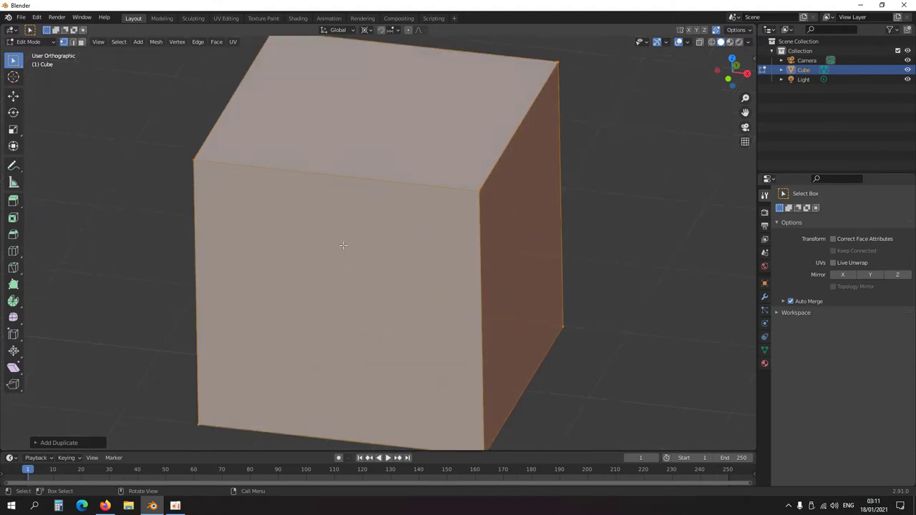
{"action": "scroll", "coordinate": [343, 246], "scroll_direction": "down", "scroll_amount": 8}
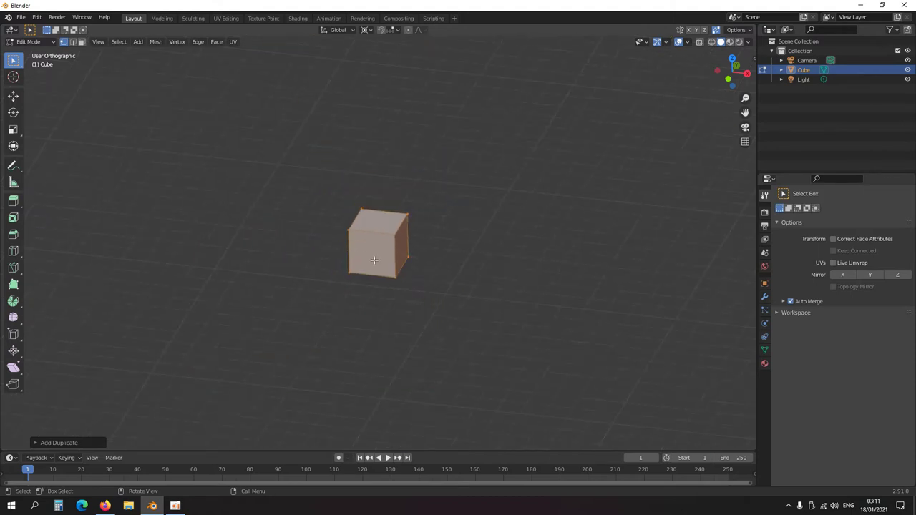
{"action": "middle_click_drag", "start_coordinate": [373, 260], "coordinate": [342, 307]}
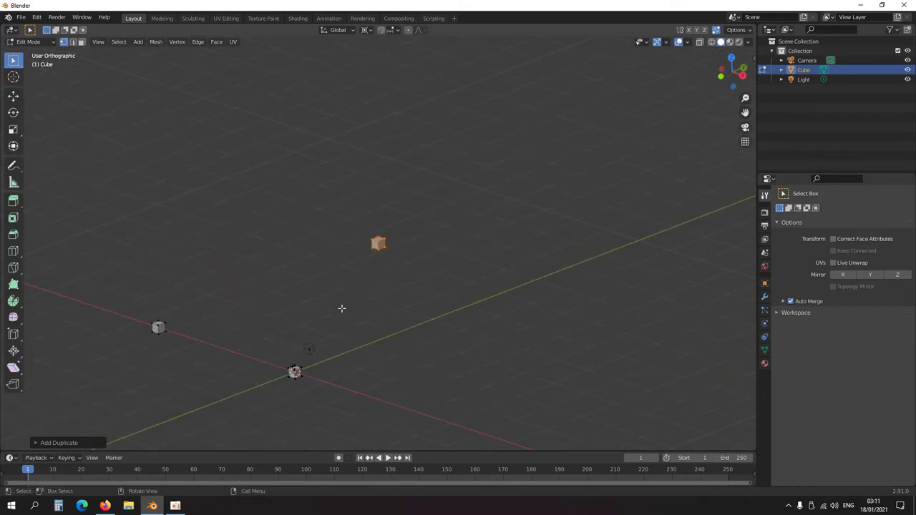
Delete the vertices of the off-axis copy and frame the view on the box-selected copy on the X axis
{"action": "key", "text": "x"}
{"action": "left_click", "coordinate": [395, 273]}
{"action": "left_click_drag", "start_coordinate": [180, 341], "coordinate": [132, 304]}
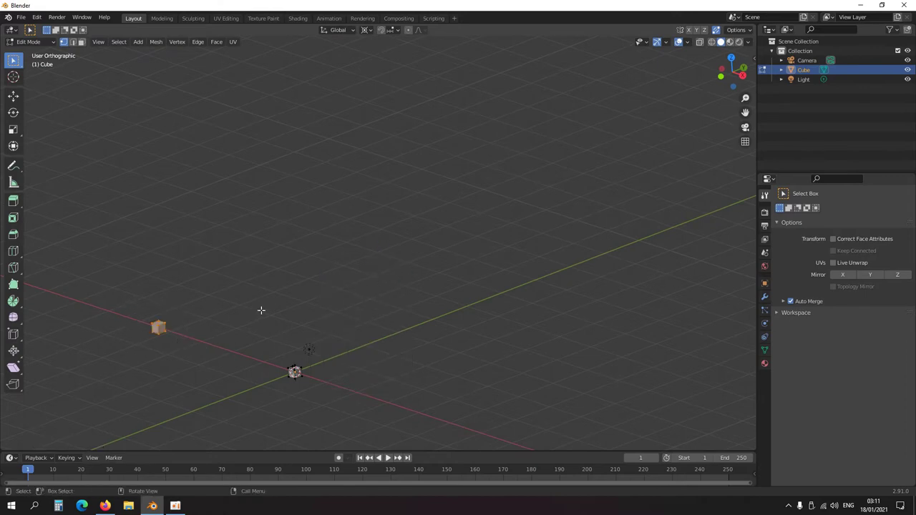
{"action": "key", "text": "KP_Decimal"}
{"action": "scroll", "coordinate": [322, 294], "scroll_direction": "down", "scroll_amount": 4}
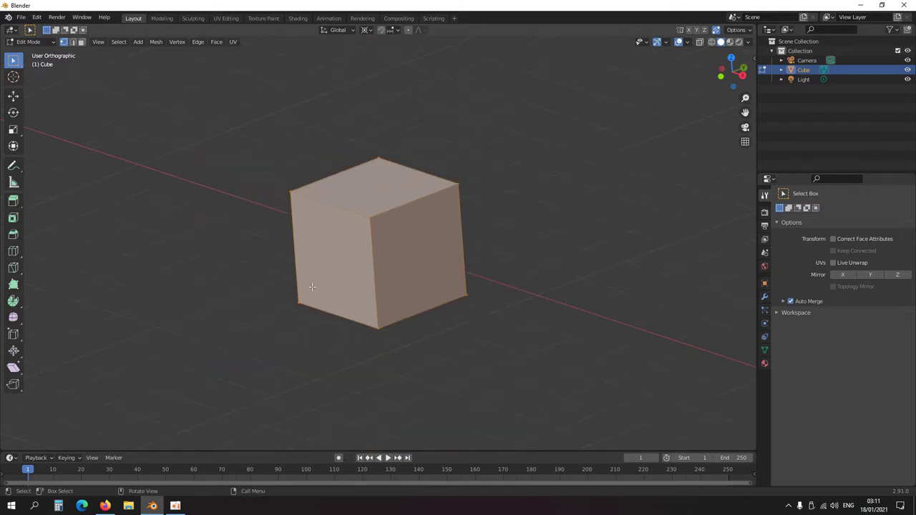
{"action": "middle_click_drag", "start_coordinate": [315, 286], "coordinate": [383, 279]}
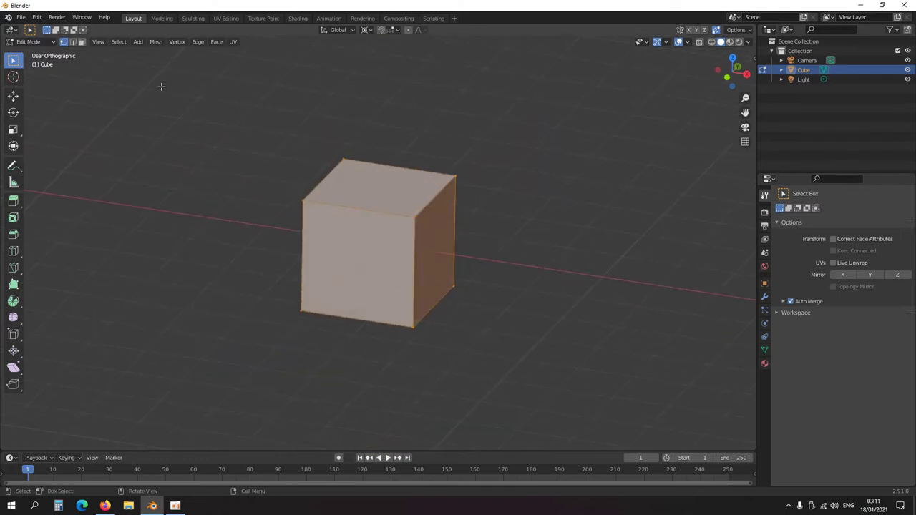
Change the shortcut of the Frame Selected command to Ctrl Middle Mouse
{"action": "left_click", "coordinate": [100, 43]}
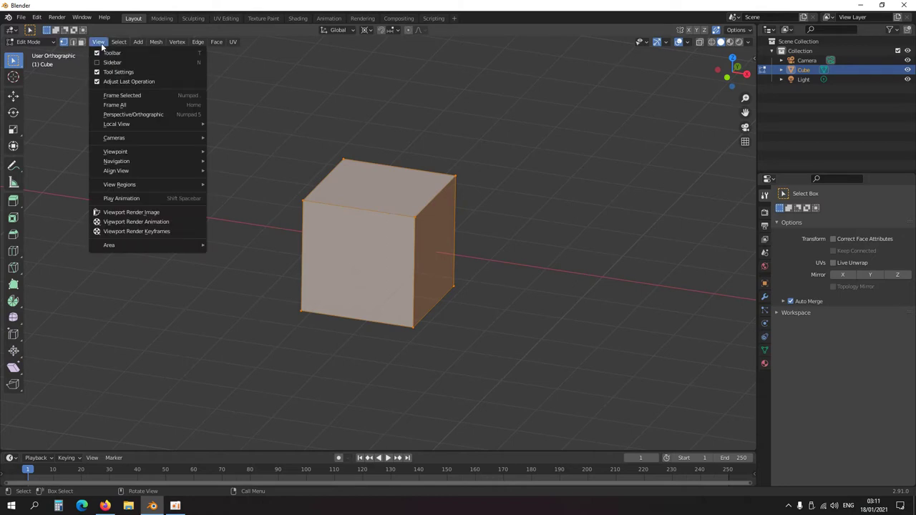
{"action": "right_click", "coordinate": [127, 95]}
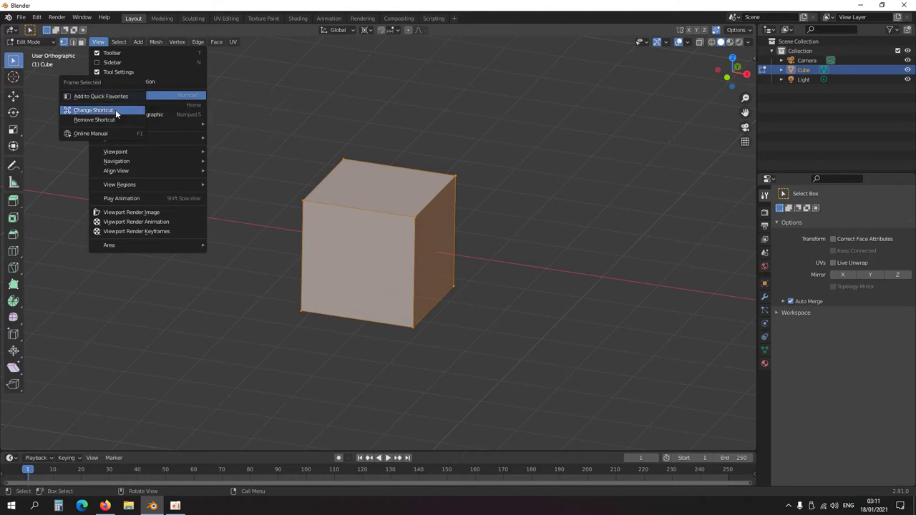
{"action": "left_click", "coordinate": [115, 110]}
{"action": "key", "text": "ctrl"}
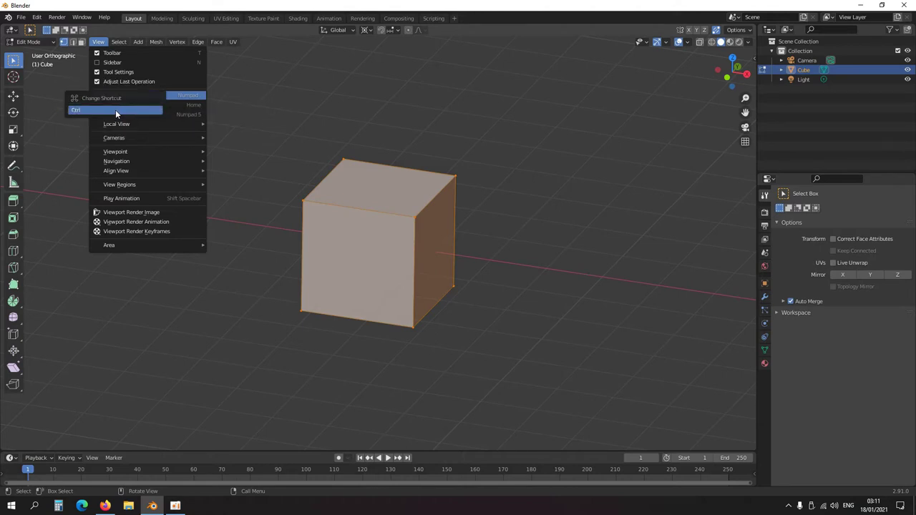
{"action": "middle_click", "coordinate": [115, 110], "text": "ctrl"}
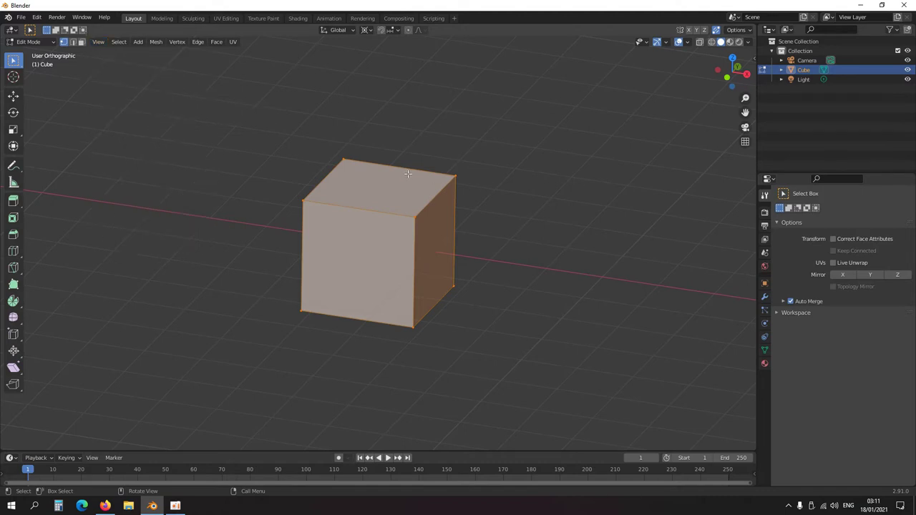
Find "frame selected" in the keymap preferences and set the 3D View Ctrl Middle Mouse entry to trigger on Click
{"action": "key", "text": "ctrl+comma"}
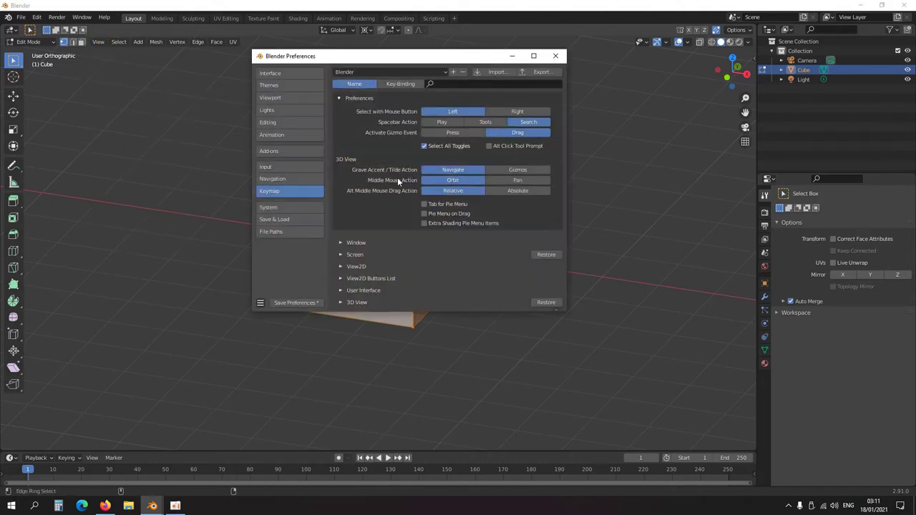
{"action": "left_click", "coordinate": [445, 85]}
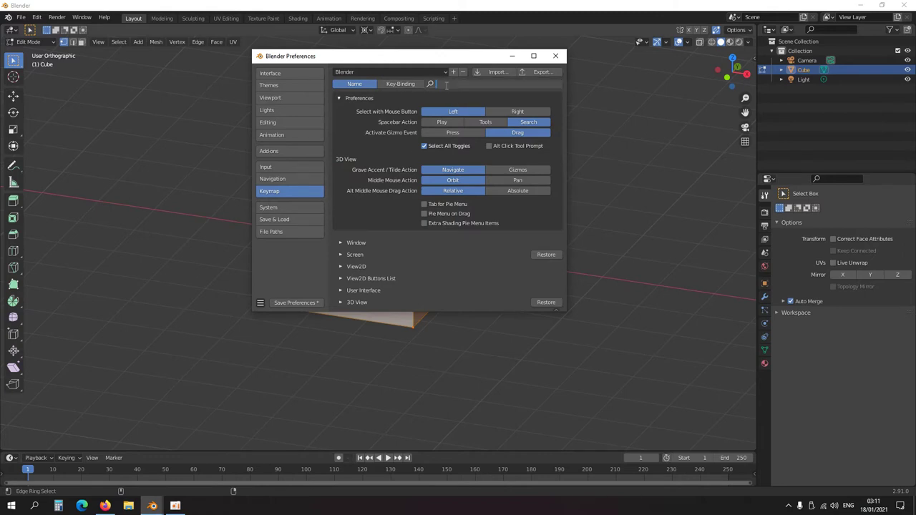
{"action": "type", "text": "frame"}
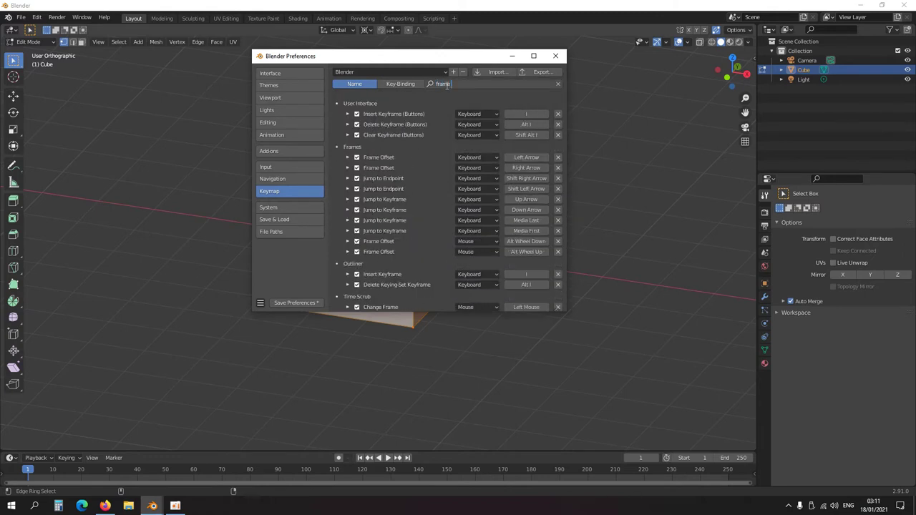
{"action": "type", "text": " selected"}
{"action": "key", "text": "Return"}
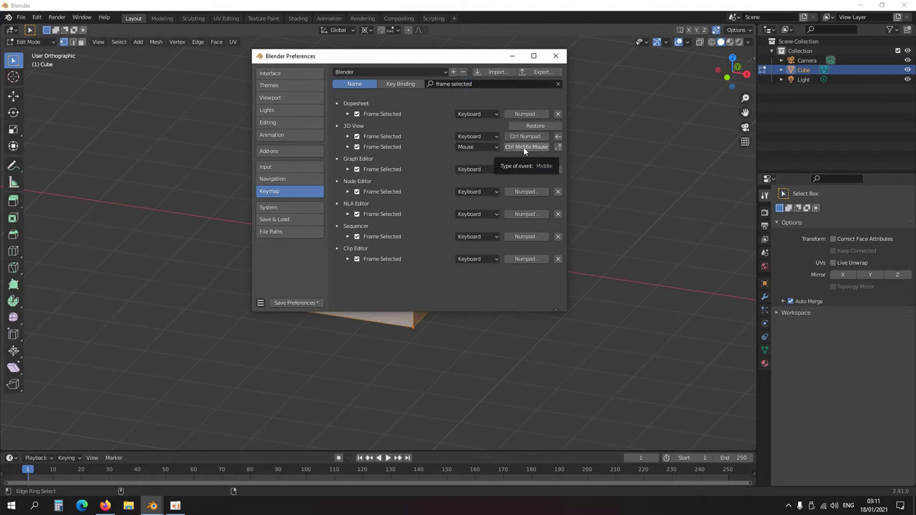
{"action": "left_click", "coordinate": [348, 146]}
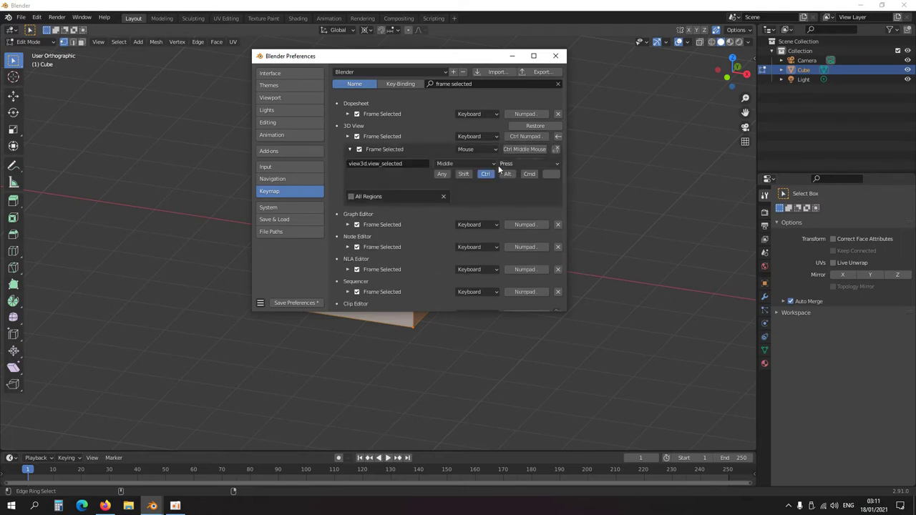
{"action": "left_click", "coordinate": [528, 164]}
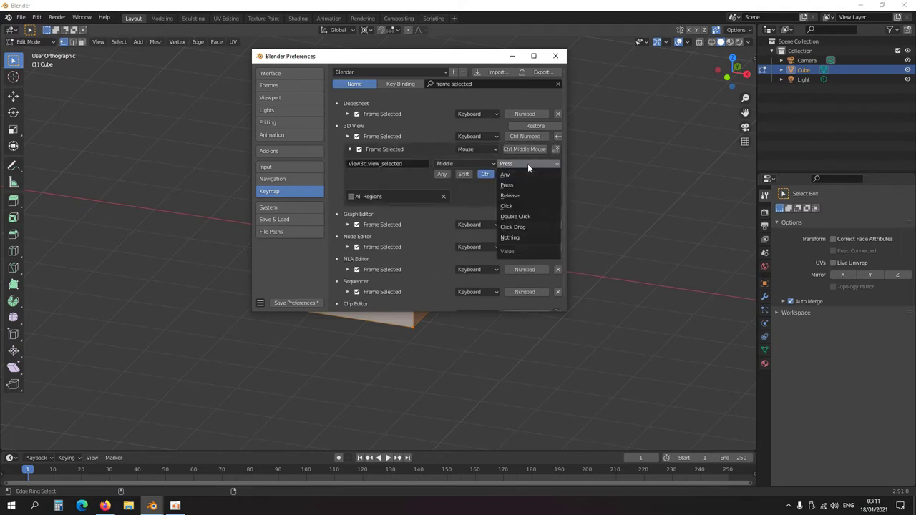
{"action": "left_click", "coordinate": [520, 206]}
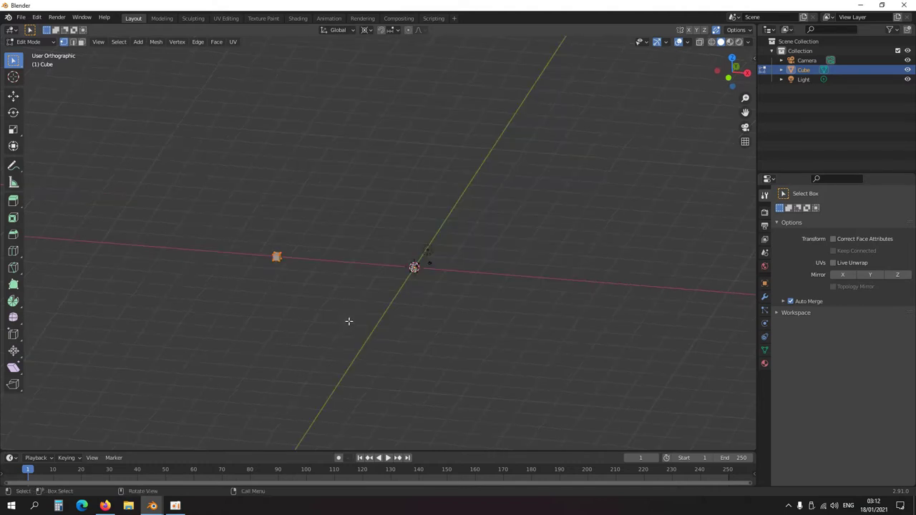
Test the customised Frame Selected shortcut on the copy on the X axis
{"action": "key", "text": "a"}
{"action": "middle_click", "coordinate": [369, 287], "text": "ctrl"}
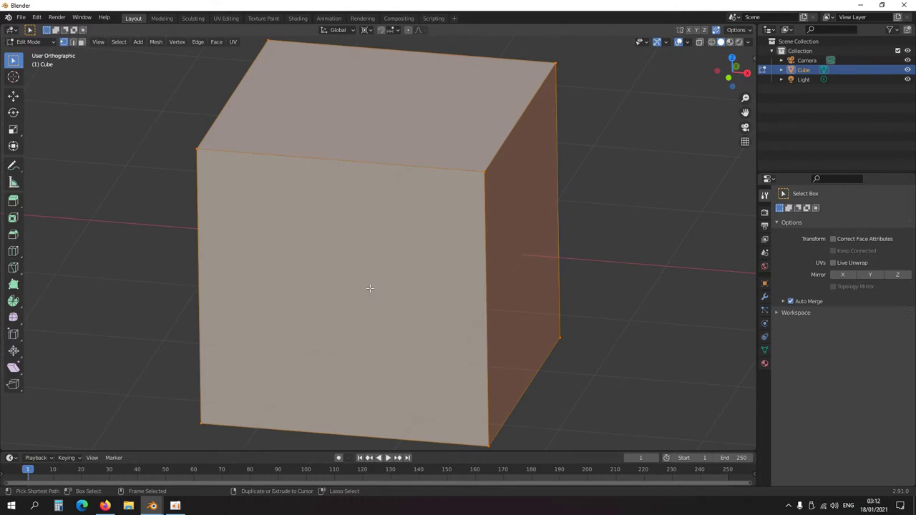
{"action": "scroll", "coordinate": [370, 288], "scroll_direction": "down", "scroll_amount": 15}
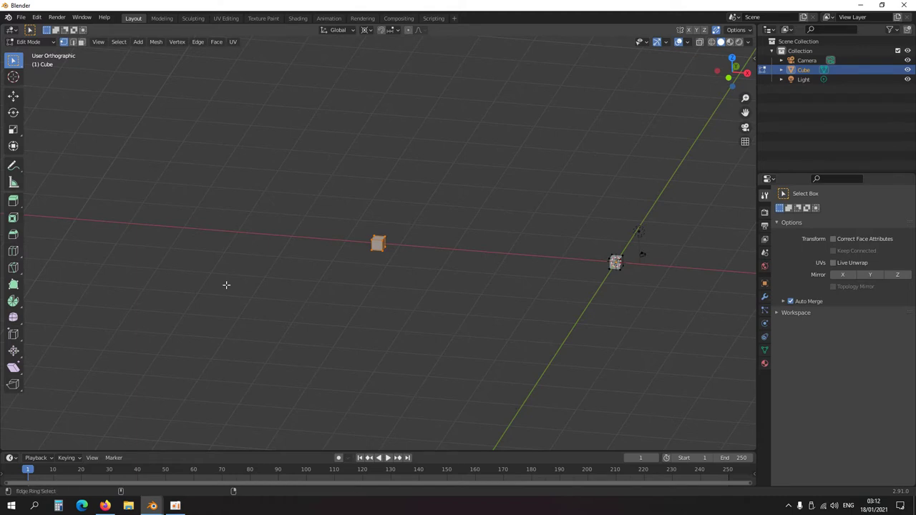
Save the preferences and close their window with the keymap search cleared
{"action": "key", "text": "alt+Tab"}
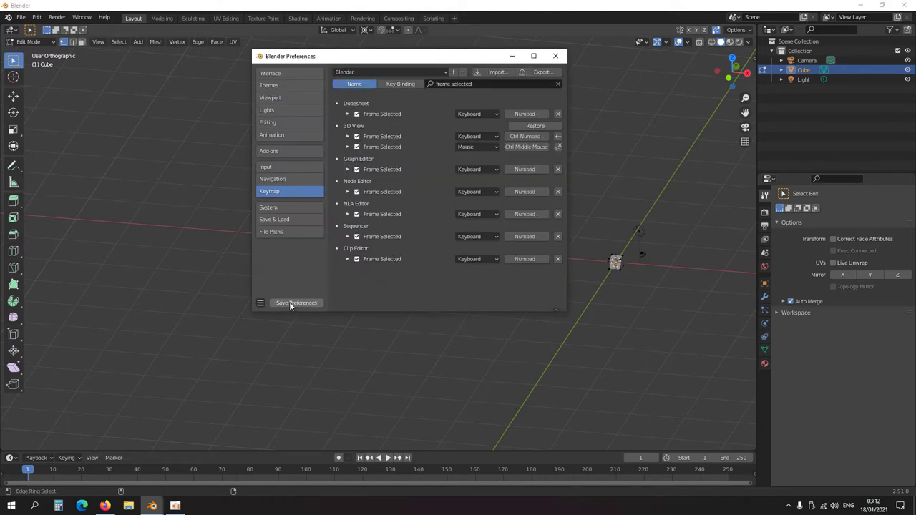
{"action": "left_click", "coordinate": [557, 84]}
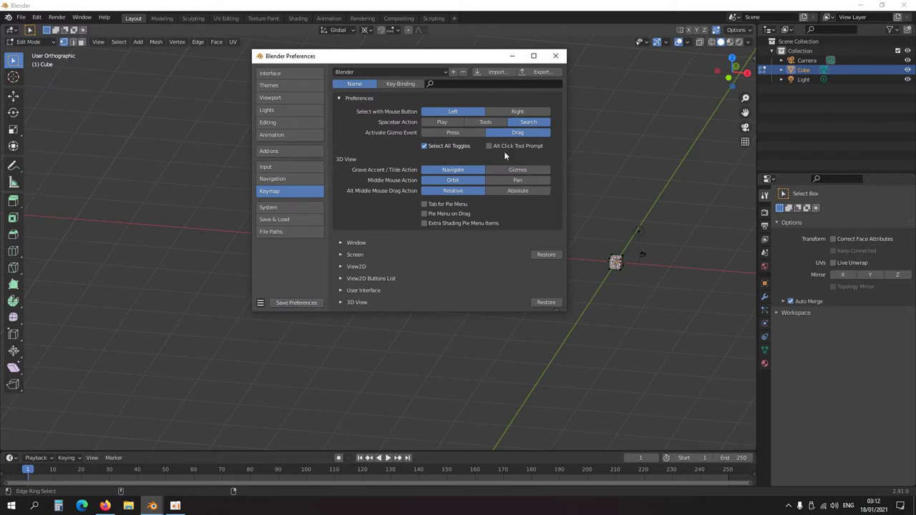
{"action": "left_click", "coordinate": [556, 56]}
Delete the vertices of the copy on the X axis and frame the view on the fully selected original cube
{"action": "middle_click_drag", "start_coordinate": [498, 284], "coordinate": [327, 248], "text": "shift"}
{"action": "key", "text": "x"}
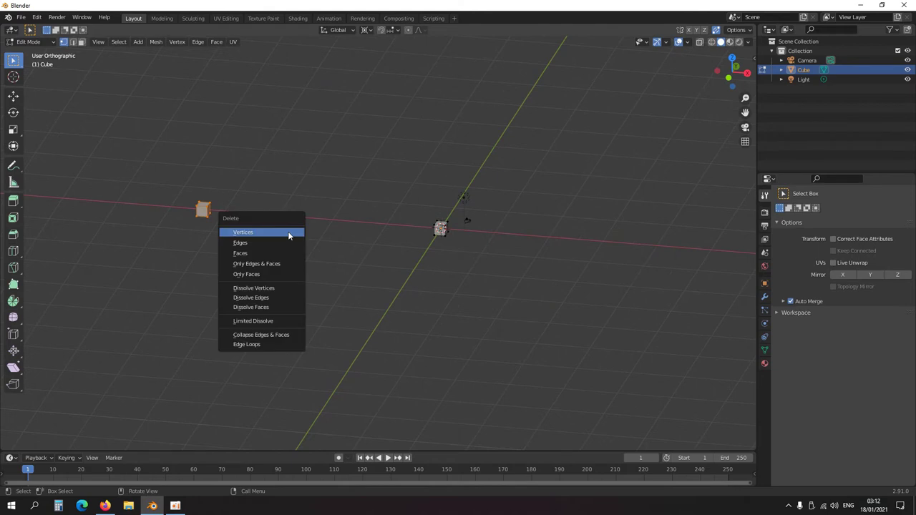
{"action": "left_click", "coordinate": [287, 230]}
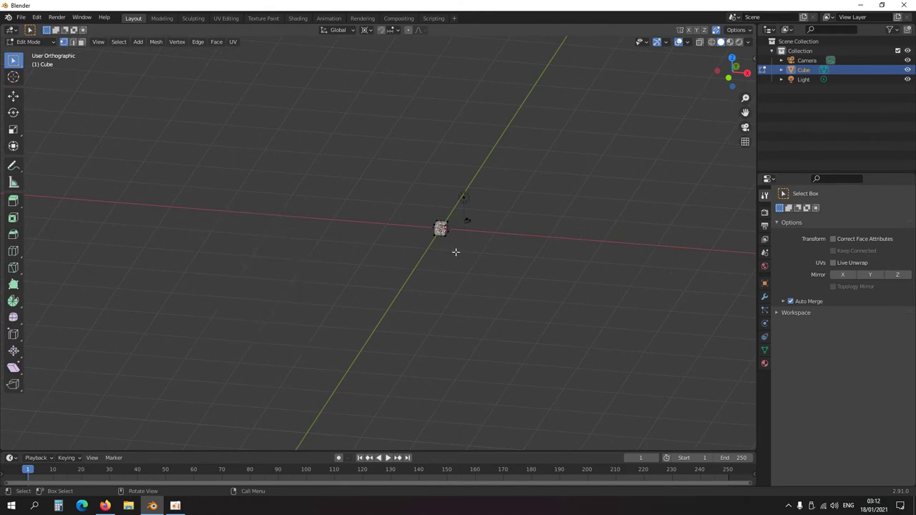
{"action": "key", "text": "a"}
{"action": "key", "text": "KP_Decimal"}
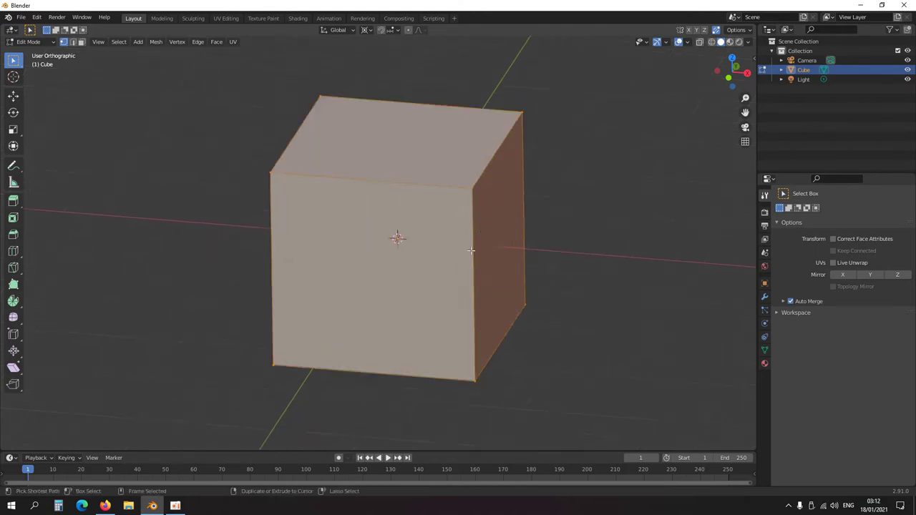
{"action": "scroll", "coordinate": [471, 251], "scroll_direction": "down", "scroll_amount": 5}
{"action": "middle_click_drag", "start_coordinate": [471, 251], "coordinate": [539, 284]}
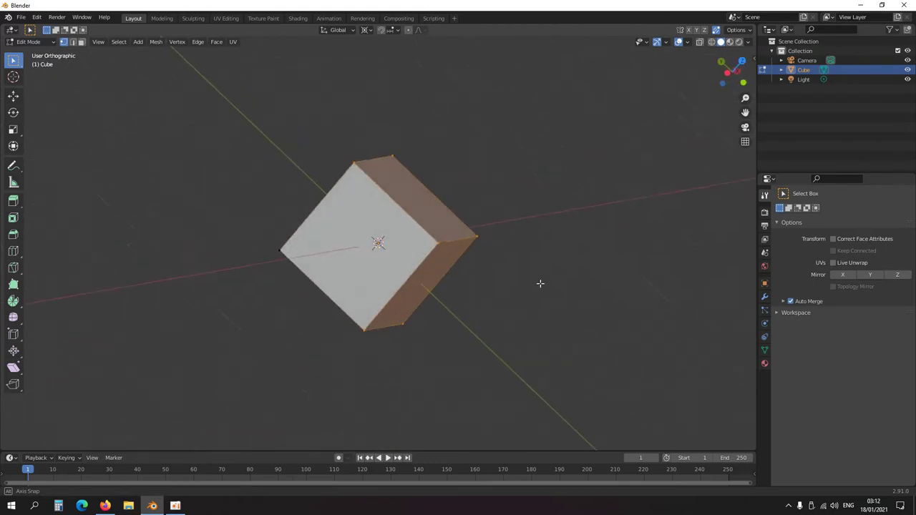
{"action": "scroll", "coordinate": [259, 247], "scroll_direction": "down", "scroll_amount": 3}
{"action": "middle_click_drag", "start_coordinate": [259, 247], "coordinate": [357, 290]}
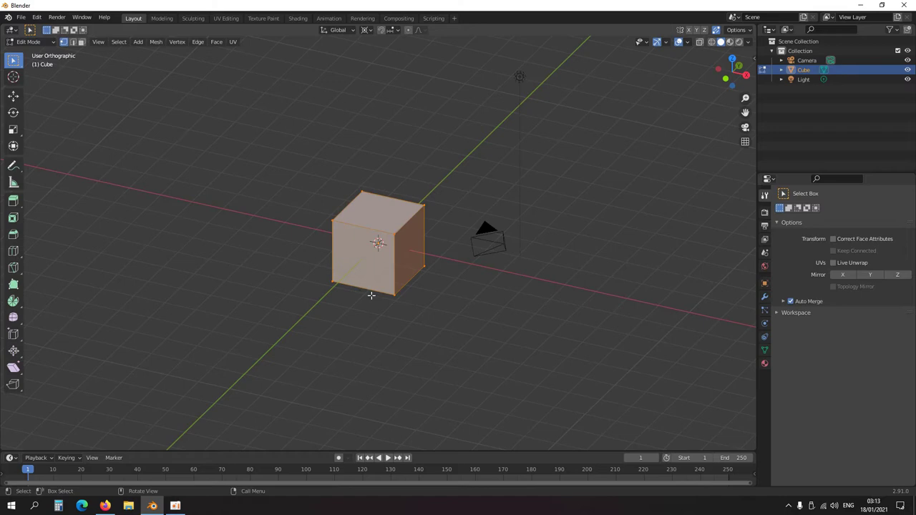
{"action": "middle_click_drag", "start_coordinate": [368, 256], "coordinate": [326, 292]}
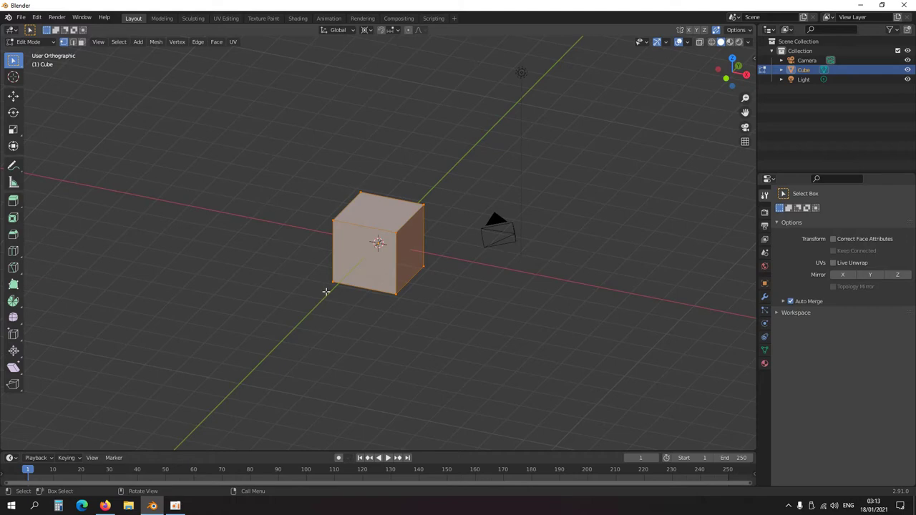
{"action": "scroll", "coordinate": [325, 292], "scroll_direction": "down", "scroll_amount": 4}
{"action": "middle_click_drag", "start_coordinate": [326, 292], "coordinate": [350, 285]}
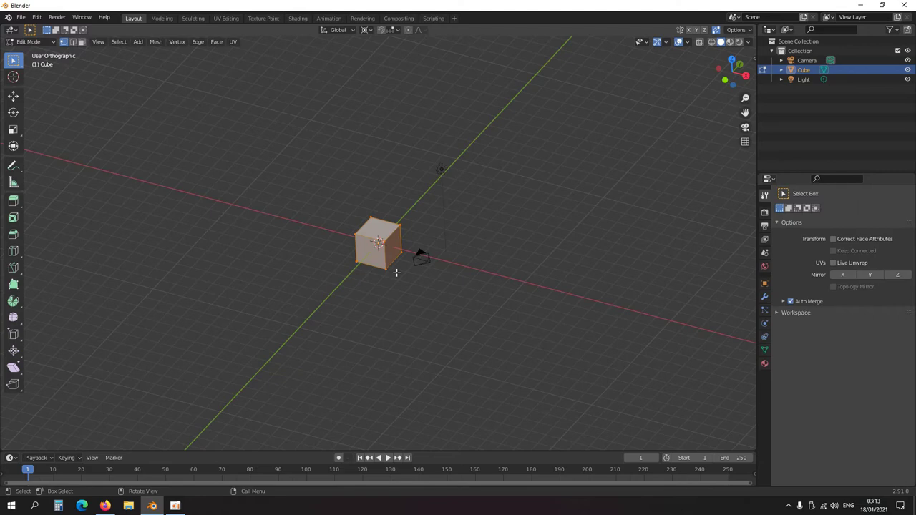
Select the four vertices of the cube's top face together
{"action": "left_click", "coordinate": [396, 272]}
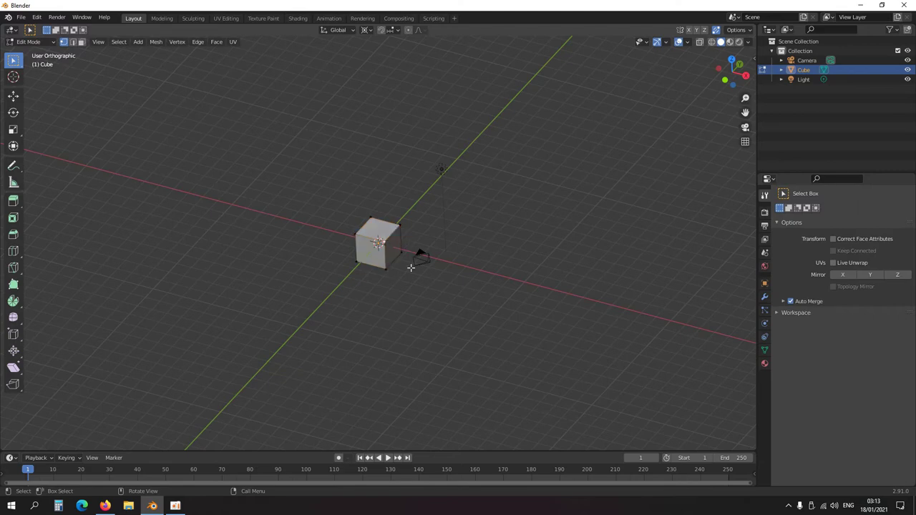
{"action": "middle_click_drag", "start_coordinate": [353, 292], "coordinate": [412, 310]}
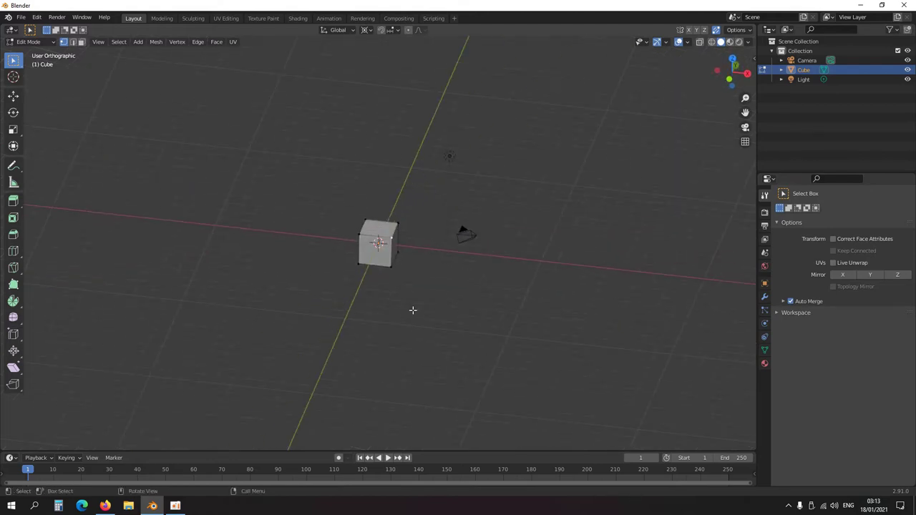
{"action": "left_click", "coordinate": [398, 221], "text": "shift"}
{"action": "left_click", "coordinate": [366, 219], "text": "shift"}
{"action": "left_click", "coordinate": [359, 235], "text": "shift"}
{"action": "scroll", "coordinate": [377, 293], "scroll_direction": "up", "scroll_amount": 5}
{"action": "scroll", "coordinate": [378, 293], "scroll_direction": "down", "scroll_amount": 5}
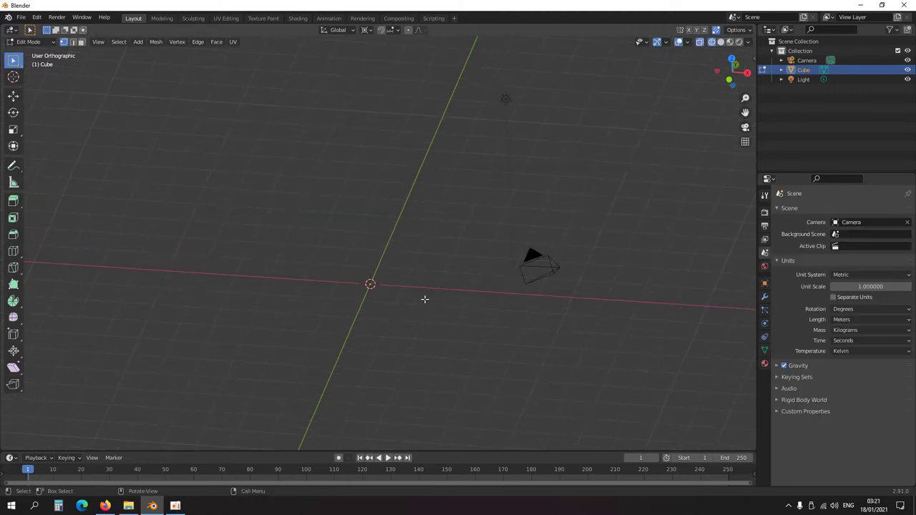
Extrude the vertex at the origin 1 m along the negative X axis in the top view
{"action": "middle_click_drag", "start_coordinate": [424, 299], "coordinate": [395, 286]}
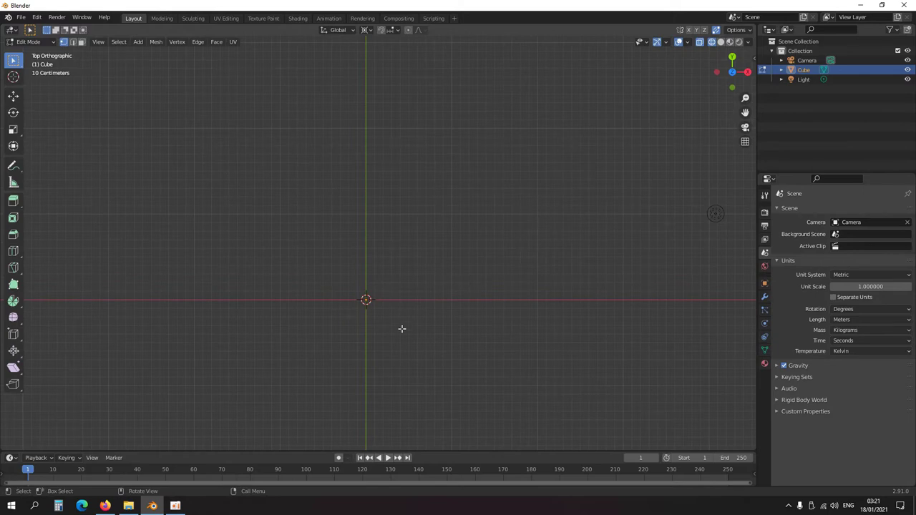
{"action": "scroll", "coordinate": [402, 333], "scroll_direction": "down", "scroll_amount": 3}
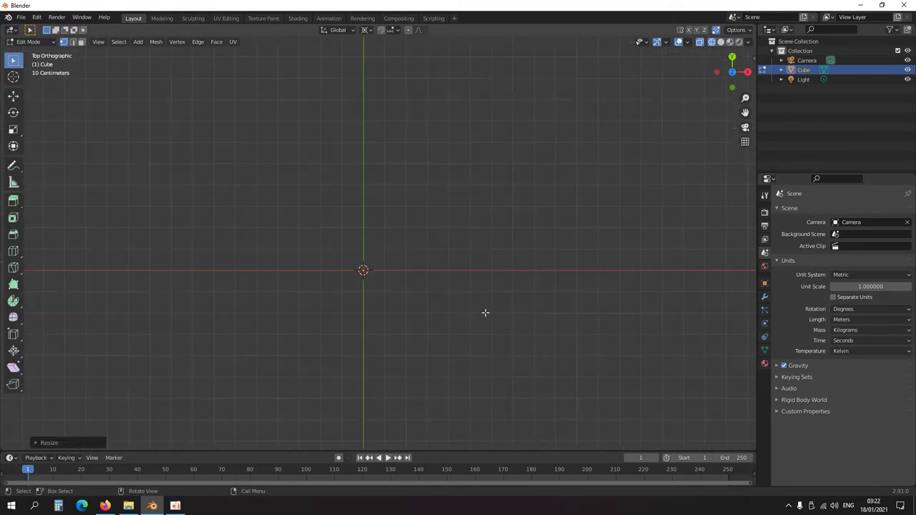
{"action": "key", "text": "e"}
{"action": "key", "text": "x"}
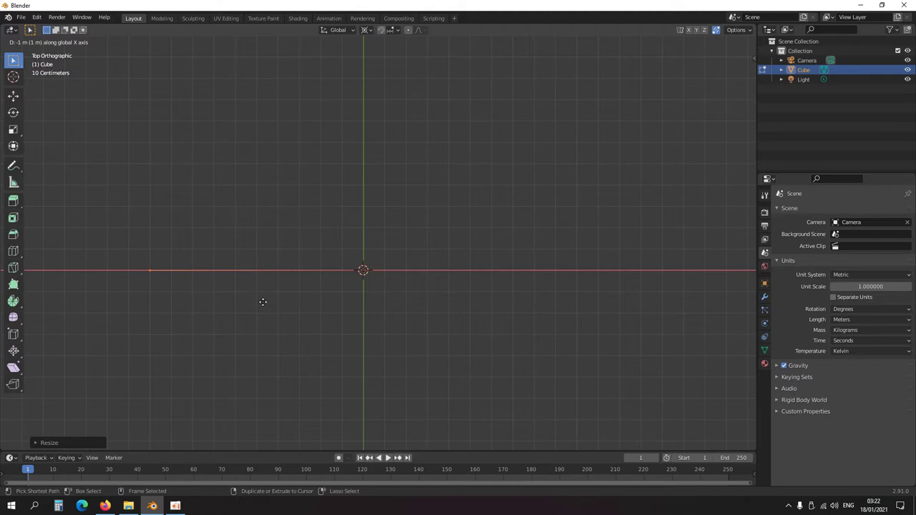
{"action": "key", "text": "Return"}
{"action": "key", "text": "KP_Decimal"}
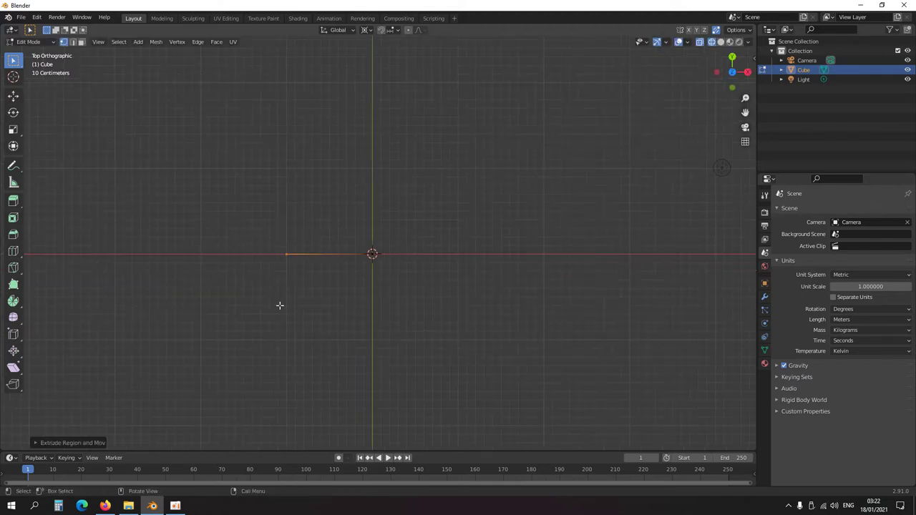
Scale the extruded edge along the X axis to a tenth of its length
{"action": "key", "text": "s"}
{"action": "key", "text": "x"}
{"action": "key", "text": "0"}
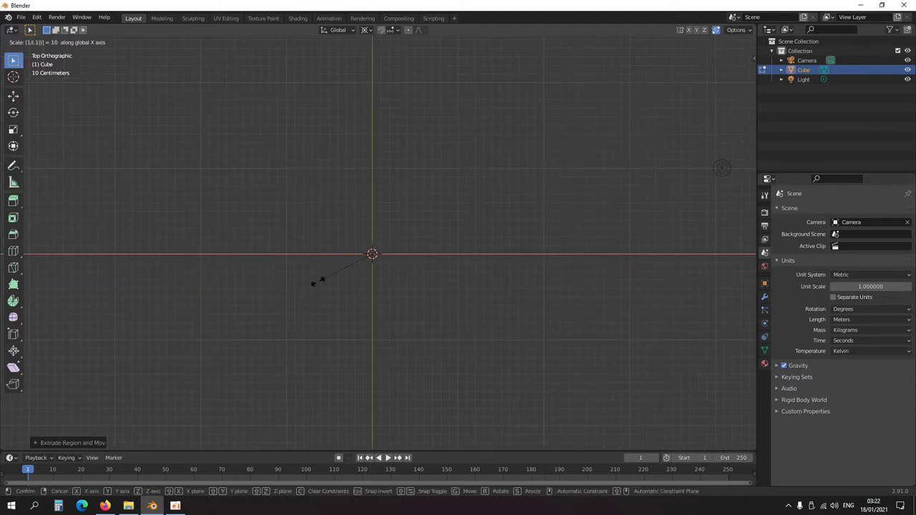
{"action": "key", "text": "Return"}
{"action": "key", "text": "ctrl+KP_Add"}
{"action": "scroll", "coordinate": [401, 292], "scroll_direction": "down", "scroll_amount": 3}
{"action": "scroll", "coordinate": [401, 291], "scroll_direction": "up", "scroll_amount": 5}
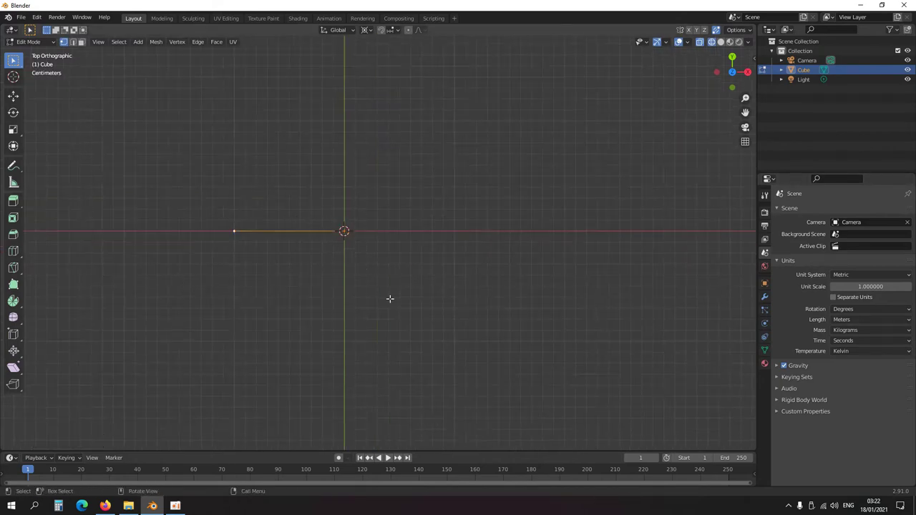
{"action": "scroll", "coordinate": [360, 289], "scroll_direction": "up", "scroll_amount": 6}
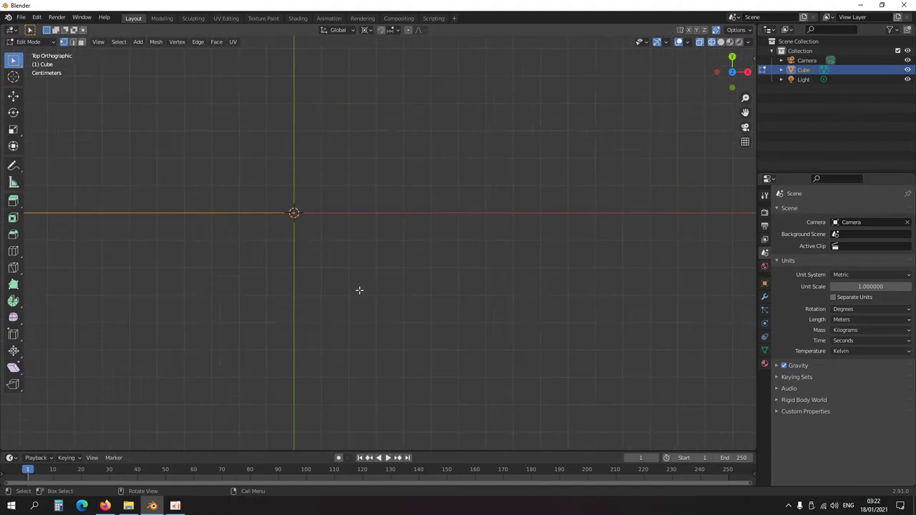
Place a vertex 0.01 m from the origin along negative X and extrude it into a stepped profile outline
{"action": "middle_click_drag", "start_coordinate": [293, 248], "coordinate": [395, 300], "text": "shift"}
{"action": "left_click", "coordinate": [380, 266]}
{"action": "key", "text": "g"}
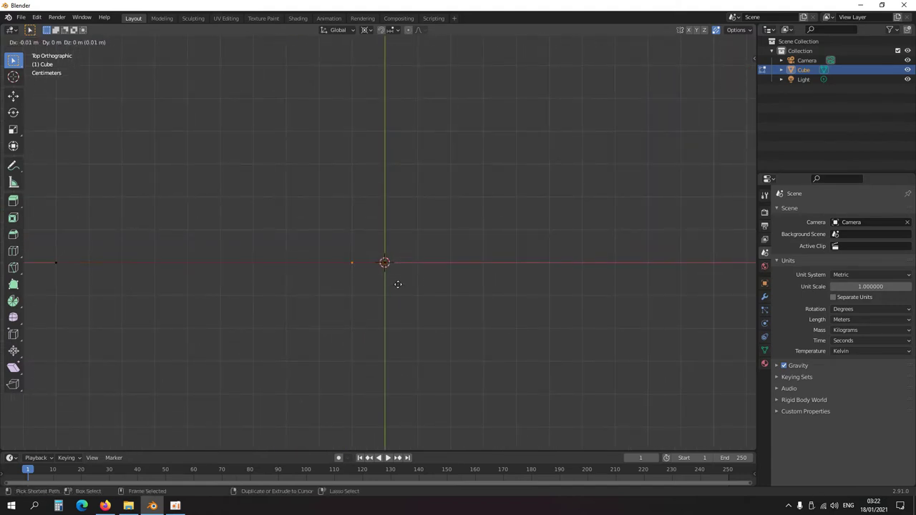
{"action": "left_click", "coordinate": [399, 284], "text": "ctrl"}
{"action": "key", "text": "e"}
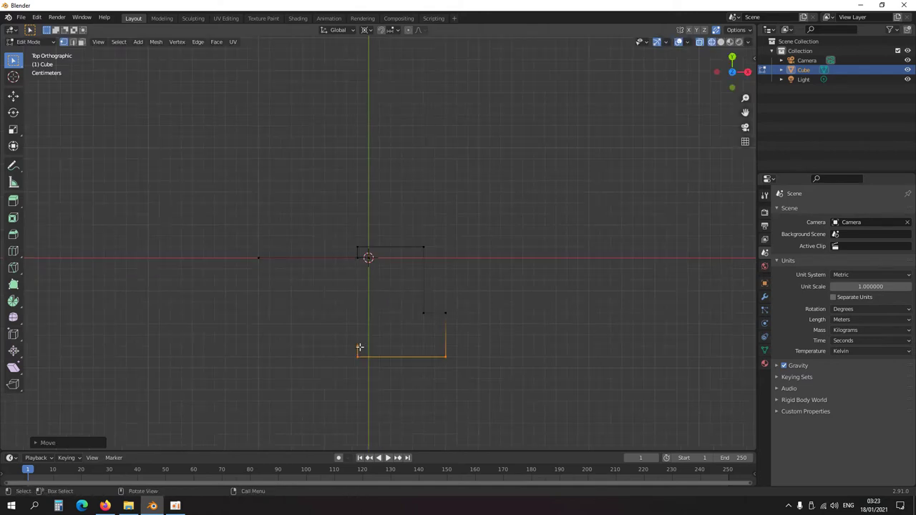
Duplicate the edge on the X axis along negative Y so it lines up with the outline's end vertex
{"action": "left_click", "coordinate": [256, 259]}
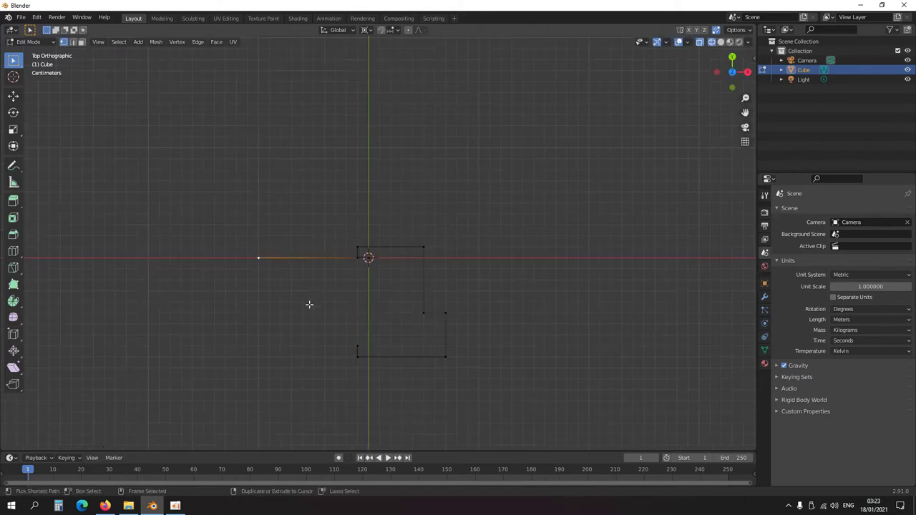
{"action": "key", "text": "ctrl+KP_Add"}
{"action": "key", "text": "shift+d"}
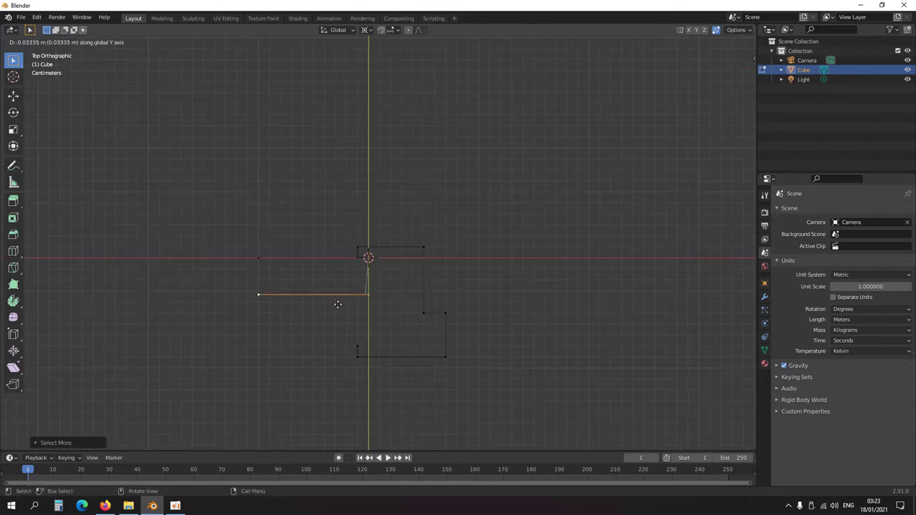
{"action": "left_click", "coordinate": [343, 350]}
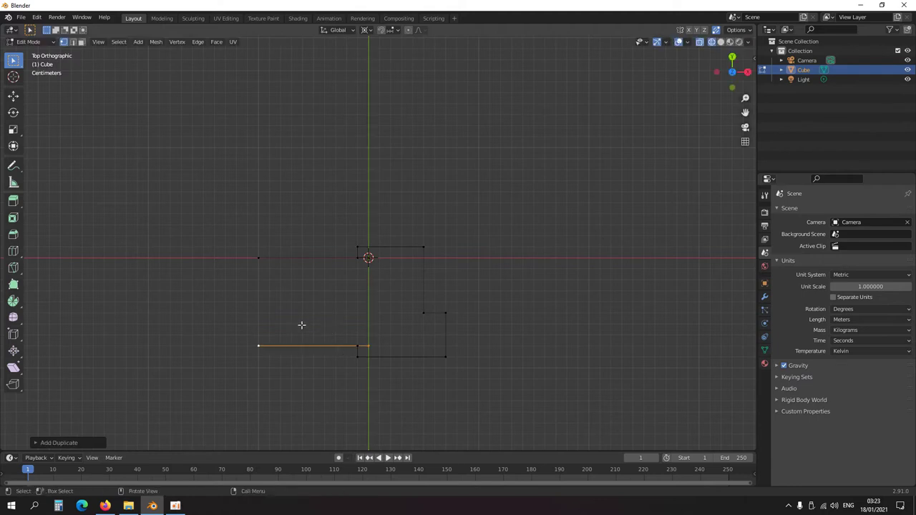
Select the complete profile outline and extrude it 2.1 m along the Z axis in the front view
{"action": "scroll", "coordinate": [347, 370], "scroll_direction": "down", "scroll_amount": 2}
{"action": "middle_click_drag", "start_coordinate": [356, 370], "coordinate": [387, 377]}
{"action": "left_click_drag", "start_coordinate": [425, 386], "coordinate": [252, 299]}
{"action": "key", "text": "KP_1"}
{"action": "scroll", "coordinate": [384, 328], "scroll_direction": "down", "scroll_amount": 9}
{"action": "scroll", "coordinate": [396, 313], "scroll_direction": "down", "scroll_amount": 4}
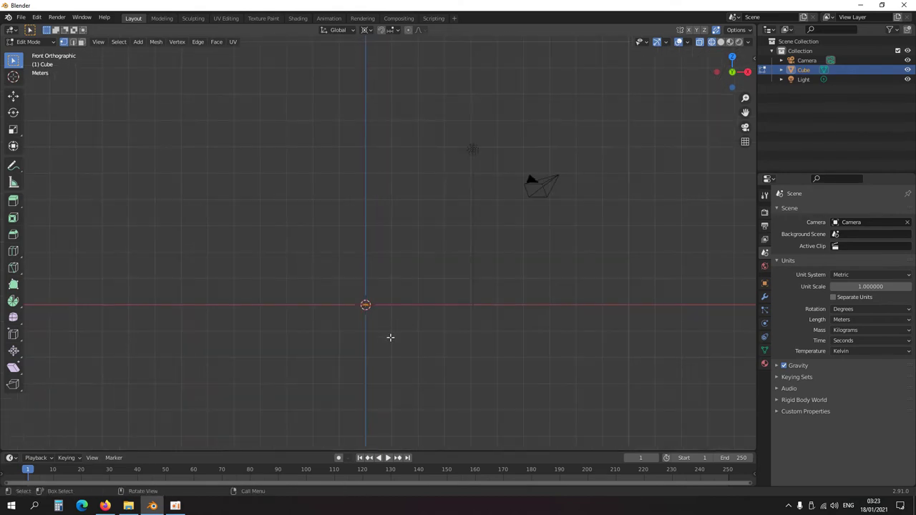
{"action": "key", "text": "e"}
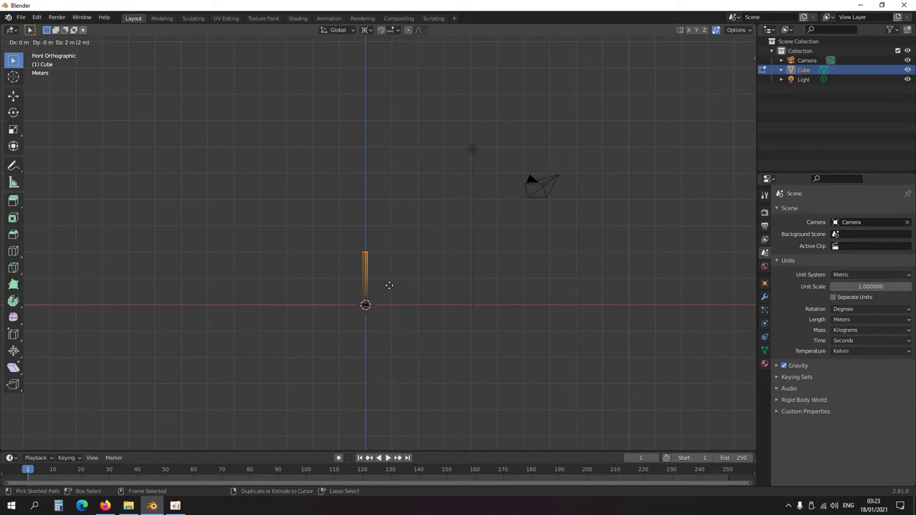
{"action": "key", "text": "z"}
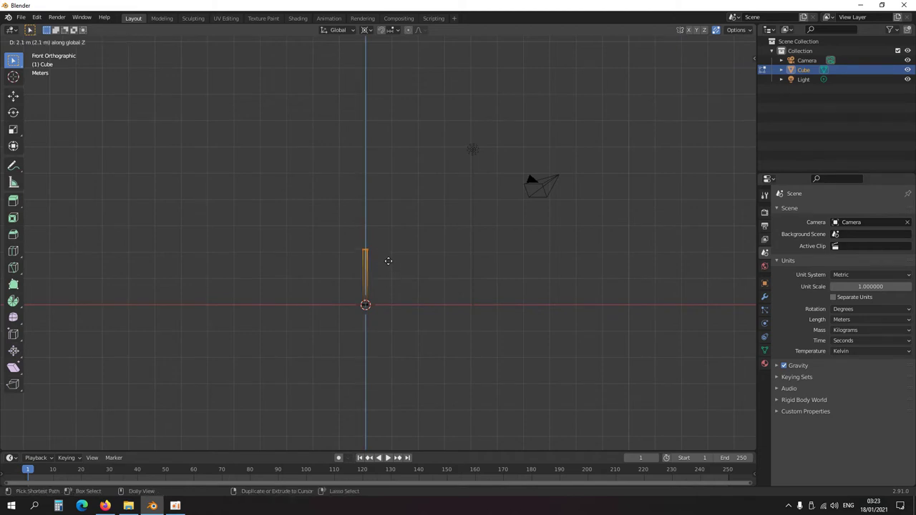
{"action": "left_click", "coordinate": [388, 261]}
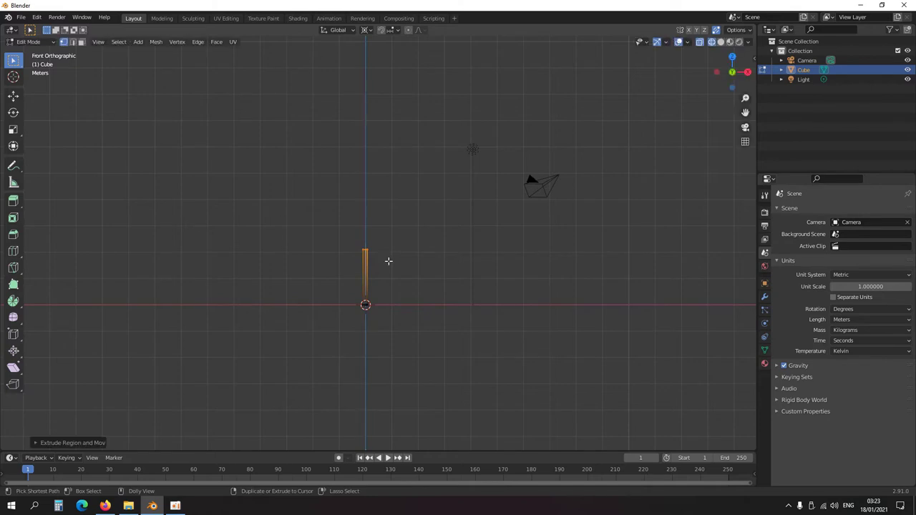
Put the 3D cursor on the top vertex at the inner end of the duplicated edge
{"action": "key", "text": "KP_Decimal"}
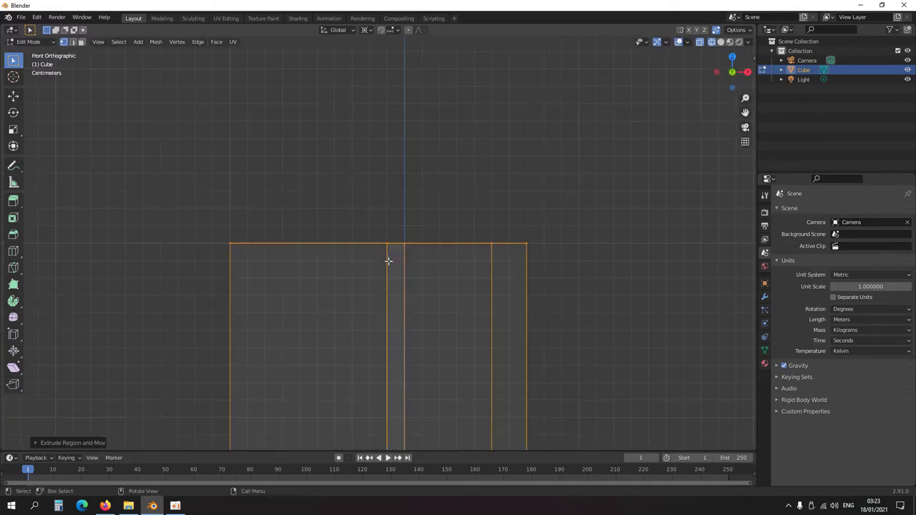
{"action": "middle_click_drag", "start_coordinate": [388, 260], "coordinate": [391, 292]}
{"action": "right_click", "coordinate": [404, 286], "text": "shift"}
{"action": "left_click", "coordinate": [403, 285]}
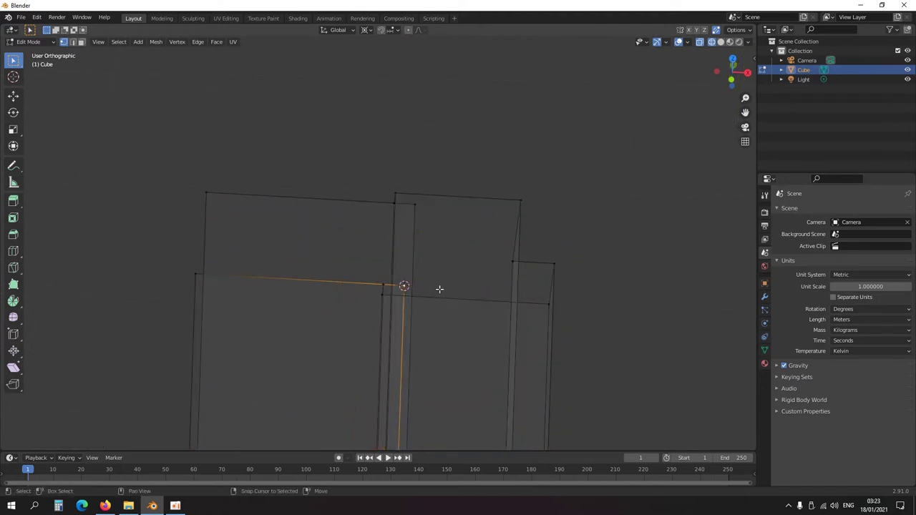
Rotate all the top profile vertices 45° clockwise around the 3D cursor in the front view
{"action": "key", "text": "a"}
{"action": "key", "text": "KP_1"}
{"action": "scroll", "coordinate": [529, 215], "scroll_direction": "down", "scroll_amount": 3}
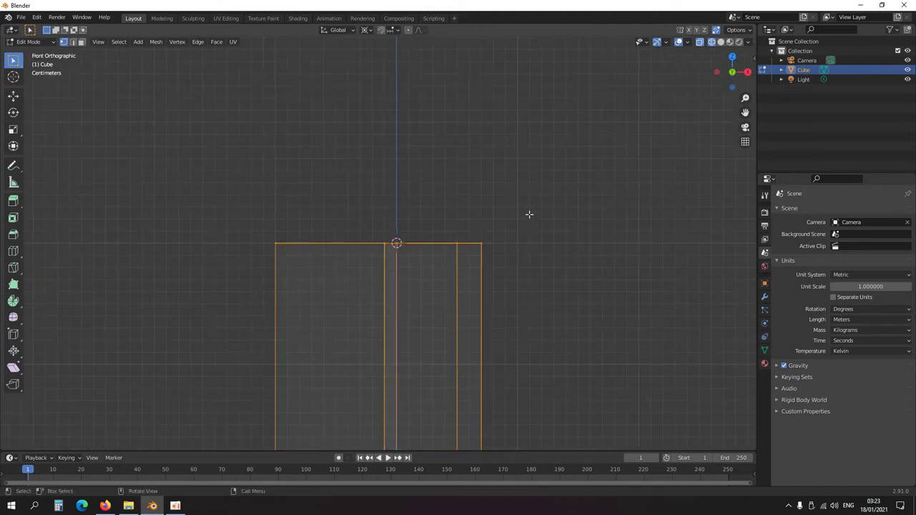
{"action": "key", "text": "r"}
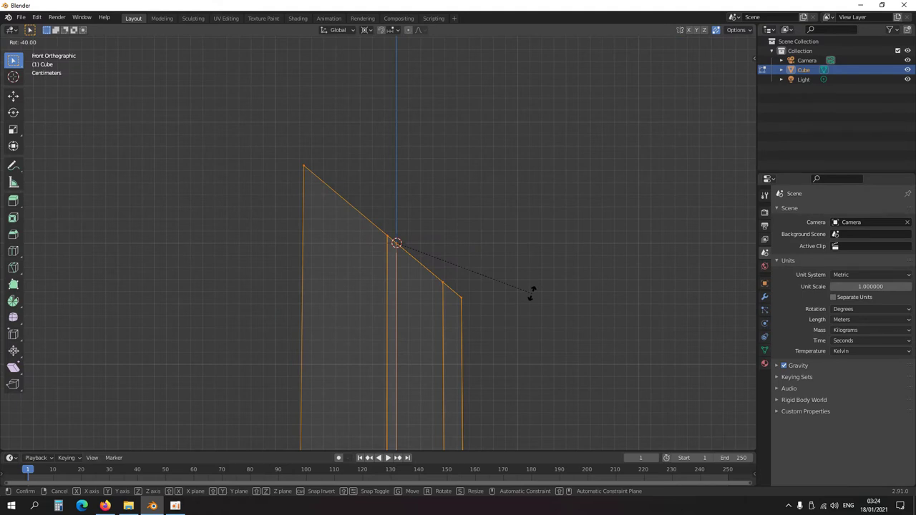
{"action": "left_click", "coordinate": [527, 305]}
{"action": "scroll", "coordinate": [409, 300], "scroll_direction": "down", "scroll_amount": 2}
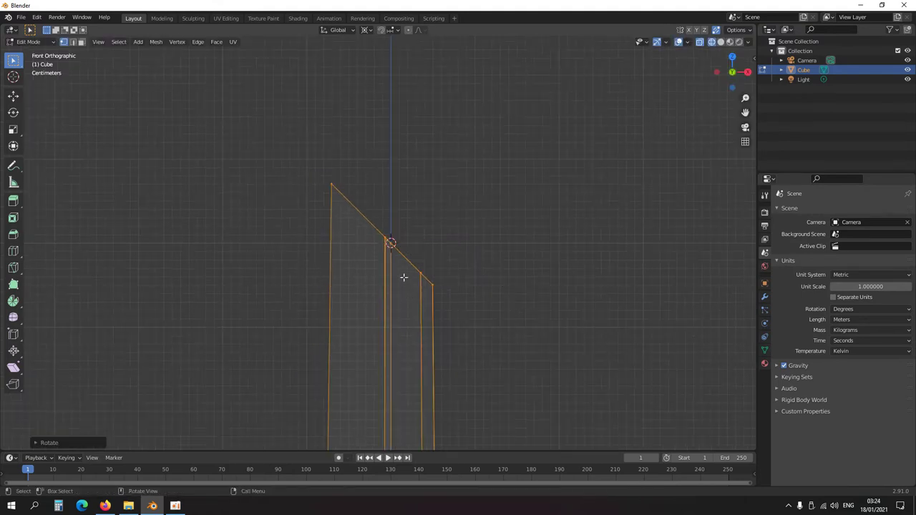
Try scaling the rotated top profile by sqrt(2) with the Y axis locked, and undo the scaling
{"action": "middle_click_drag", "start_coordinate": [416, 287], "coordinate": [405, 315]}
{"action": "key", "text": "r"}
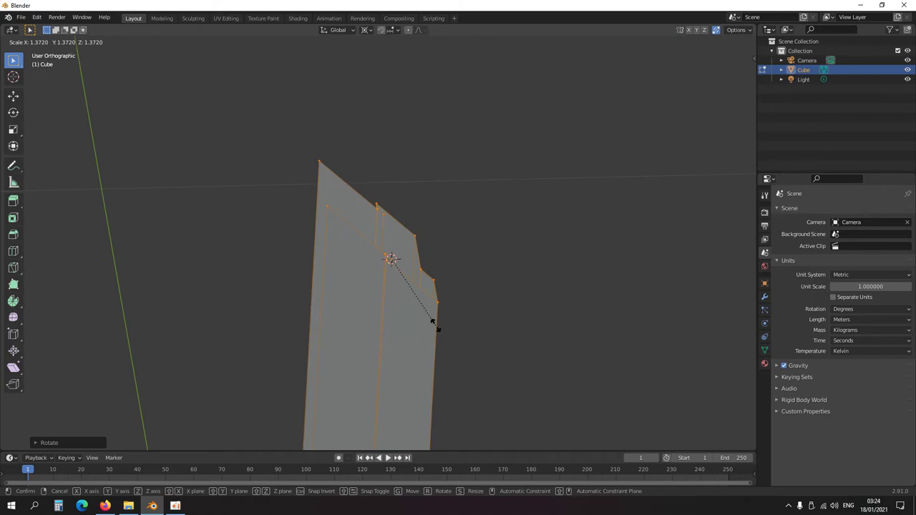
{"action": "key", "text": "shift+y"}
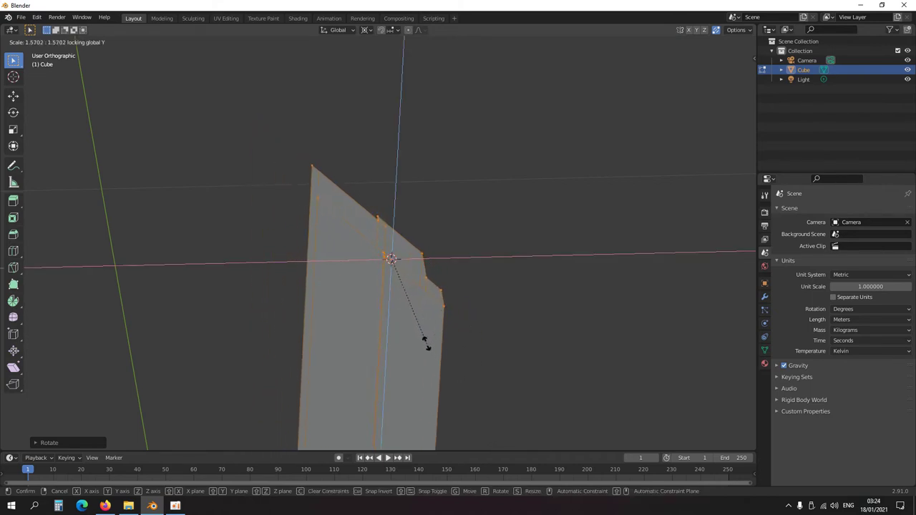
{"action": "type", "text": "1.6"}
{"action": "type", "text": "sqrt(|)] = Invalid"}
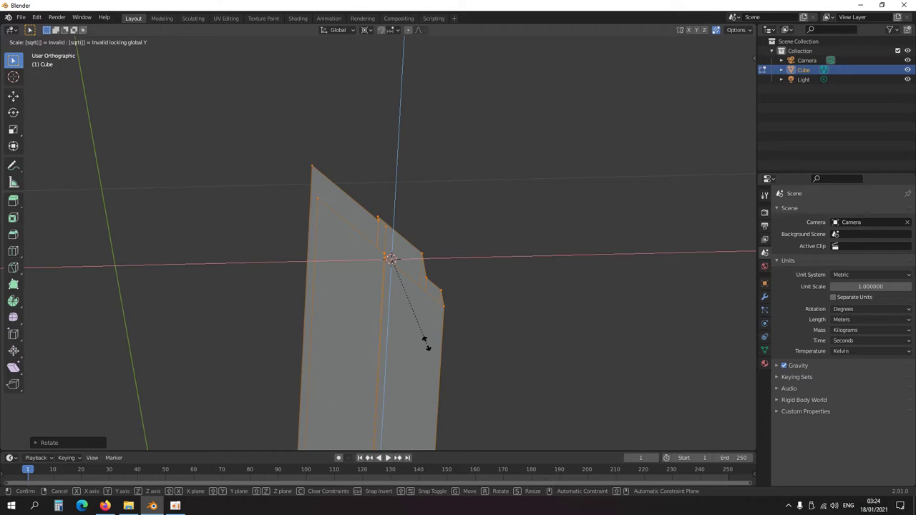
{"action": "type", "text": "2)"}
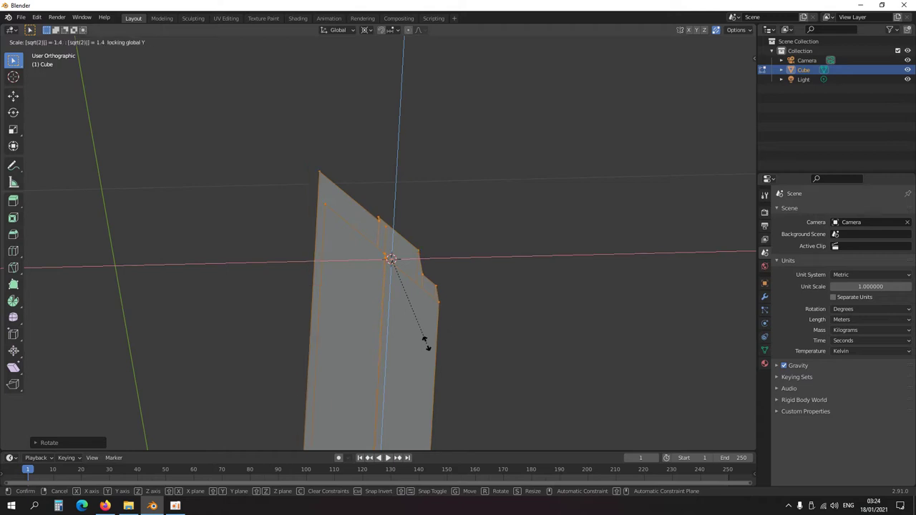
{"action": "key", "text": "Return"}
{"action": "key", "text": "KP_1"}
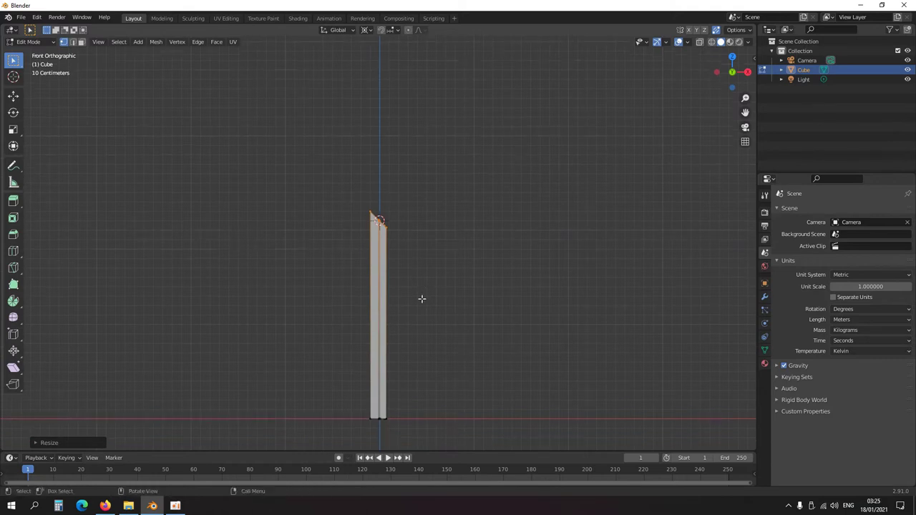
{"action": "middle_click_drag", "start_coordinate": [422, 298], "coordinate": [406, 278]}
{"action": "key", "text": "ctrl"}
Scale the top profile about the 3D cursor with the Y axis locked until it aligns with the base outline in the top view
{"action": "key", "text": "KP_7"}
{"action": "key", "text": "KP_Decimal"}
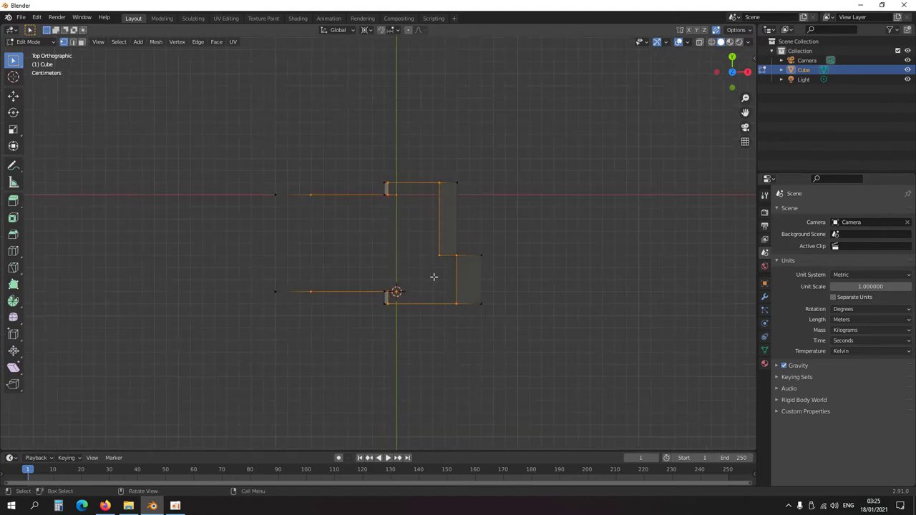
{"action": "key", "text": "s"}
{"action": "key", "text": "shift+y"}
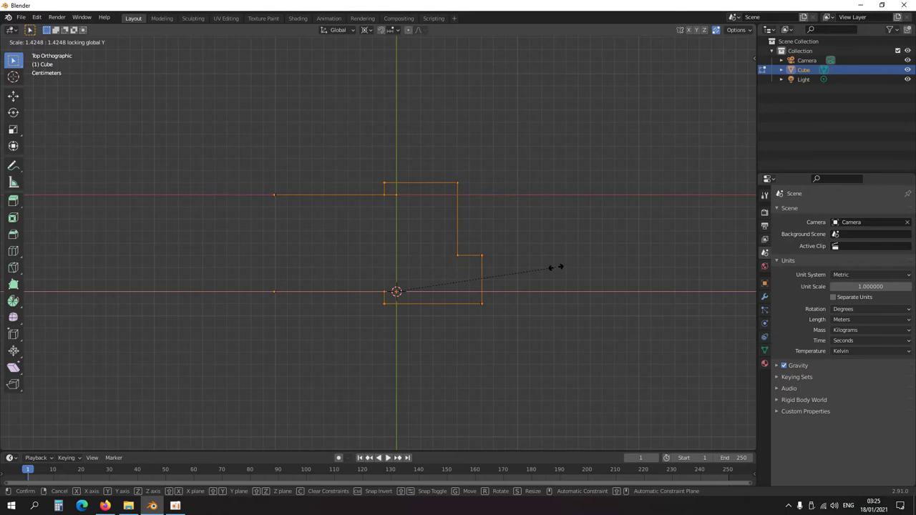
{"action": "left_click", "coordinate": [555, 267]}
{"action": "key", "text": "shift+s"}
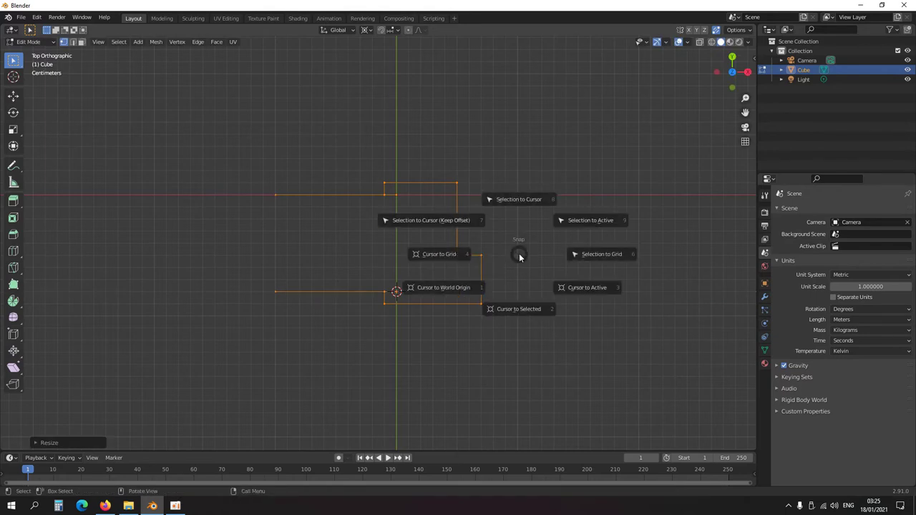
{"action": "left_click", "coordinate": [586, 253]}
{"action": "key", "text": "ctrl+KP_Add"}
{"action": "middle_click_drag", "start_coordinate": [439, 335], "coordinate": [333, 231]}
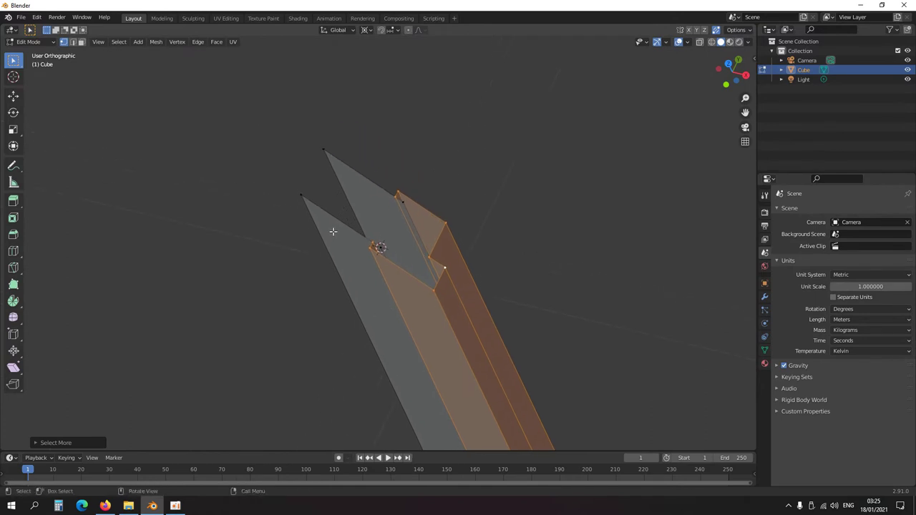
{"action": "left_click", "coordinate": [333, 231]}
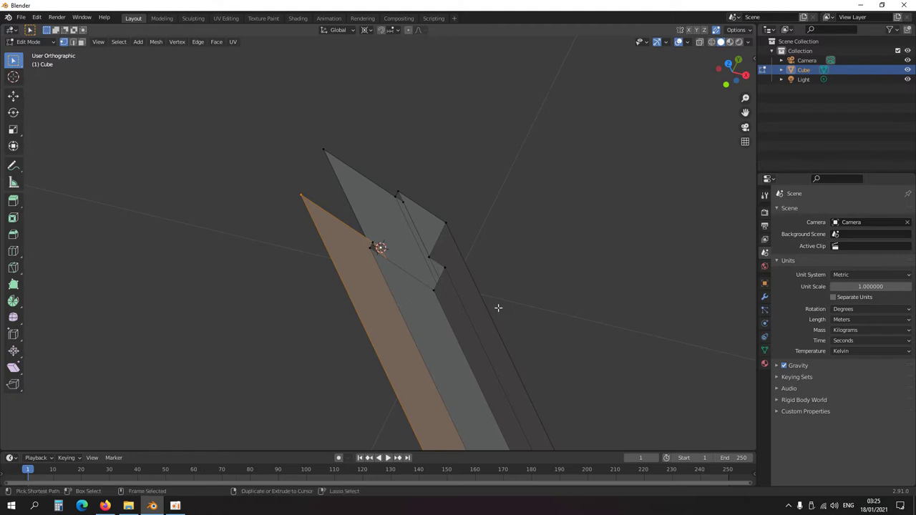
Select all the mitred top vertices in the front view and extrude them 1 m along the X axis
{"action": "key", "text": "KP_1"}
{"action": "scroll", "coordinate": [464, 241], "scroll_direction": "down", "scroll_amount": 7}
{"action": "key", "text": "shift+z"}
{"action": "left_click_drag", "start_coordinate": [434, 243], "coordinate": [356, 183]}
{"action": "middle_click_drag", "start_coordinate": [464, 256], "coordinate": [407, 253], "text": "shift"}
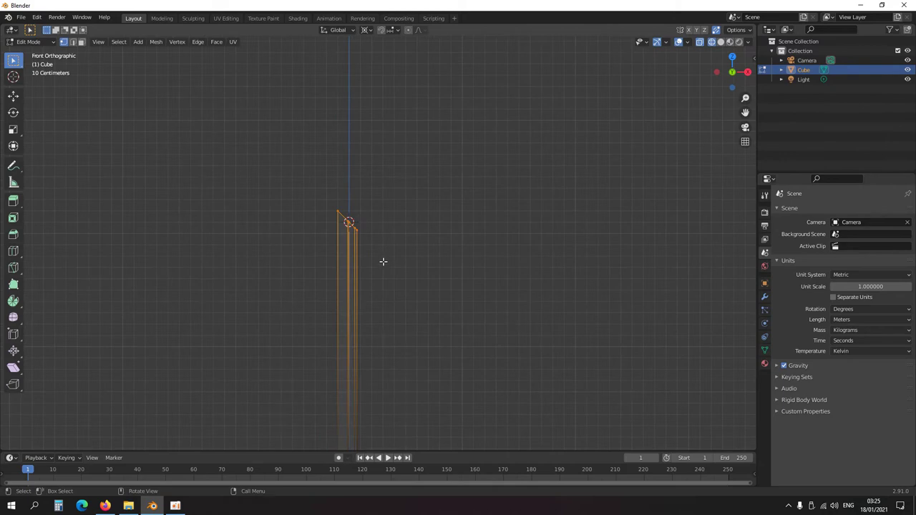
{"action": "key", "text": "e"}
{"action": "key", "text": "x"}
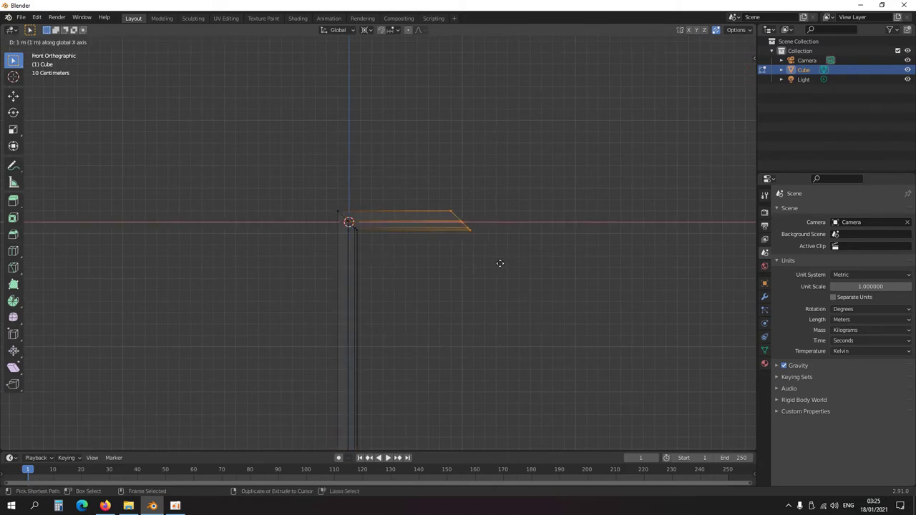
{"action": "left_click", "coordinate": [500, 263]}
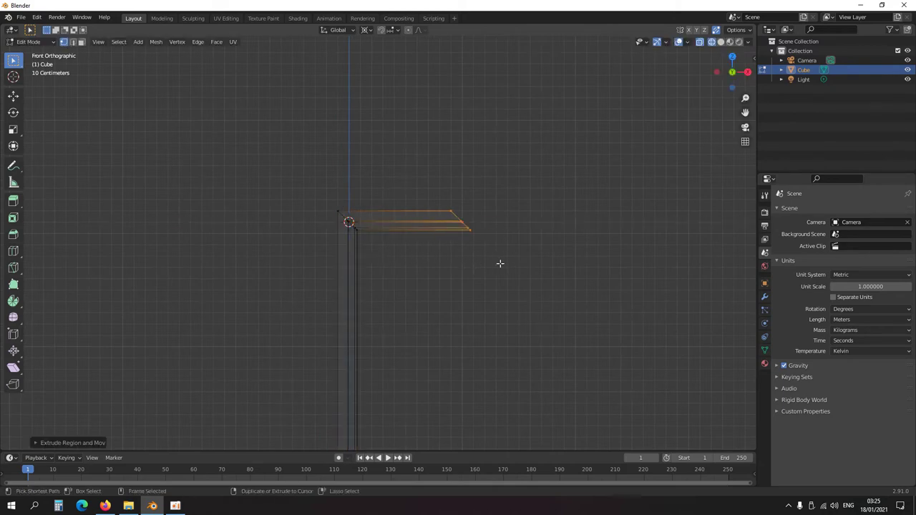
Place the 3D cursor on the inner wall-edge vertex at the free end of the horizontal extrusion in the front view
{"action": "scroll", "coordinate": [501, 261], "scroll_direction": "up", "scroll_amount": 8}
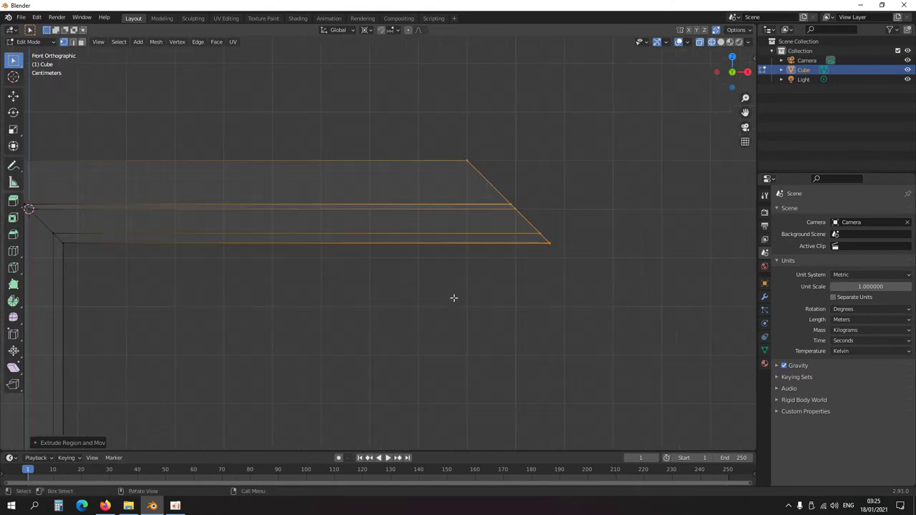
{"action": "middle_click_drag", "start_coordinate": [478, 248], "coordinate": [452, 267]}
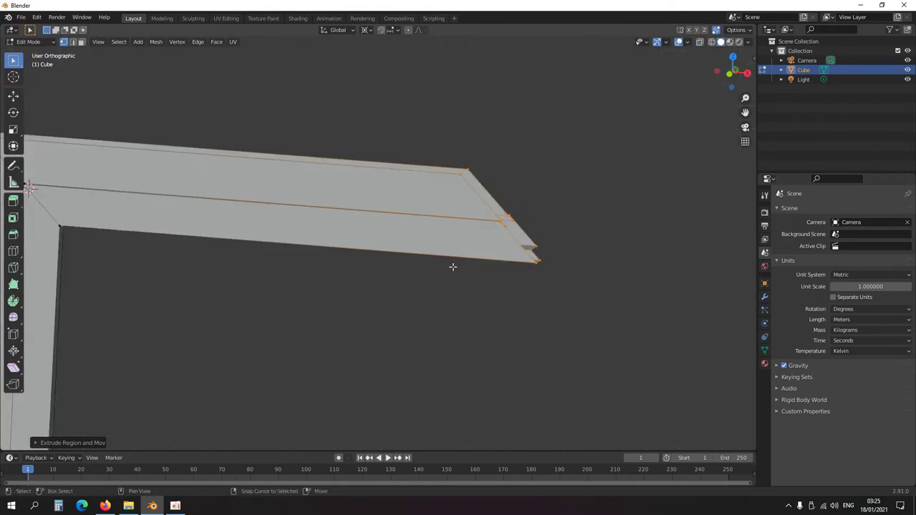
{"action": "key", "text": "ctrl+KP_Add"}
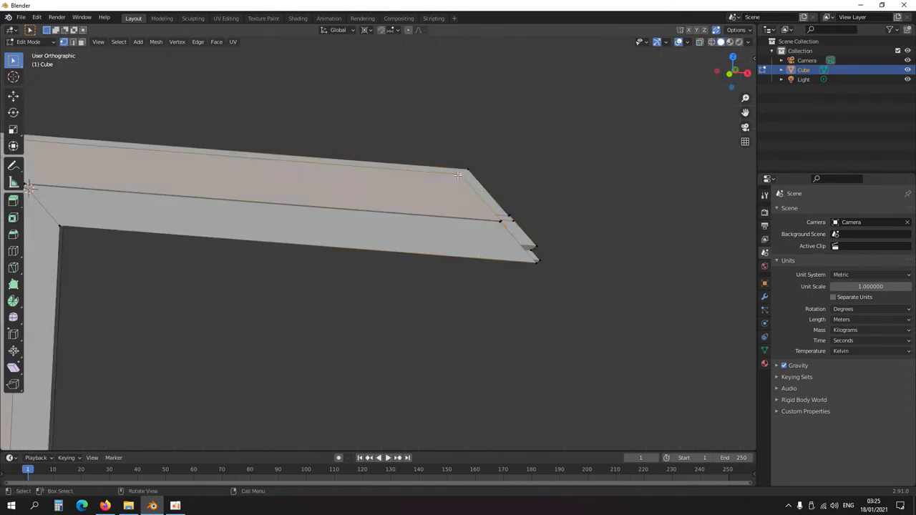
{"action": "key", "text": "KP_1"}
{"action": "key", "text": "alt+z"}
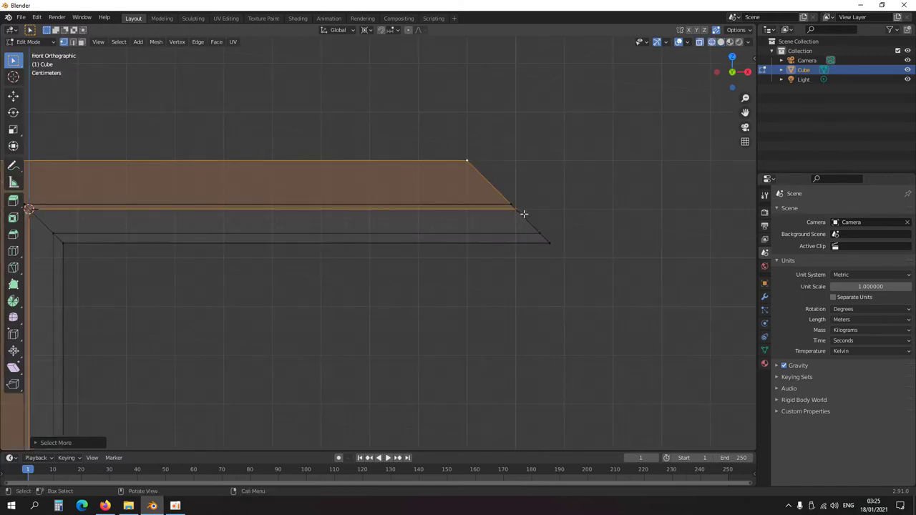
{"action": "left_click", "coordinate": [514, 208]}
{"action": "right_click", "coordinate": [563, 216], "text": "shift"}
Flip the end profile along the X axis about the 3D cursor to reverse the direction of its mitre
{"action": "left_click_drag", "start_coordinate": [570, 267], "coordinate": [394, 59]}
{"action": "key", "text": "s"}
{"action": "key", "text": "x"}
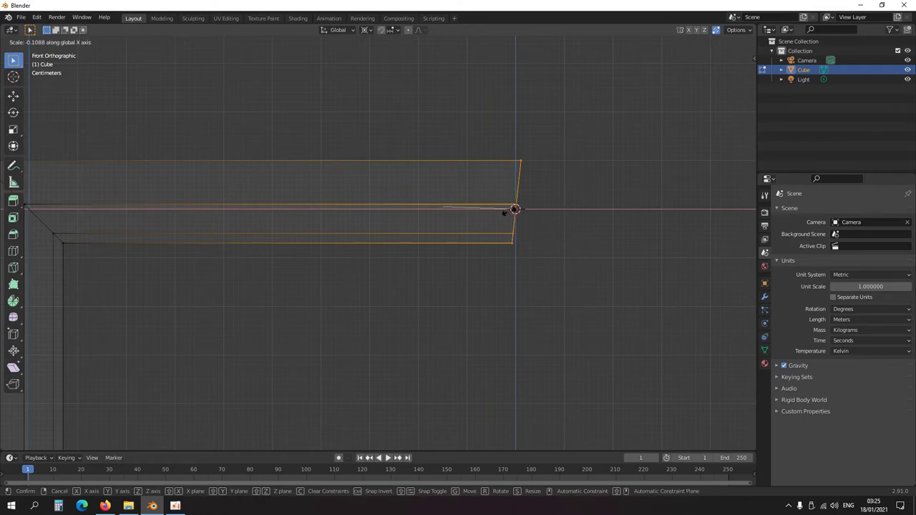
{"action": "left_click", "coordinate": [513, 209]}
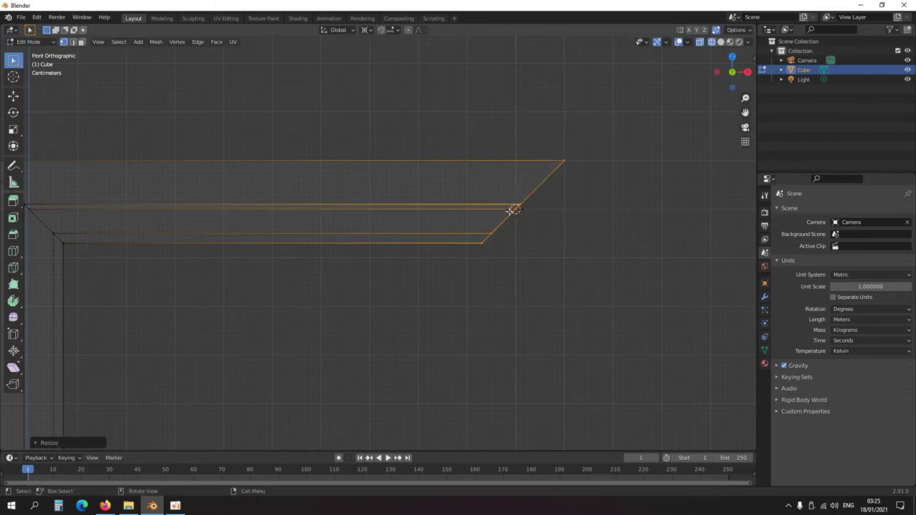
Extrude the mirrored end profile down and flatten it along Z to the base level, using the 3D cursor at the opposite foot
{"action": "scroll", "coordinate": [468, 307], "scroll_direction": "down", "scroll_amount": 10}
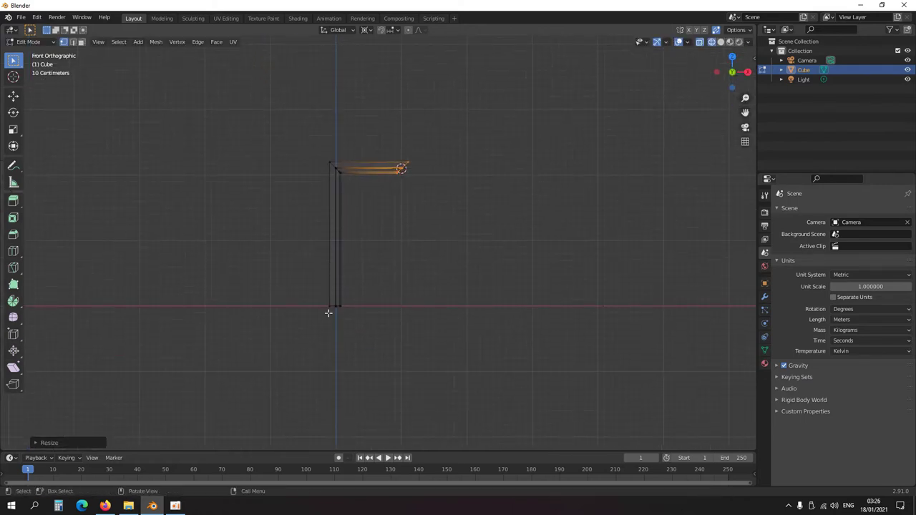
{"action": "left_click_drag", "start_coordinate": [386, 139], "coordinate": [435, 200]}
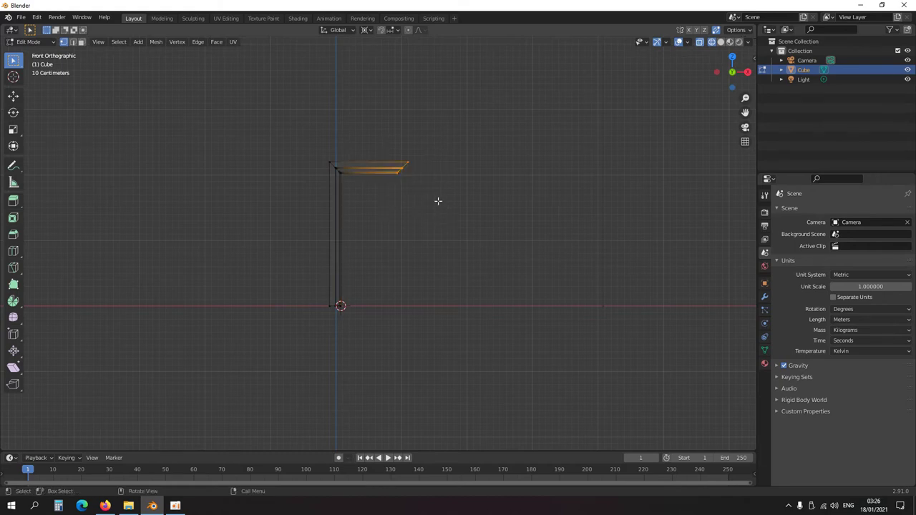
{"action": "key", "text": "s"}
{"action": "key", "text": "z"}
{"action": "left_click", "coordinate": [435, 260]}
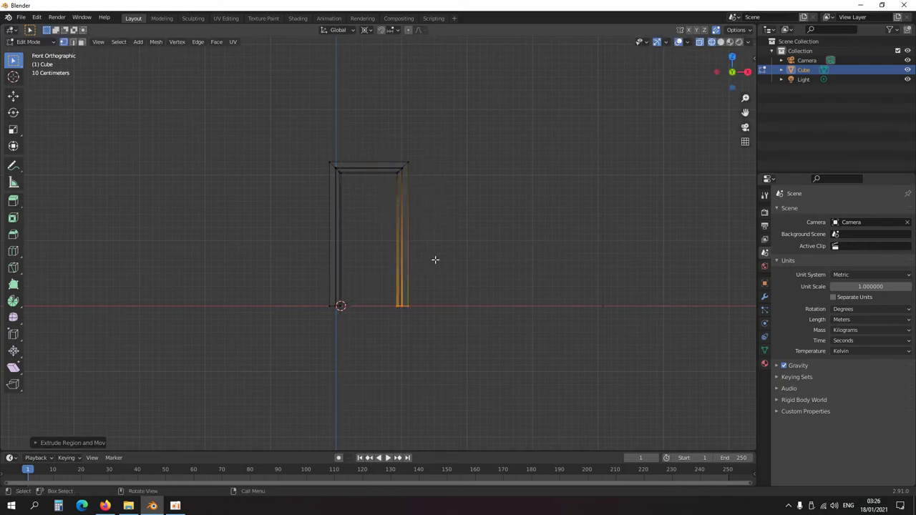
Put the 3D cursor on the frame's outer rear corner at the far X end in the top view and select the whole frame
{"action": "key", "text": "shift+z"}
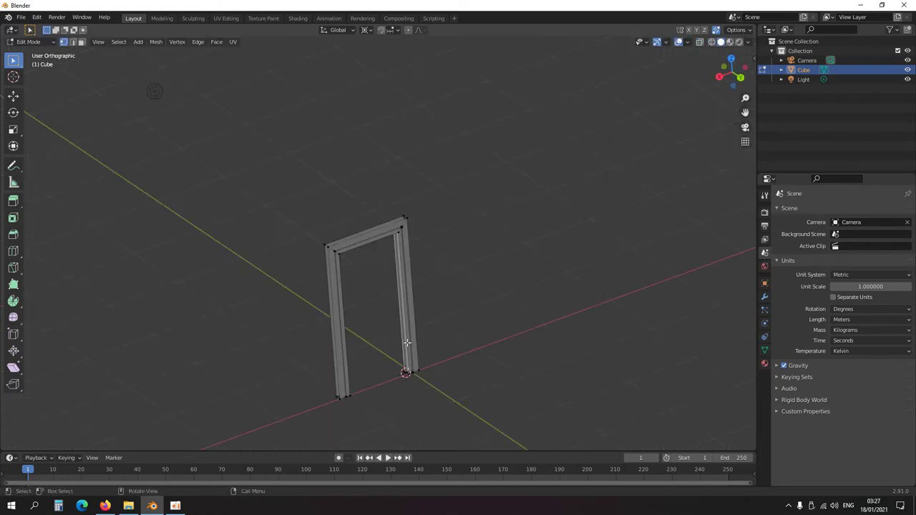
{"action": "key", "text": "KP_7"}
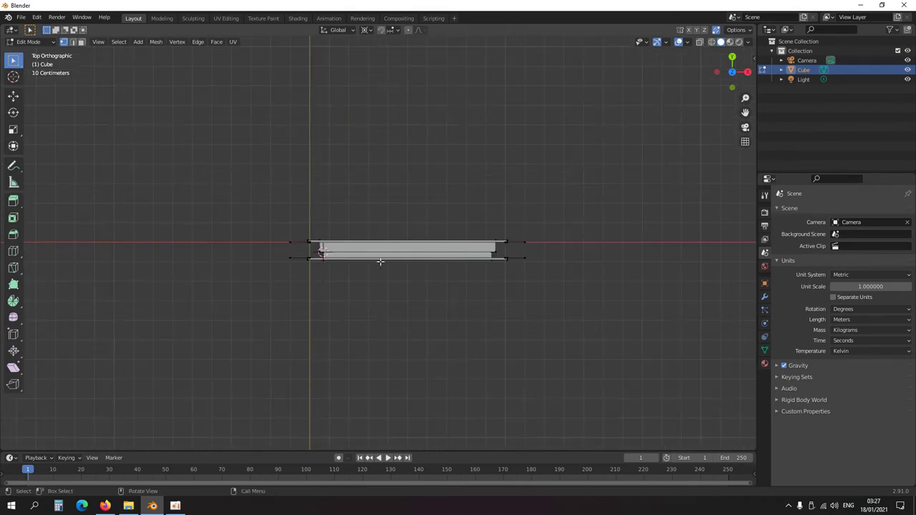
{"action": "left_click", "coordinate": [500, 256]}
{"action": "middle_click_drag", "start_coordinate": [479, 290], "coordinate": [465, 304], "text": "shift"}
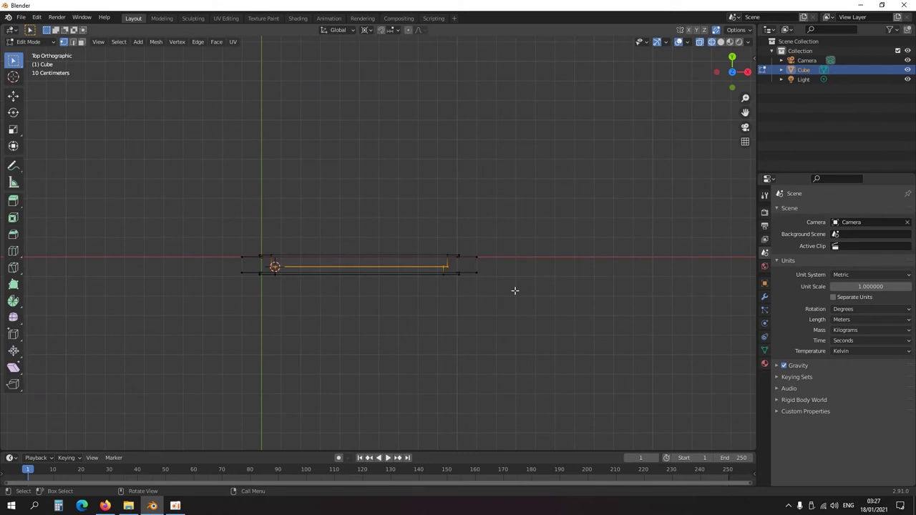
{"action": "left_click_drag", "start_coordinate": [501, 289], "coordinate": [125, 223]}
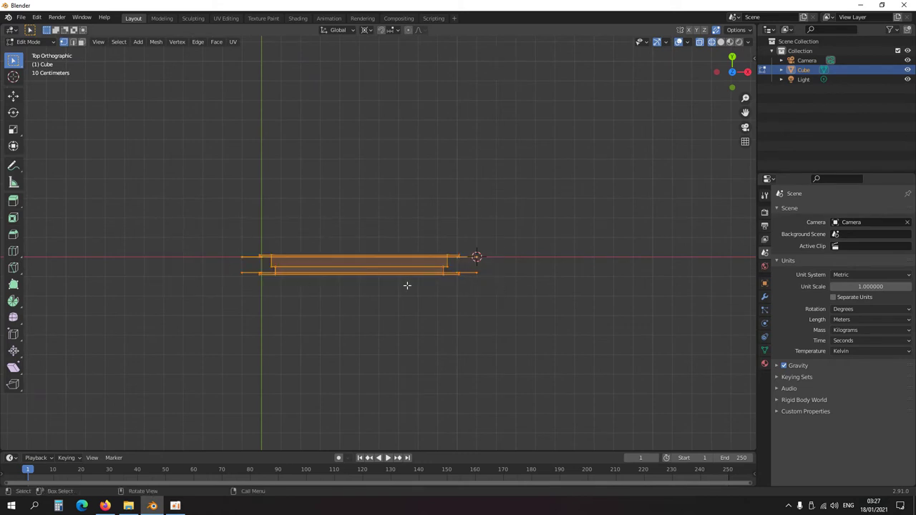
Duplicate the whole frame about 0.3 m along the Y axis and rotate the copy 90° in the top view
{"action": "key", "text": "g"}
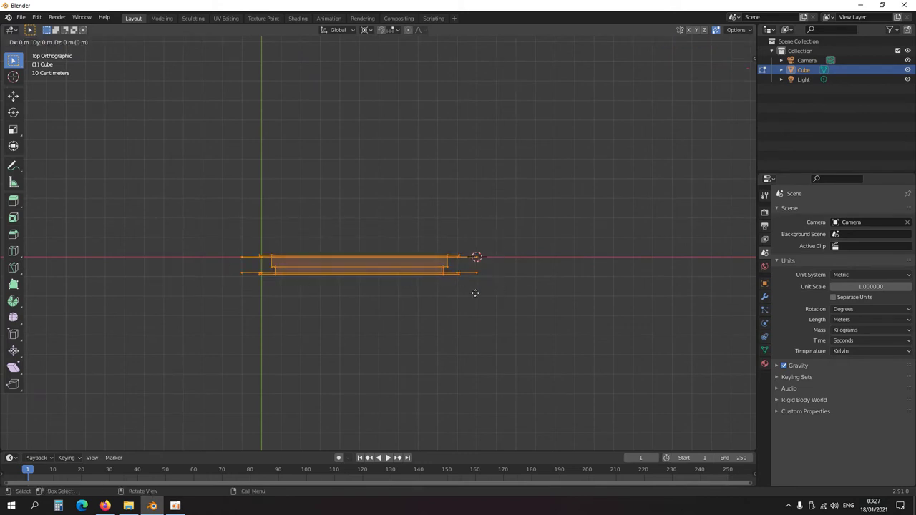
{"action": "key", "text": "ctrl"}
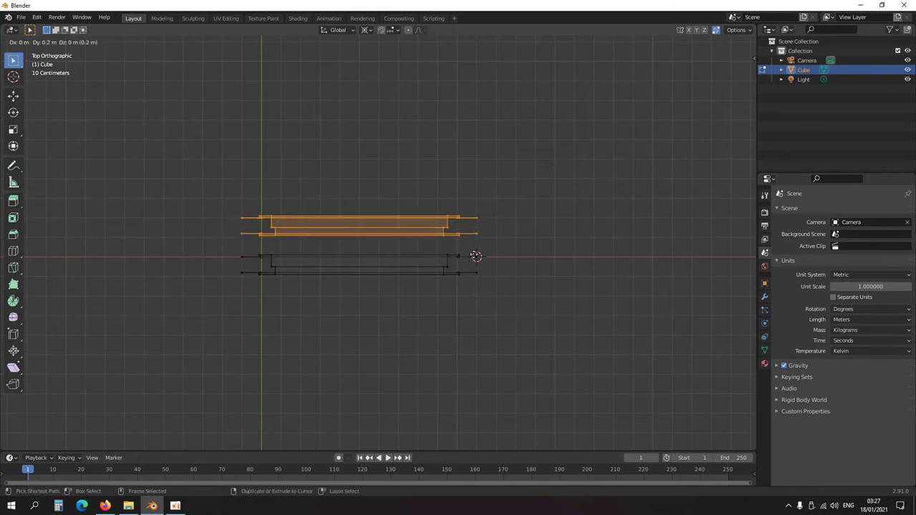
{"action": "left_click", "coordinate": [474, 225]}
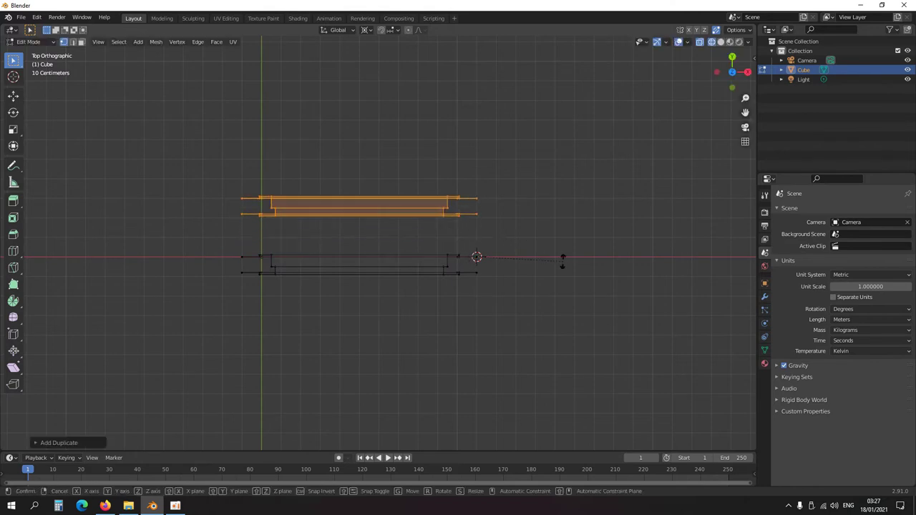
{"action": "key", "text": "r"}
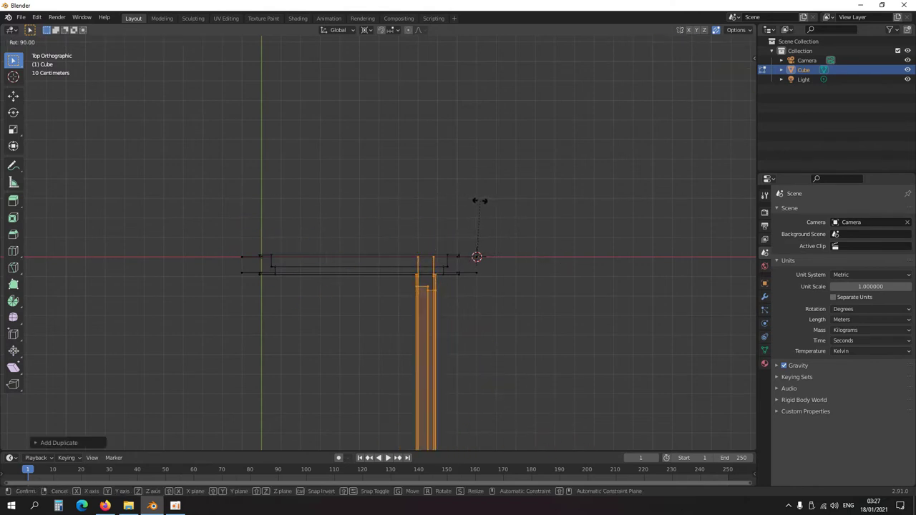
{"action": "left_click", "coordinate": [478, 206]}
Move the rotated copy so its outer wall face aligns with the 3D cursor, leaving about 0.6 m along Y to the first frame
{"action": "key", "text": "g"}
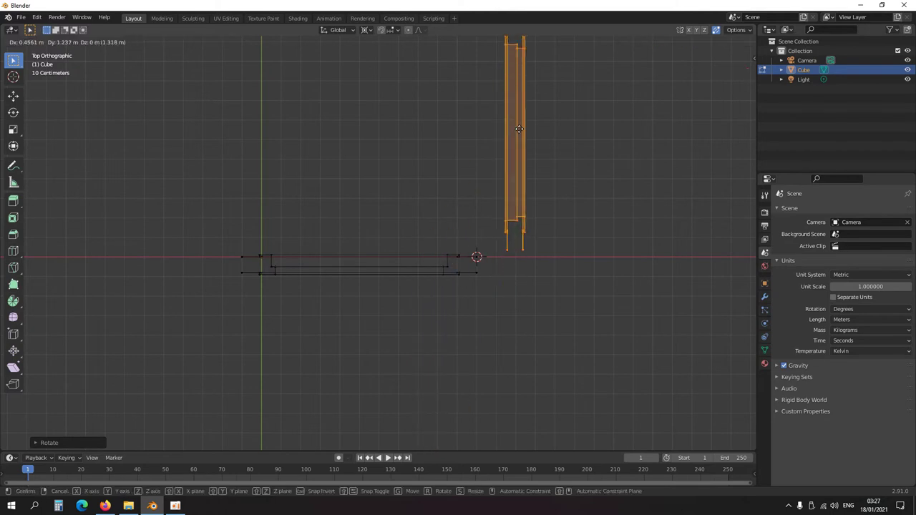
{"action": "left_click", "coordinate": [489, 119], "text": "ctrl"}
{"action": "middle_click_drag", "start_coordinate": [502, 170], "coordinate": [458, 244], "text": "shift"}
{"action": "scroll", "coordinate": [458, 244], "scroll_direction": "up", "scroll_amount": 2}
{"action": "key", "text": "g"}
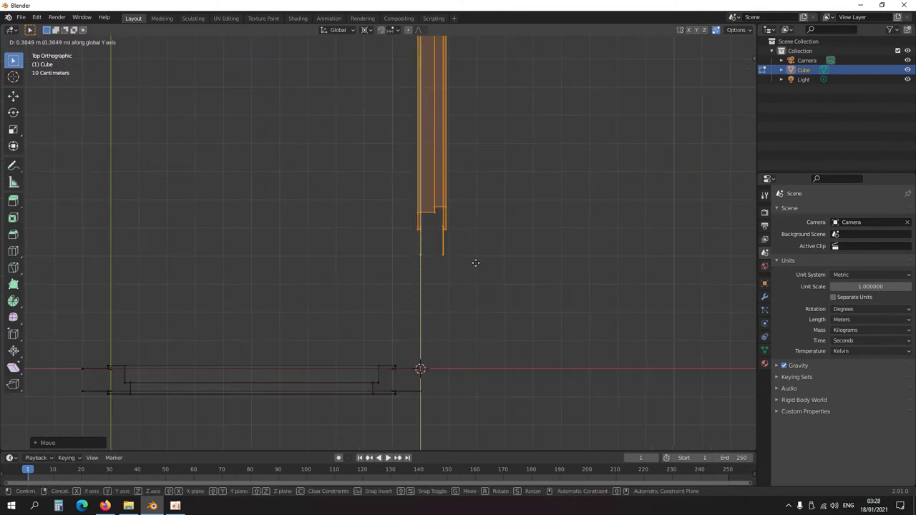
{"action": "left_click", "coordinate": [475, 204]}
Move the copy's near outer vertical edge along the Y axis to the 3D cursor, extending its wall face to the corner
{"action": "scroll", "coordinate": [405, 272], "scroll_direction": "down", "scroll_amount": 2}
{"action": "left_click", "coordinate": [412, 272]}
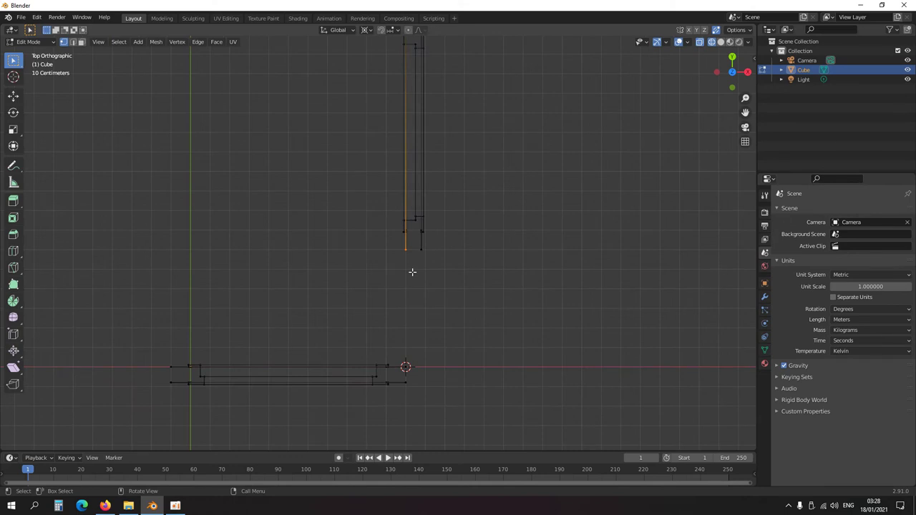
{"action": "key", "text": "g"}
{"action": "key", "text": "y"}
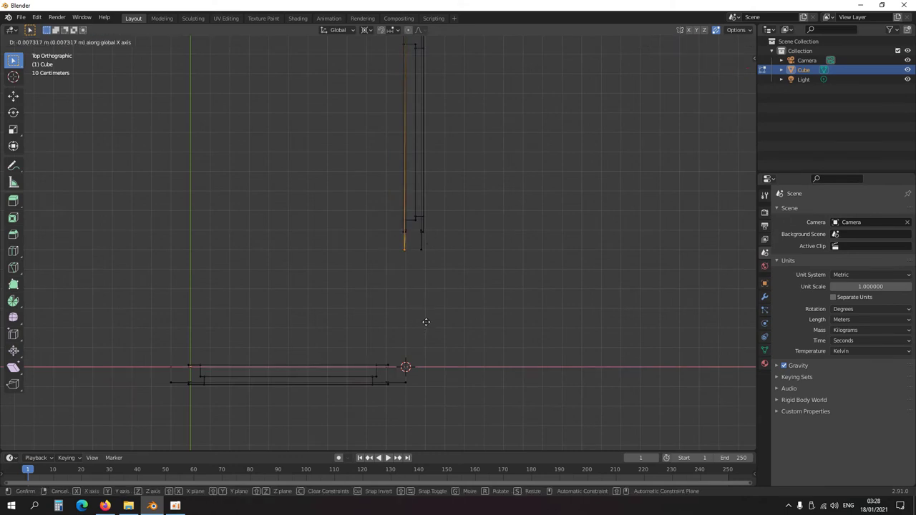
{"action": "left_click", "coordinate": [433, 362]}
{"action": "middle_click_drag", "start_coordinate": [433, 362], "coordinate": [601, 317]}
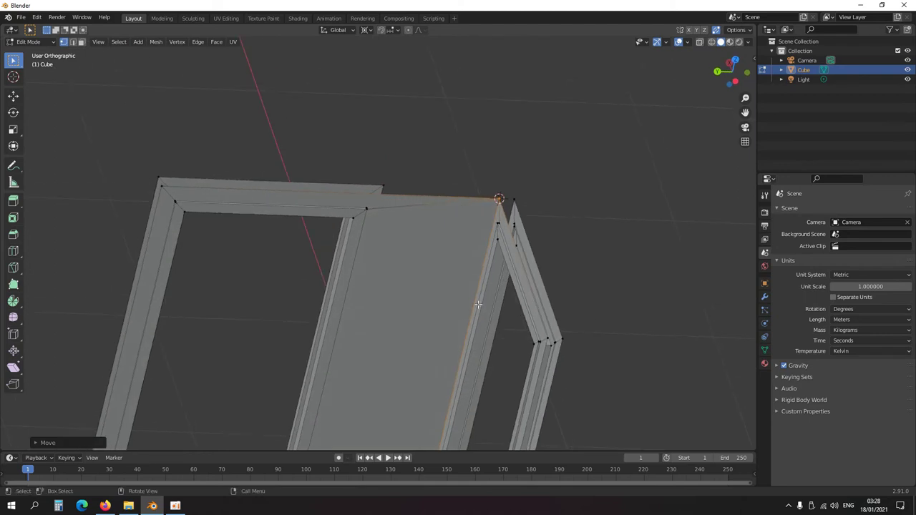
{"action": "middle_click_drag", "start_coordinate": [476, 305], "coordinate": [231, 151]}
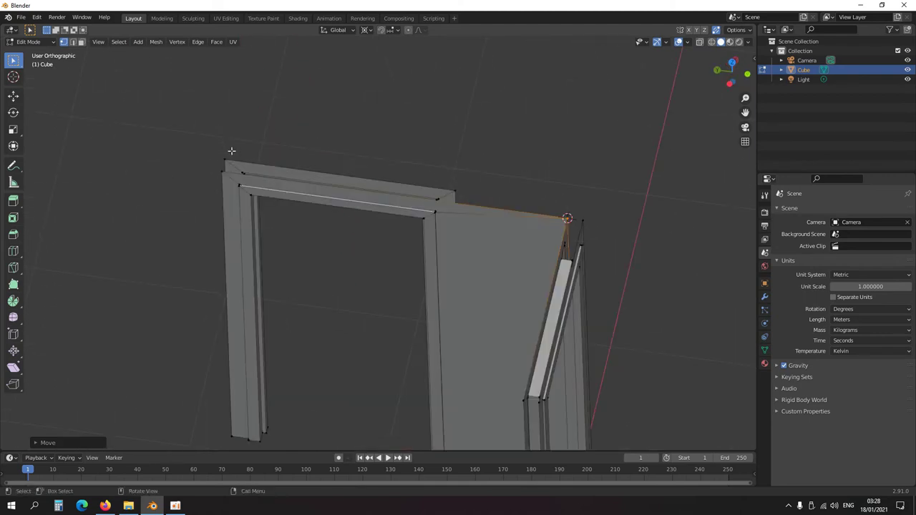
Select the outer vertices at the top and foot of the copied frame's far jamb and delete them as edge loops
{"action": "key", "text": "shift+z"}
{"action": "left_click", "coordinate": [224, 161]}
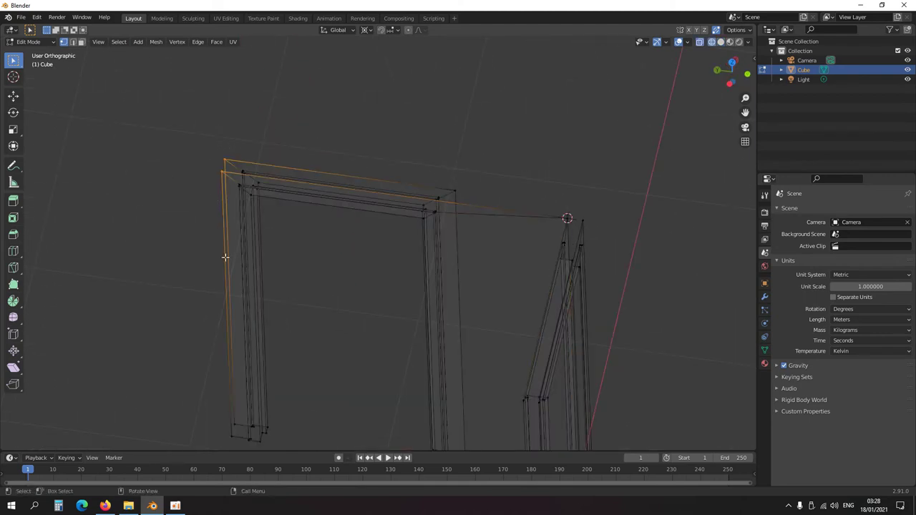
{"action": "left_click_drag", "start_coordinate": [234, 411], "coordinate": [219, 451]}
{"action": "left_click", "coordinate": [227, 417], "text": "shift"}
{"action": "key", "text": "x"}
{"action": "left_click", "coordinate": [205, 371]}
Delete the leftover wall face stub behind the copied frame's near jamb by removing its outer edges
{"action": "middle_click_drag", "start_coordinate": [268, 329], "coordinate": [293, 278]}
{"action": "key", "text": "shift+z"}
{"action": "scroll", "coordinate": [462, 233], "scroll_direction": "up", "scroll_amount": 4}
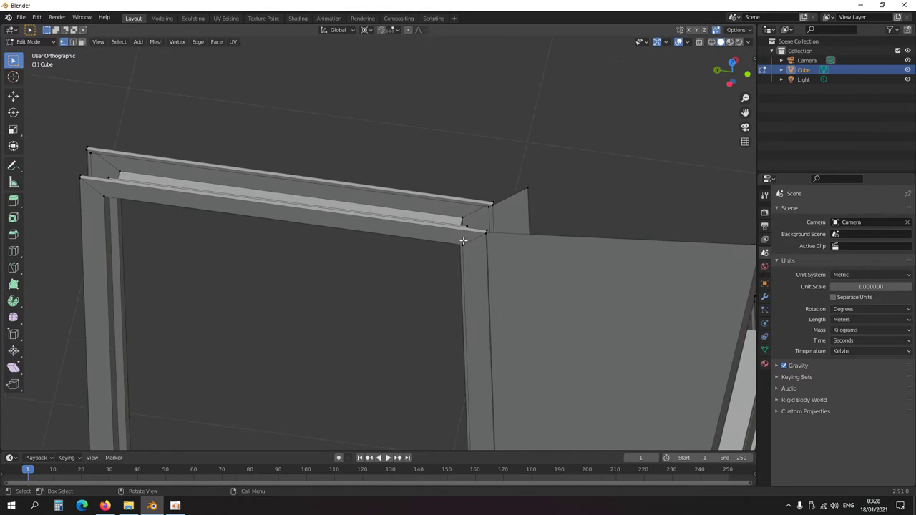
{"action": "left_click_drag", "start_coordinate": [549, 208], "coordinate": [506, 175]}
{"action": "scroll", "coordinate": [557, 209], "scroll_direction": "down", "scroll_amount": 5}
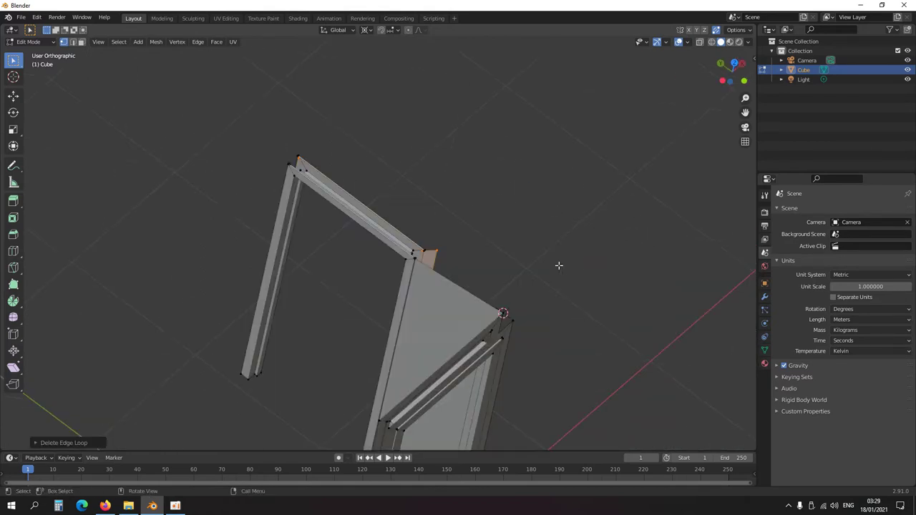
{"action": "key", "text": "x"}
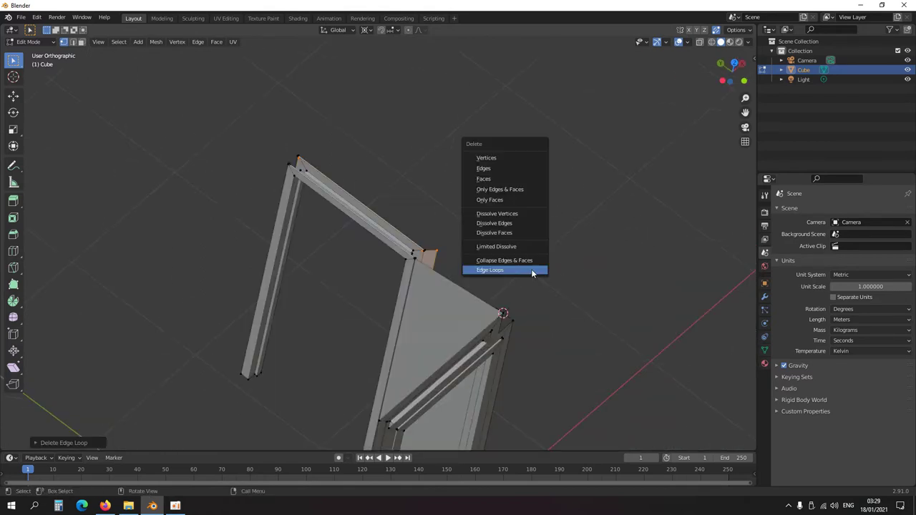
{"action": "left_click", "coordinate": [490, 169]}
Select the outer vertices at the far end of the copied frame in a wireframe top view and delete them
{"action": "middle_click_drag", "start_coordinate": [460, 272], "coordinate": [474, 299]}
{"action": "scroll", "coordinate": [474, 298], "scroll_direction": "up", "scroll_amount": 3}
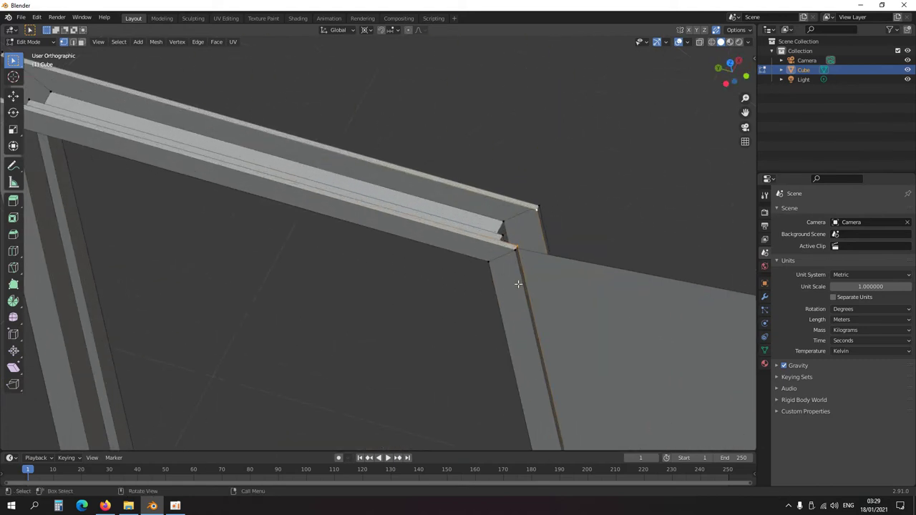
{"action": "scroll", "coordinate": [518, 284], "scroll_direction": "down", "scroll_amount": 2}
{"action": "middle_click_drag", "start_coordinate": [498, 268], "coordinate": [633, 332], "text": "shift"}
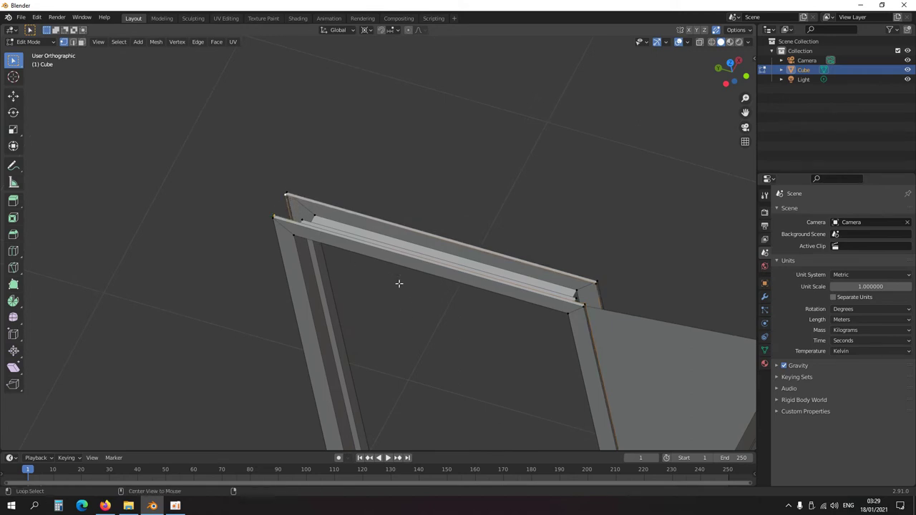
{"action": "key", "text": "KP_7"}
{"action": "key", "text": "shift+z"}
{"action": "middle_click_drag", "start_coordinate": [466, 185], "coordinate": [437, 305], "text": "shift"}
{"action": "scroll", "coordinate": [369, 250], "scroll_direction": "up", "scroll_amount": 4}
{"action": "left_click_drag", "start_coordinate": [387, 239], "coordinate": [331, 221]}
{"action": "key", "text": "x"}
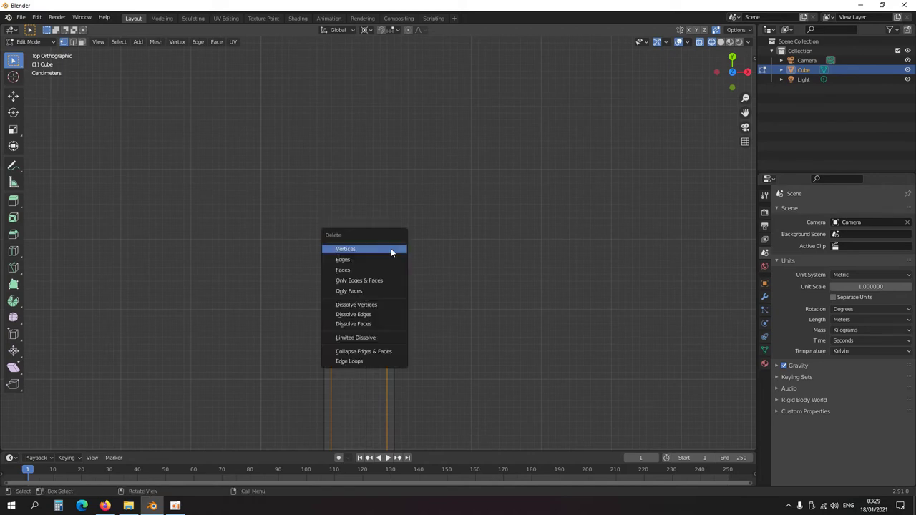
{"action": "left_click", "coordinate": [392, 251]}
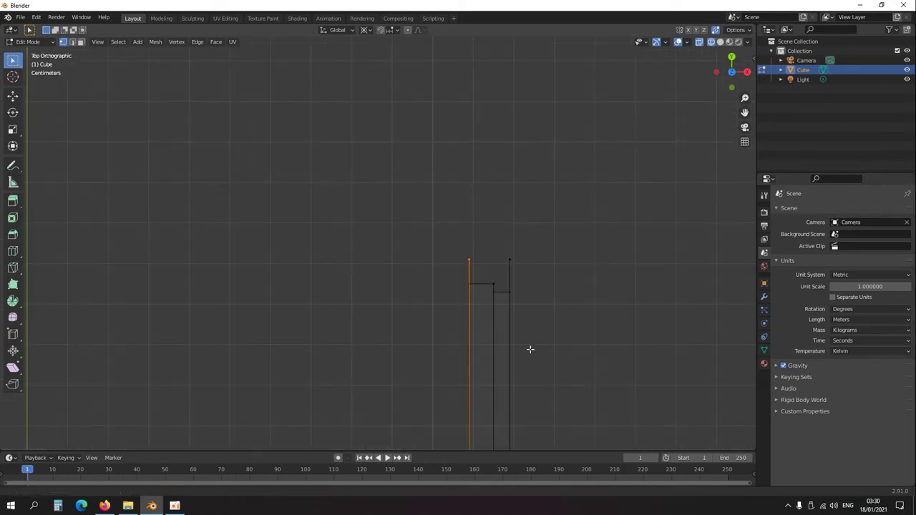
Extrude the far jamb's vertical edge 0.05 m along Y in the top view and extend its end slightly further
{"action": "middle_click_drag", "start_coordinate": [530, 350], "coordinate": [465, 342], "text": "shift"}
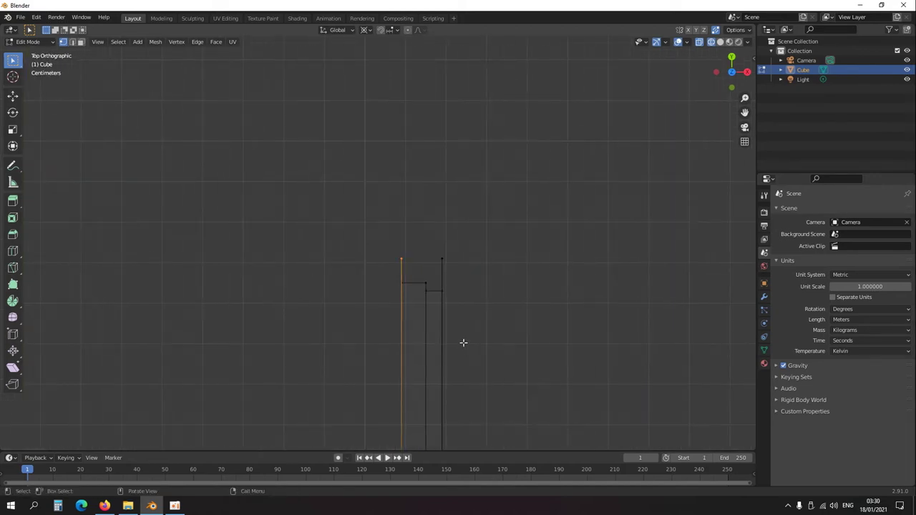
{"action": "key", "text": "g"}
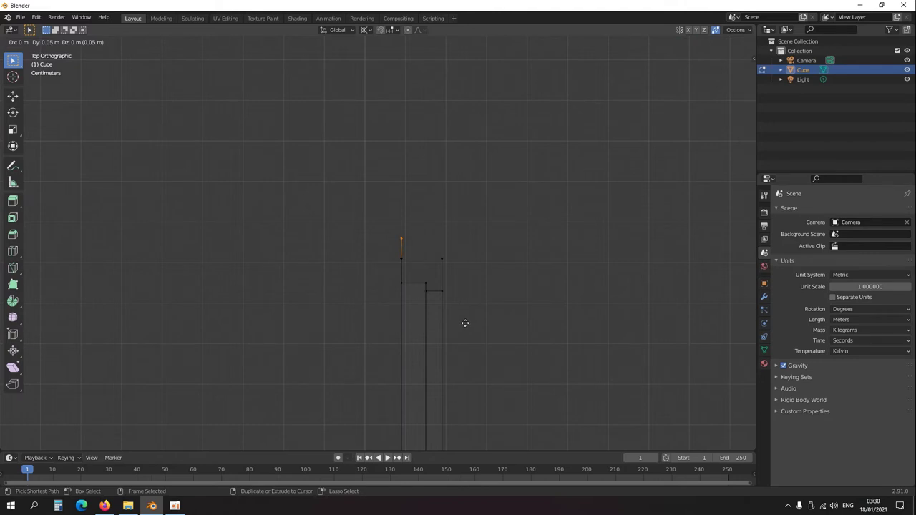
{"action": "left_click", "coordinate": [465, 323]}
{"action": "middle_click_drag", "start_coordinate": [459, 315], "coordinate": [448, 335], "text": "shift"}
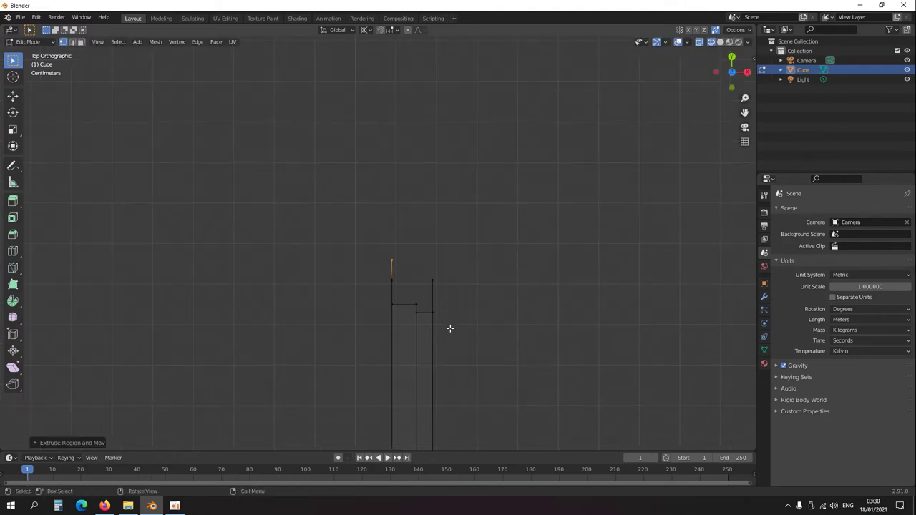
{"action": "key", "text": "g"}
{"action": "left_click", "coordinate": [450, 323]}
{"action": "scroll", "coordinate": [430, 336], "scroll_direction": "up", "scroll_amount": 4}
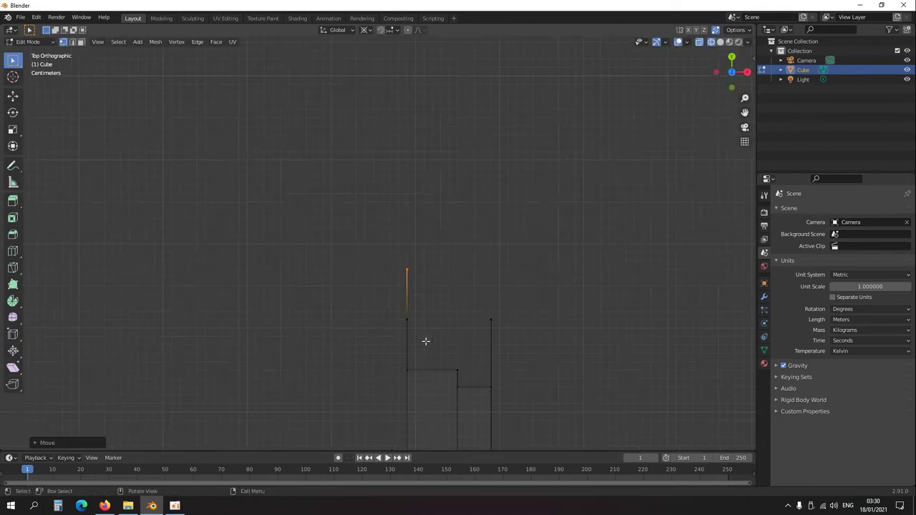
Select the newly extruded strip at the far jamb and duplicate it onto the opposite wall face
{"action": "key", "text": "ctrl+KP_Add"}
{"action": "key", "text": "ctrl+KP_Add"}
{"action": "key", "text": "ctrl+KP_Add"}
{"action": "key", "text": "ctrl+KP_Add"}
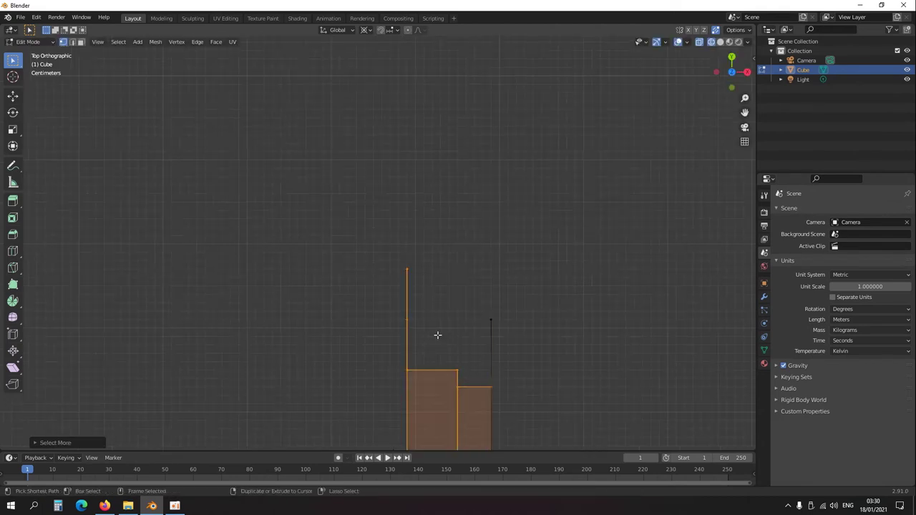
{"action": "left_click_drag", "start_coordinate": [434, 332], "coordinate": [368, 236]}
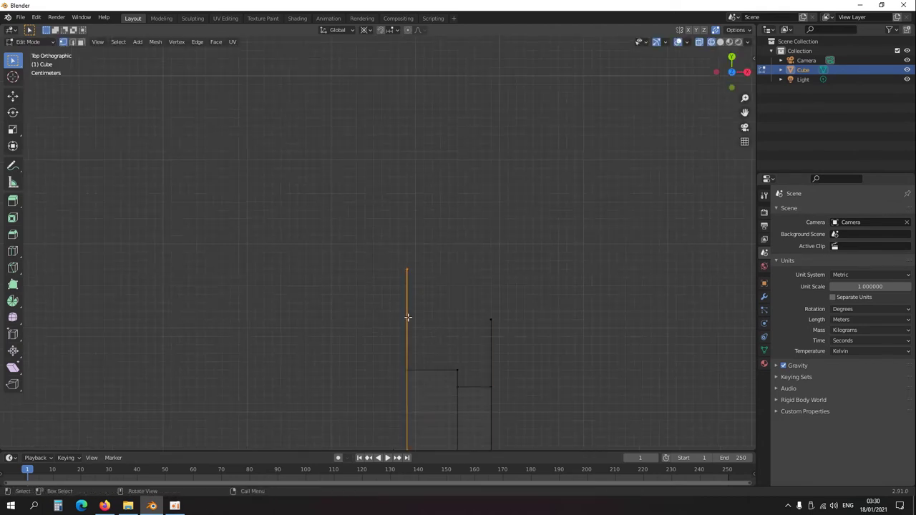
{"action": "key", "text": "shift+d"}
{"action": "left_click", "coordinate": [491, 317]}
Extrude the duplicated strip's end edge along the X axis to the first strip, capping the jamb's end
{"action": "left_click_drag", "start_coordinate": [516, 333], "coordinate": [465, 308], "text": "ctrl"}
{"action": "key", "text": "e"}
{"action": "key", "text": "x"}
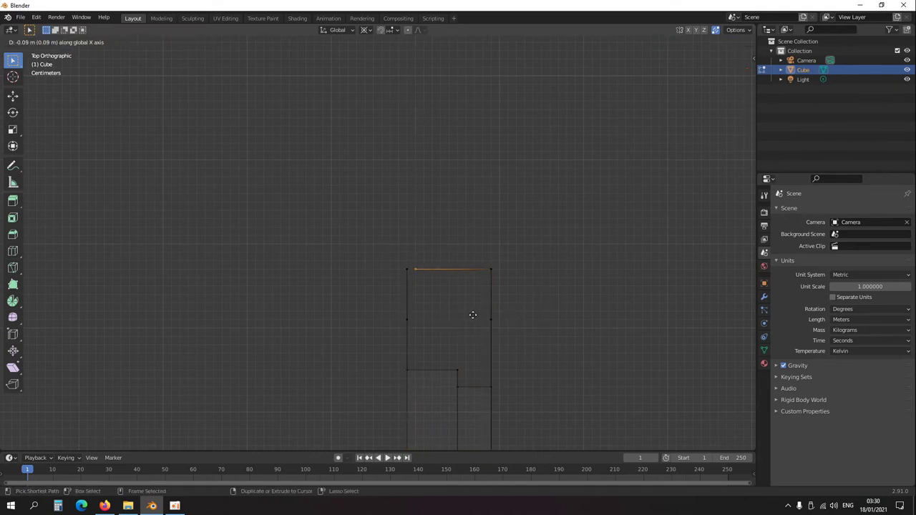
{"action": "left_click", "coordinate": [468, 315]}
{"action": "middle_click_drag", "start_coordinate": [465, 312], "coordinate": [515, 275]}
{"action": "key", "text": "shift+z"}
Select the upper vertices of the far jamb's end section and extrude them 0.06 m upward in the right view
{"action": "mouse_move", "coordinate": [552, 334]}
{"action": "middle_mouse_down"}
{"action": "mouse_move", "coordinate": [591, 259]}
{"action": "mouse_move", "coordinate": [354, 199]}
{"action": "middle_mouse_up"}
{"action": "left_click", "coordinate": [353, 198]}
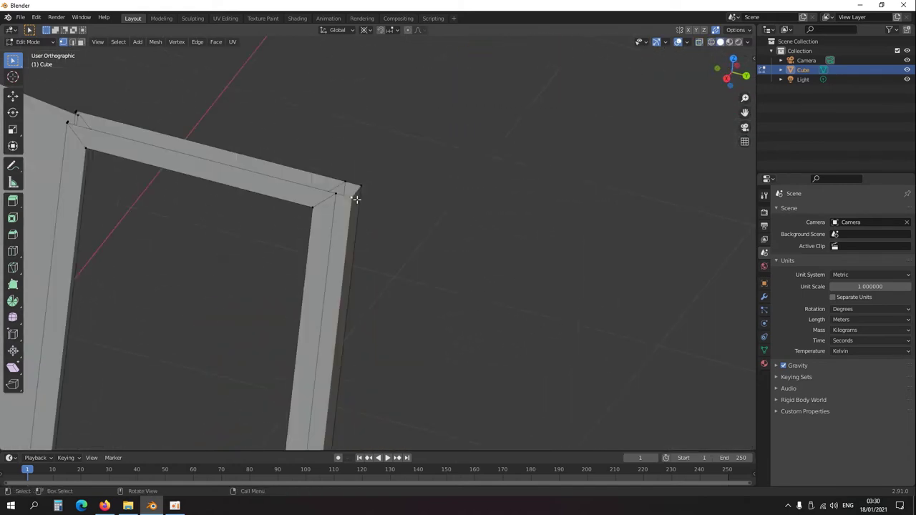
{"action": "left_click", "coordinate": [362, 181], "text": "shift"}
{"action": "middle_click_drag", "start_coordinate": [391, 293], "coordinate": [494, 283], "text": "alt"}
{"action": "middle_click_drag", "start_coordinate": [443, 202], "coordinate": [469, 316], "text": "shift"}
{"action": "scroll", "coordinate": [462, 298], "scroll_direction": "up", "scroll_amount": 3}
{"action": "scroll", "coordinate": [415, 296], "scroll_direction": "down", "scroll_amount": 4}
{"action": "mouse_move", "coordinate": [413, 296]}
{"action": "middle_mouse_down"}
{"action": "mouse_move", "coordinate": [372, 315]}
{"action": "mouse_move", "coordinate": [434, 307]}
{"action": "mouse_move", "coordinate": [424, 301]}
{"action": "middle_mouse_up"}
{"action": "scroll", "coordinate": [431, 312], "scroll_direction": "up", "scroll_amount": 3}
{"action": "key", "text": "shift+z"}
{"action": "scroll", "coordinate": [431, 313], "scroll_direction": "down", "scroll_amount": 1}
{"action": "scroll", "coordinate": [422, 300], "scroll_direction": "up", "scroll_amount": 1}
{"action": "left_click_drag", "start_coordinate": [416, 299], "coordinate": [358, 256], "text": "shift"}
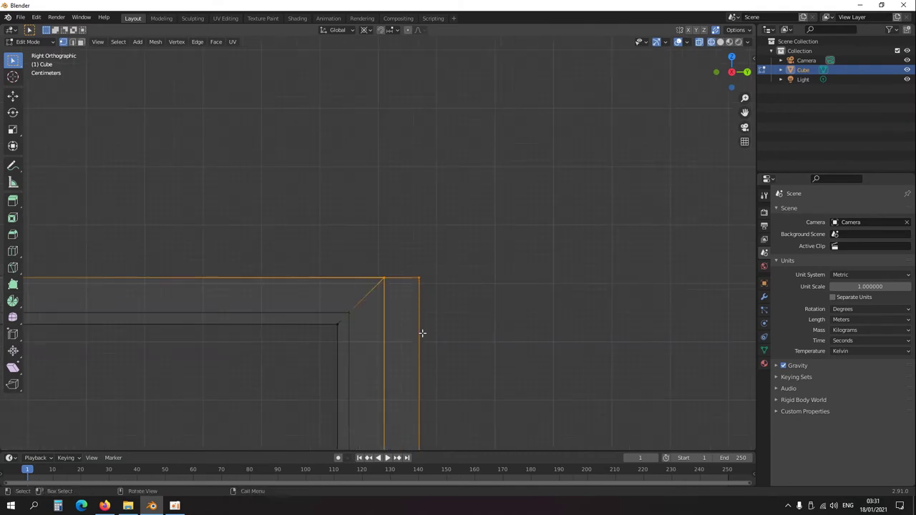
{"action": "key", "text": "e"}
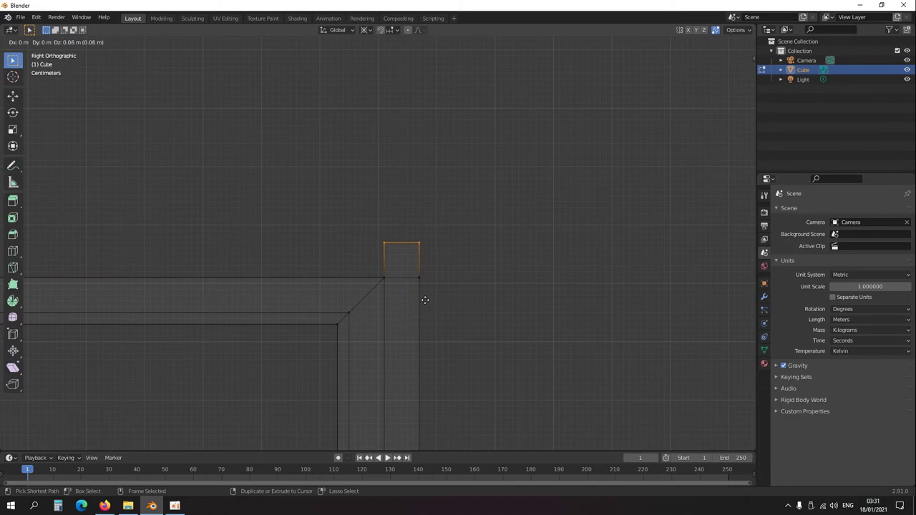
{"action": "left_click", "coordinate": [425, 300], "text": "ctrl"}
Extrude the raised corner block's inner side along the Y axis to the near jamb's outer edge, above the door head
{"action": "scroll", "coordinate": [458, 266], "scroll_direction": "down", "scroll_amount": 4}
{"action": "left_click_drag", "start_coordinate": [434, 276], "coordinate": [414, 240]}
{"action": "middle_click_drag", "start_coordinate": [438, 271], "coordinate": [541, 273], "text": "shift"}
{"action": "left_click", "coordinate": [533, 262]}
{"action": "key", "text": "e"}
{"action": "key", "text": "y"}
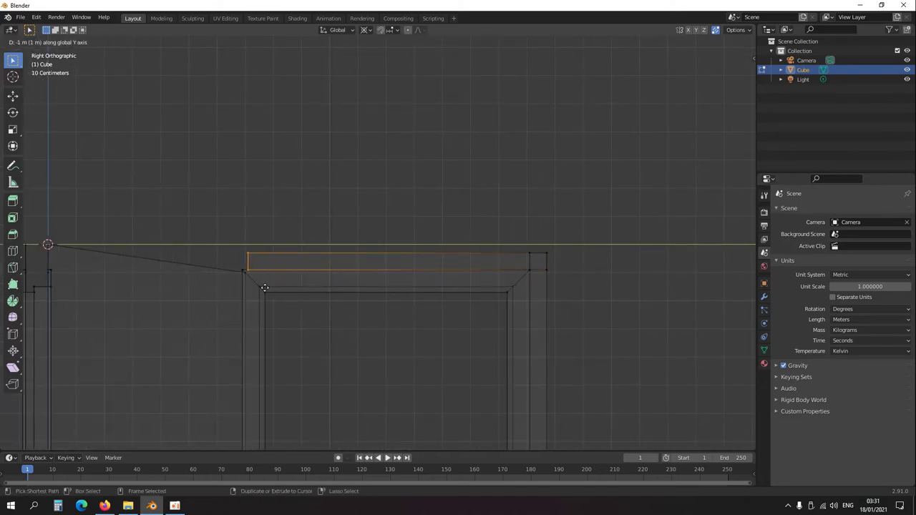
{"action": "left_click", "coordinate": [225, 288], "text": "ctrl"}
Delete the end face of the raised block at the frame's far upper corner
{"action": "key", "text": "shift+z"}
{"action": "middle_click_drag", "start_coordinate": [341, 301], "coordinate": [316, 344]}
{"action": "middle_click_drag", "start_coordinate": [392, 342], "coordinate": [290, 323], "text": "shift"}
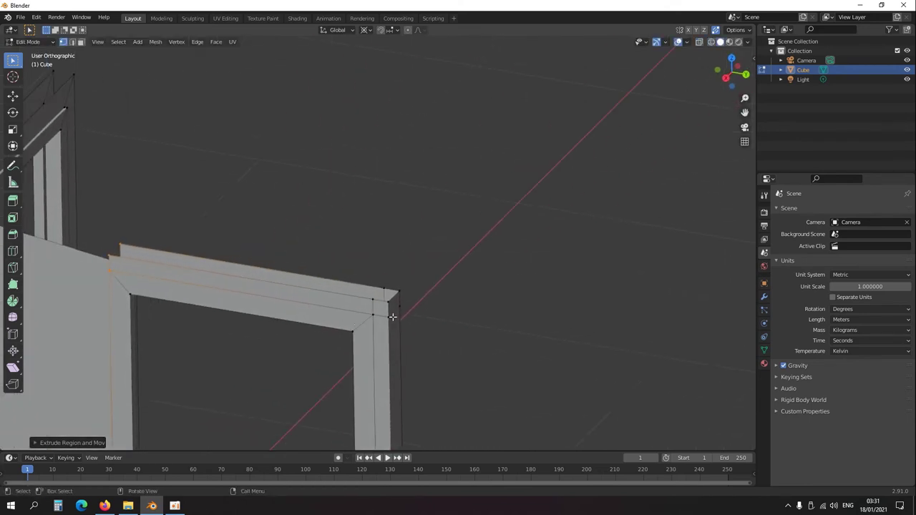
{"action": "left_click", "coordinate": [395, 307]}
{"action": "key", "text": "x"}
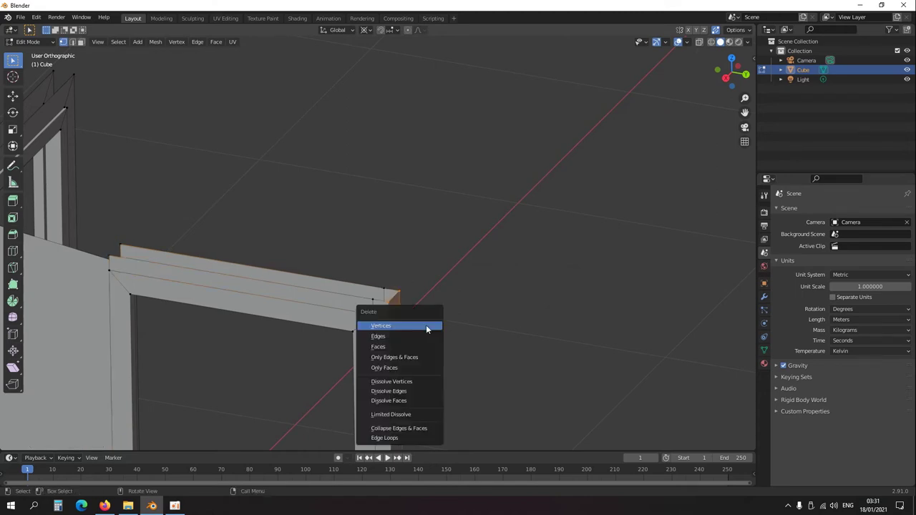
{"action": "left_click", "coordinate": [406, 345]}
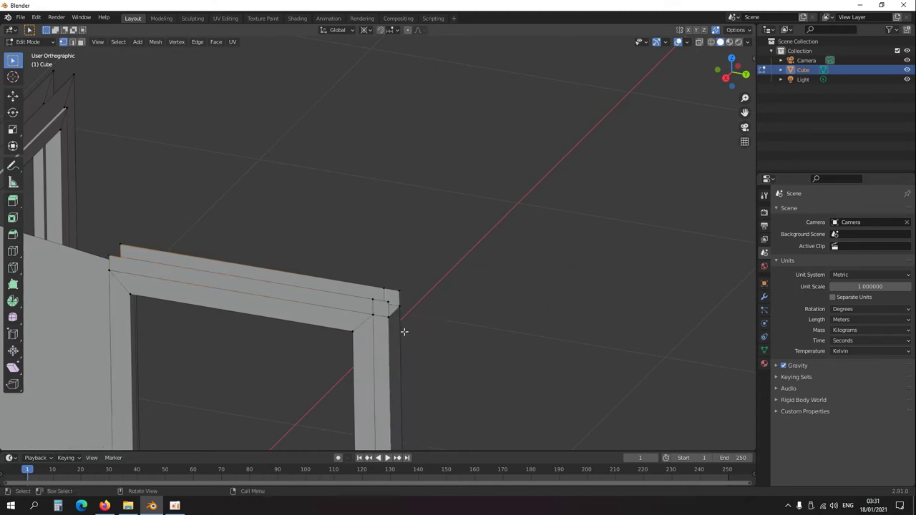
Select the vertices around the open end of the corner block and extrude them 0.6 m along the Y axis
{"action": "left_click_drag", "start_coordinate": [412, 328], "coordinate": [386, 284]}
{"action": "middle_click_drag", "start_coordinate": [425, 372], "coordinate": [607, 317], "text": "alt"}
{"action": "scroll", "coordinate": [607, 317], "scroll_direction": "down", "scroll_amount": 3}
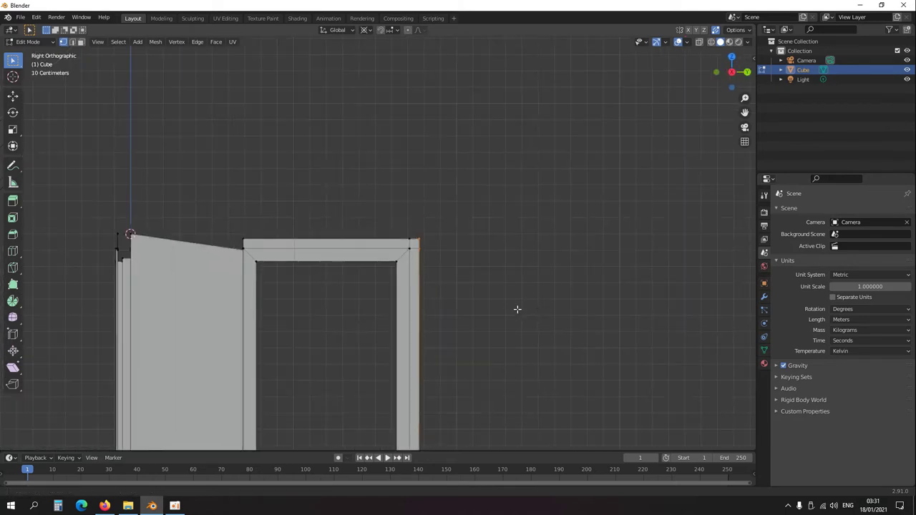
{"action": "middle_click_drag", "start_coordinate": [536, 310], "coordinate": [402, 293], "text": "shift"}
{"action": "key", "text": "e"}
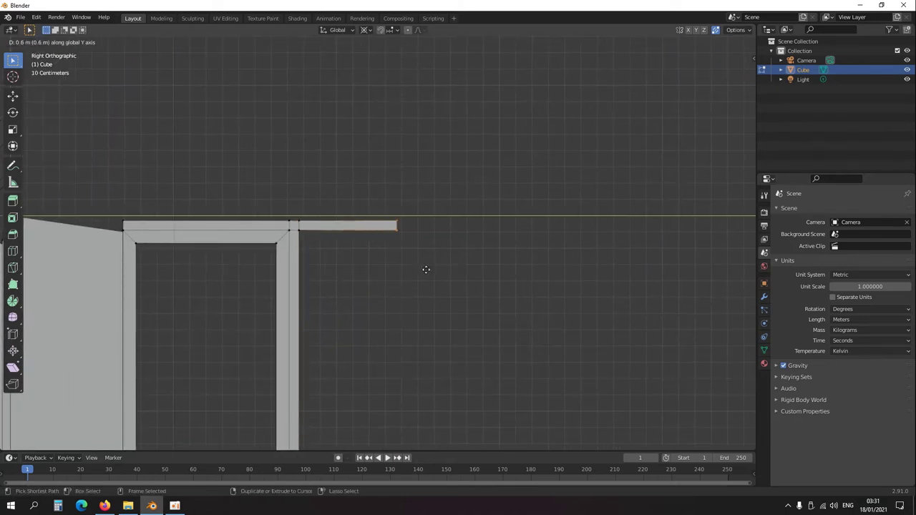
{"action": "left_click", "coordinate": [429, 270]}
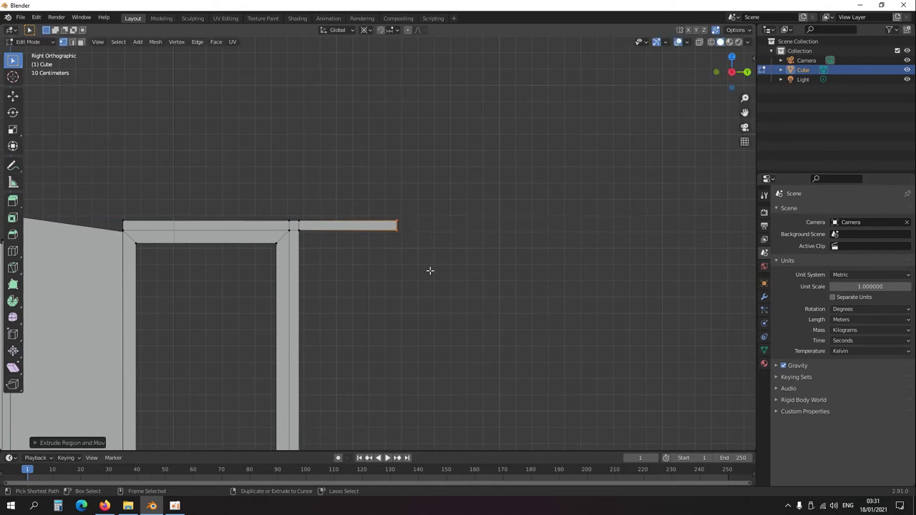
Extrude the end of the lintel extension about another 0.05 m along the Y axis
{"action": "scroll", "coordinate": [401, 298], "scroll_direction": "down", "scroll_amount": 3}
{"action": "scroll", "coordinate": [402, 299], "scroll_direction": "up", "scroll_amount": 6}
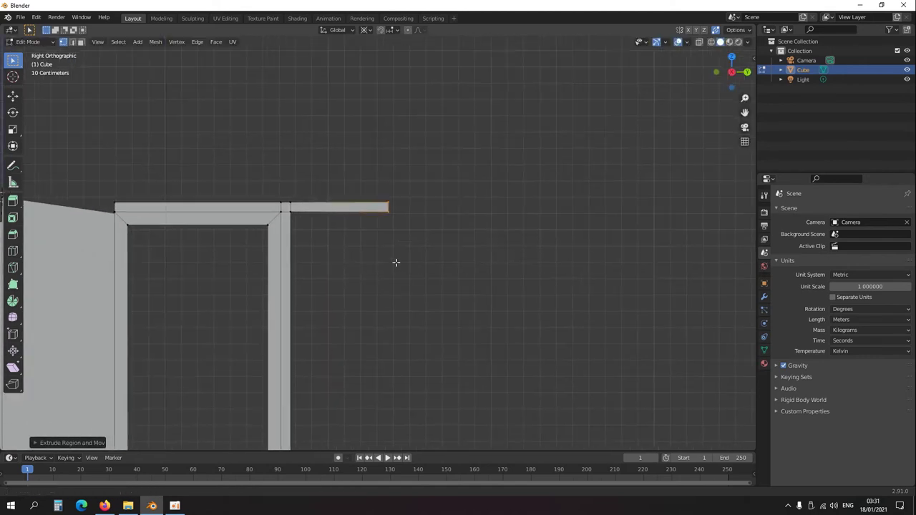
{"action": "scroll", "coordinate": [387, 315], "scroll_direction": "up", "scroll_amount": 3}
{"action": "key", "text": "e"}
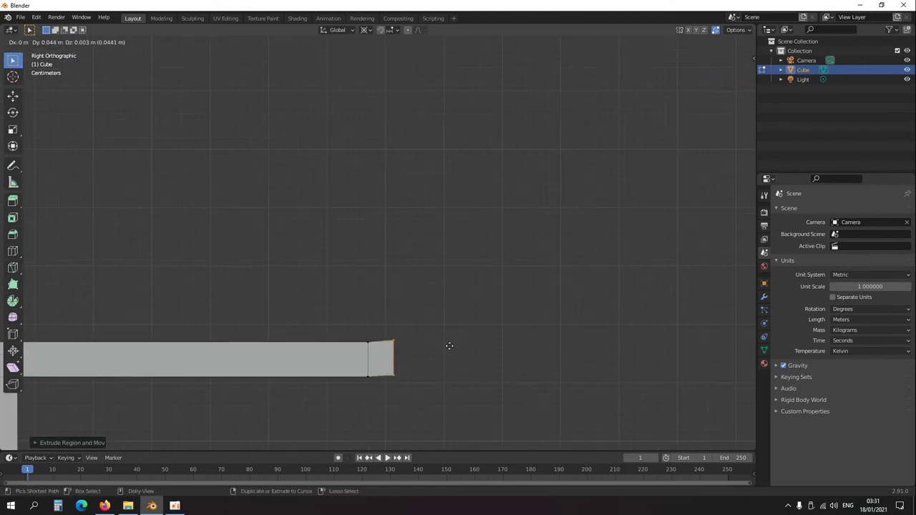
{"action": "key", "text": "ctrl"}
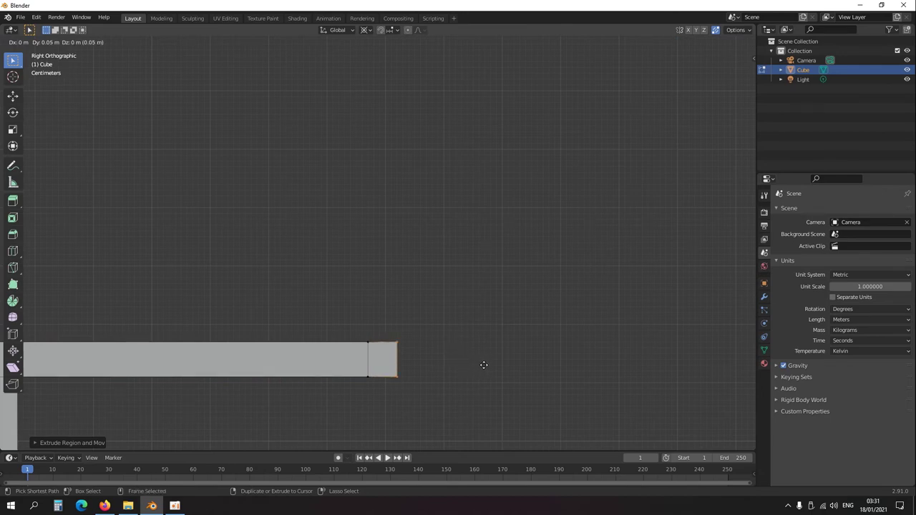
{"action": "left_click", "coordinate": [483, 367]}
Delete the underside face of the lintel extension's short end segment
{"action": "scroll", "coordinate": [469, 387], "scroll_direction": "down", "scroll_amount": 5}
{"action": "key", "text": "shift+z"}
{"action": "left_click_drag", "start_coordinate": [371, 293], "coordinate": [406, 329]}
{"action": "key", "text": "x"}
{"action": "left_click", "coordinate": [408, 343]}
{"action": "left_click_drag", "start_coordinate": [368, 287], "coordinate": [430, 337]}
Move the outer vertices at the far jamb's foot up 0.06 m along the Z axis, angling the bottom edge
{"action": "scroll", "coordinate": [401, 354], "scroll_direction": "down", "scroll_amount": 5}
{"action": "middle_click_drag", "start_coordinate": [362, 377], "coordinate": [399, 211], "text": "shift"}
{"action": "scroll", "coordinate": [367, 323], "scroll_direction": "up", "scroll_amount": 10}
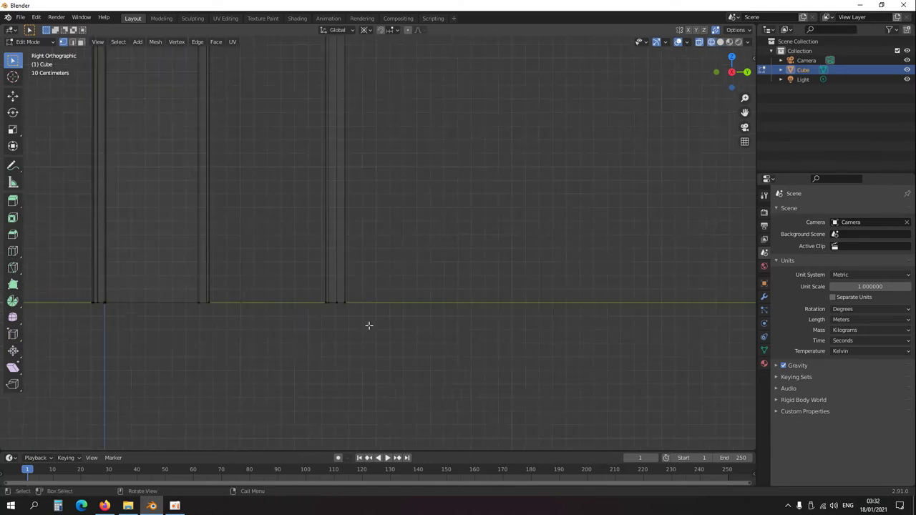
{"action": "scroll", "coordinate": [390, 358], "scroll_direction": "down", "scroll_amount": 4}
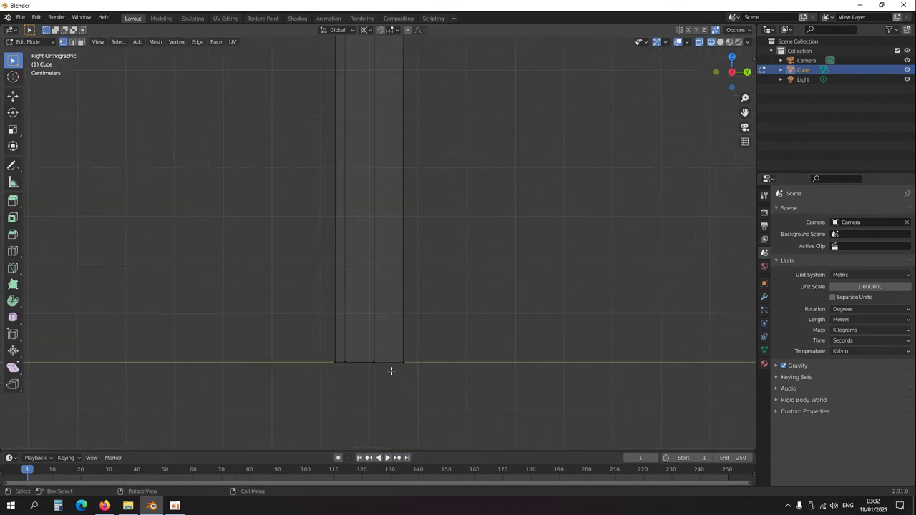
{"action": "left_click_drag", "start_coordinate": [389, 332], "coordinate": [434, 380]}
{"action": "middle_click_drag", "start_coordinate": [429, 369], "coordinate": [422, 331], "text": "shift"}
{"action": "scroll", "coordinate": [416, 342], "scroll_direction": "up", "scroll_amount": 3}
{"action": "key", "text": "g"}
{"action": "key", "text": "z"}
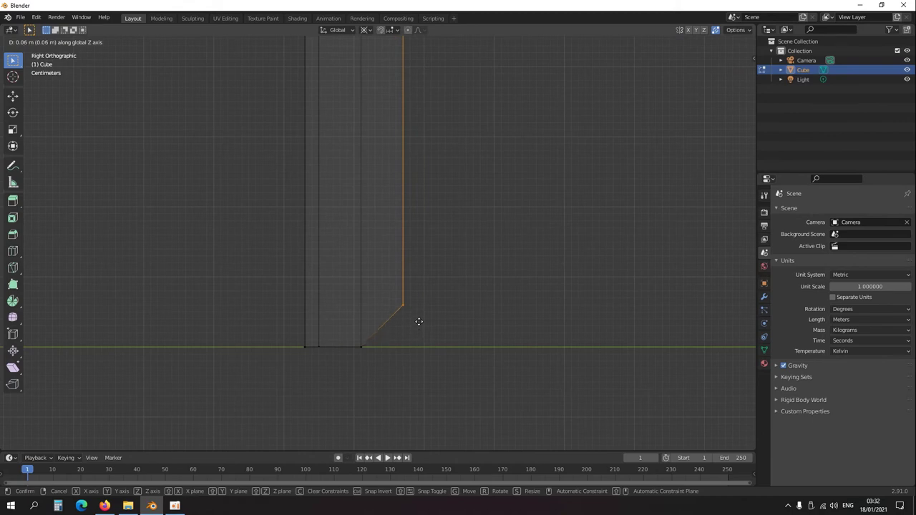
{"action": "left_click", "coordinate": [419, 321]}
Select the lintel extension's long segment and place the 3D cursor at its centre
{"action": "left_click_drag", "start_coordinate": [386, 358], "coordinate": [351, 336], "text": "shift"}
{"action": "scroll", "coordinate": [400, 358], "scroll_direction": "down", "scroll_amount": 11}
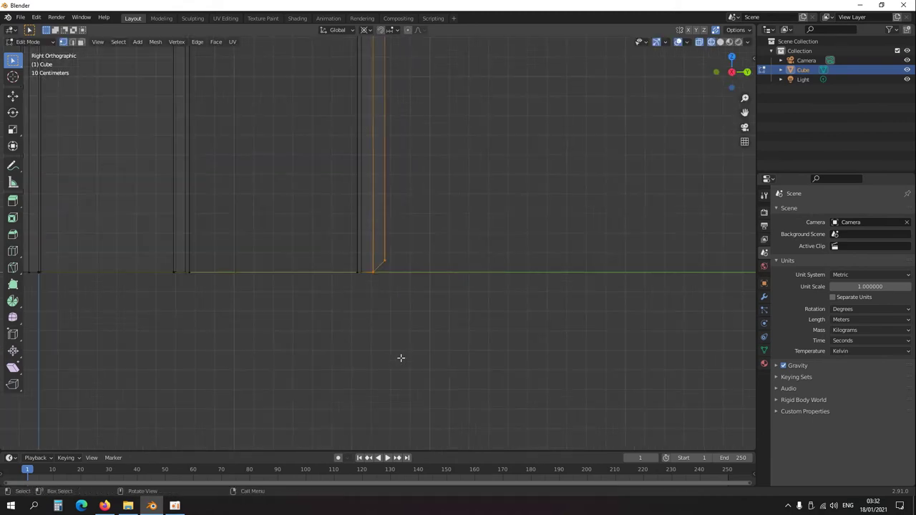
{"action": "middle_click_drag", "start_coordinate": [422, 240], "coordinate": [393, 344], "text": "shift"}
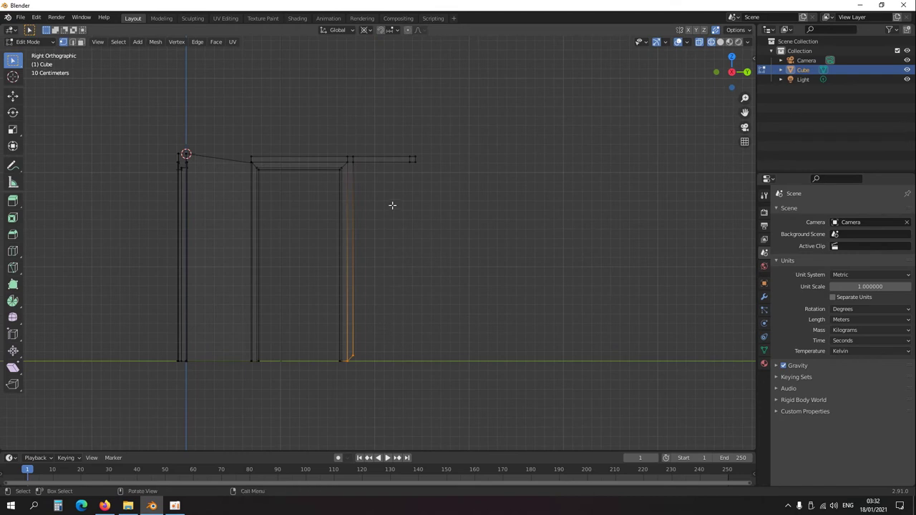
{"action": "left_click_drag", "start_coordinate": [401, 171], "coordinate": [415, 172]}
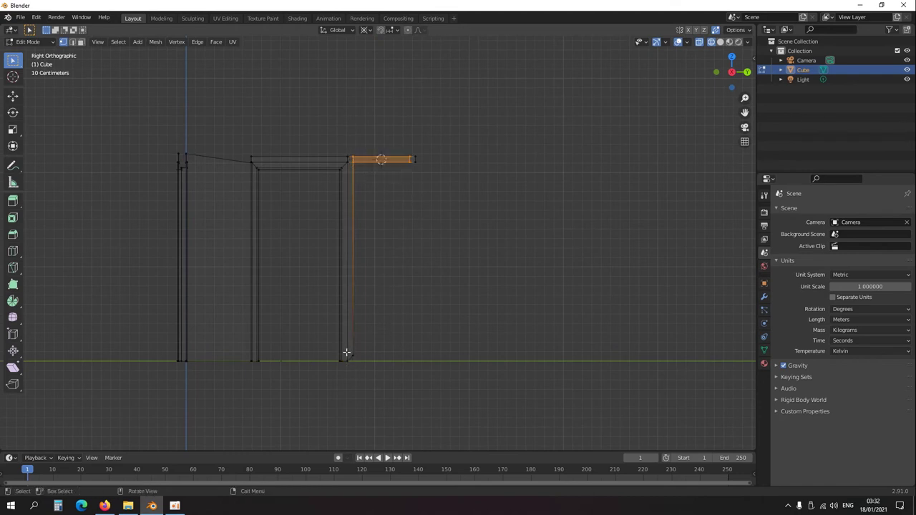
Extrude the far jamb's angled foot vertices and mirror them across the 3D cursor by scaling -1 along Y
{"action": "left_click", "coordinate": [346, 353]}
{"action": "middle_click_drag", "start_coordinate": [363, 368], "coordinate": [370, 329], "text": "shift"}
{"action": "key", "text": "g"}
{"action": "key", "text": "s"}
{"action": "key", "text": "y"}
{"action": "key", "text": "minus"}
{"action": "key", "text": "1"}
{"action": "key", "text": "Return"}
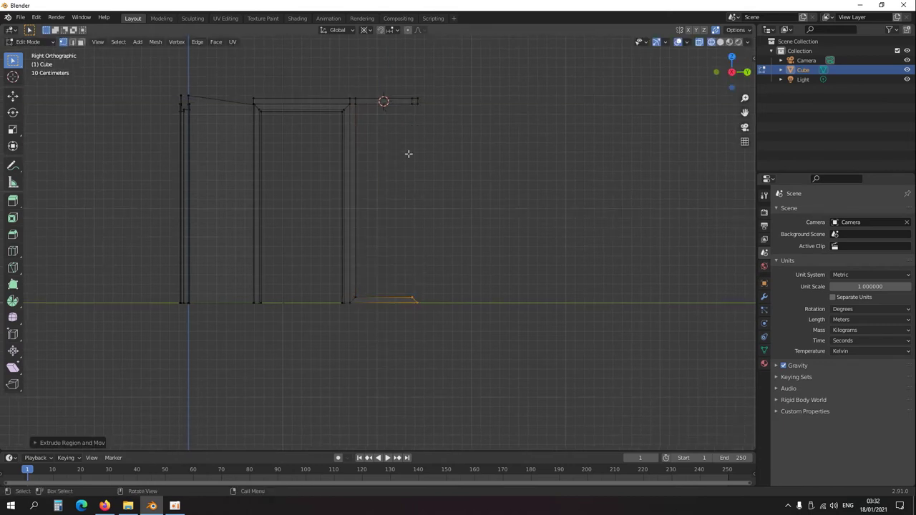
Extrude the lower vertices at the lintel extension's far end down along Z, level with the bottom rail's upper edge
{"action": "left_click", "coordinate": [422, 108]}
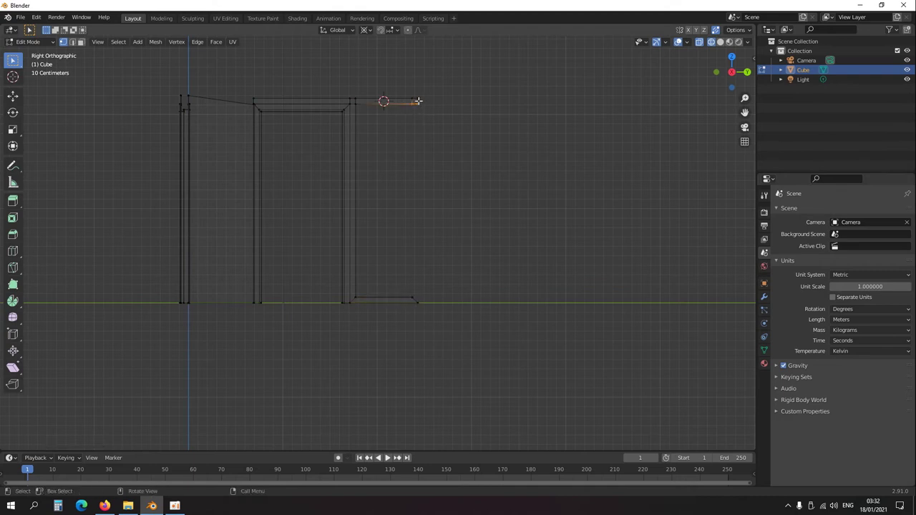
{"action": "key", "text": "e"}
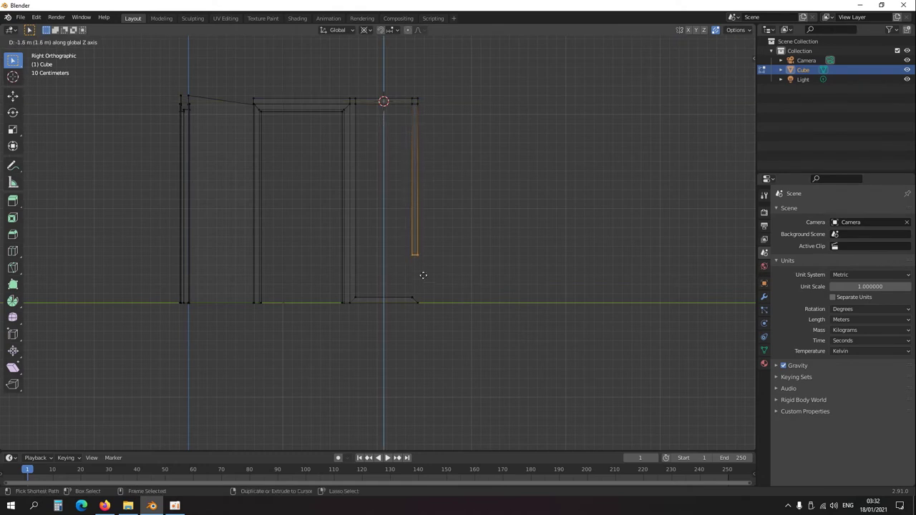
{"action": "left_click", "coordinate": [423, 298]}
{"action": "scroll", "coordinate": [423, 297], "scroll_direction": "up", "scroll_amount": 6}
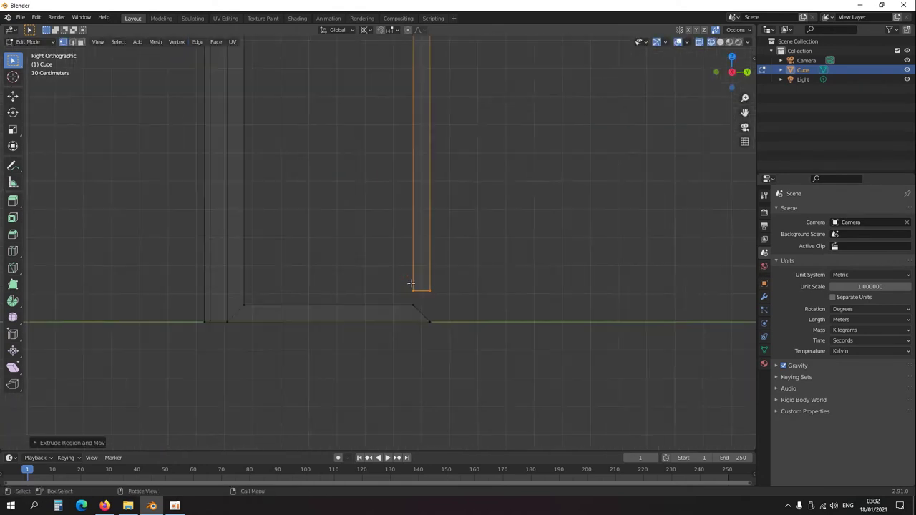
{"action": "key", "text": "g"}
{"action": "key", "text": "z"}
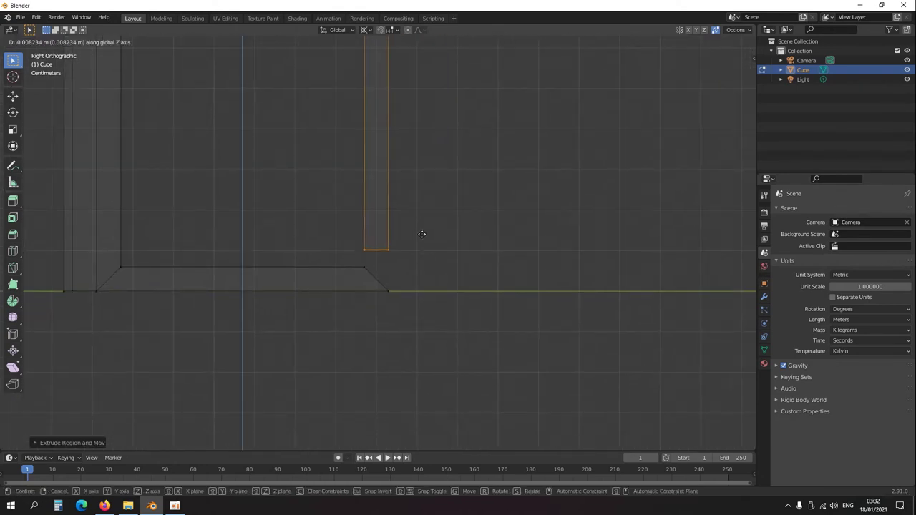
{"action": "left_click", "coordinate": [423, 241]}
Fill the triangular gaps between the new end post's foot and the bottom rail's angled end on both wall faces
{"action": "middle_click_drag", "start_coordinate": [422, 241], "coordinate": [371, 336]}
{"action": "left_click", "coordinate": [381, 342]}
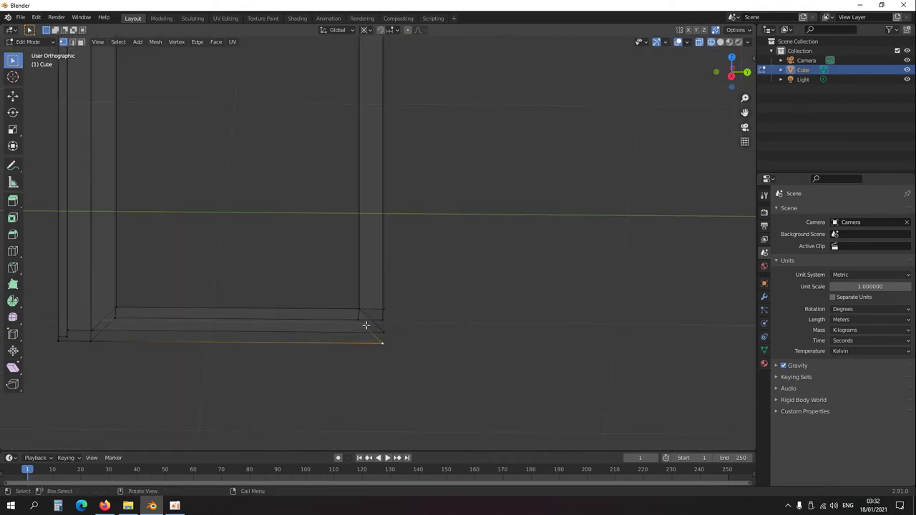
{"action": "left_click", "coordinate": [383, 325], "text": "shift"}
{"action": "left_click", "coordinate": [360, 320], "text": "shift"}
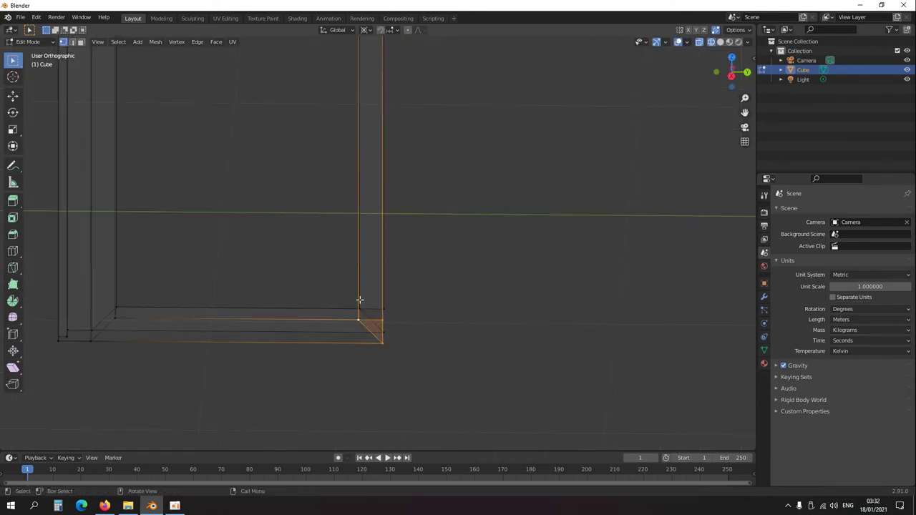
{"action": "left_click", "coordinate": [362, 310]}
{"action": "left_click_drag", "start_coordinate": [368, 300], "coordinate": [398, 312]}
{"action": "left_click", "coordinate": [383, 331], "text": "shift"}
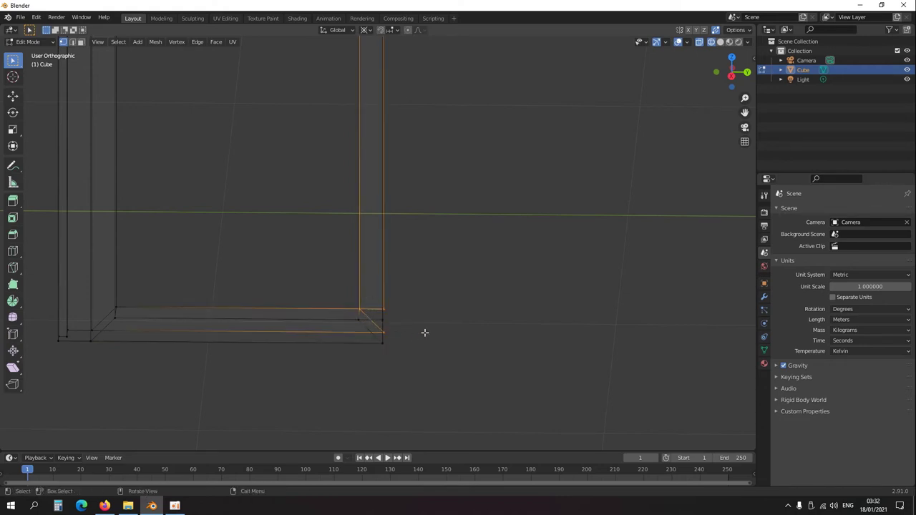
{"action": "key", "text": "f"}
{"action": "scroll", "coordinate": [425, 332], "scroll_direction": "down", "scroll_amount": 4}
{"action": "key", "text": "shift+z"}
{"action": "scroll", "coordinate": [403, 319], "scroll_direction": "up", "scroll_amount": 5}
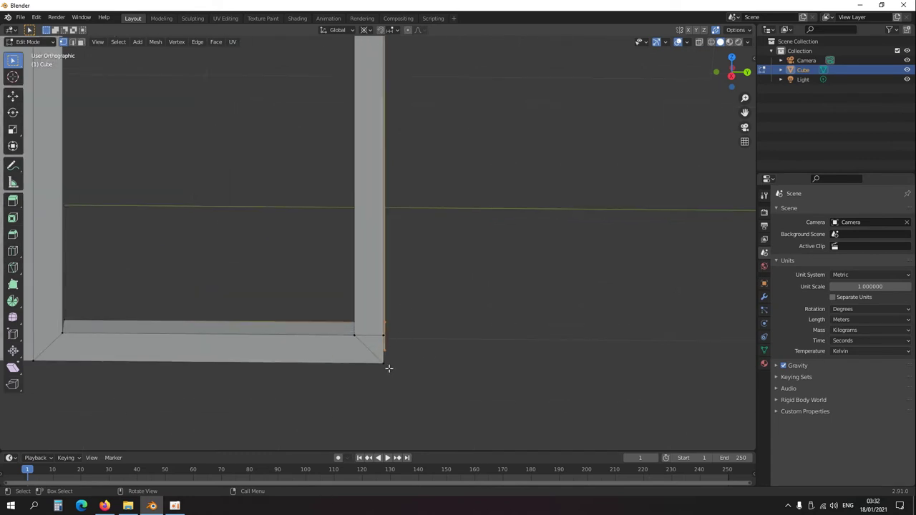
{"action": "key", "text": "alt+z"}
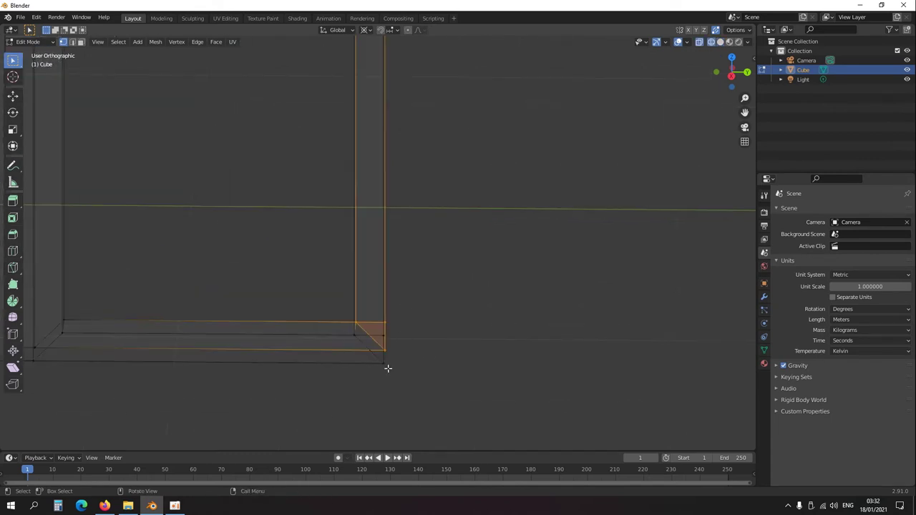
Move the bottom rail's lower end vertices inward along Y, in line with the end post's inner edge
{"action": "left_click_drag", "start_coordinate": [376, 346], "coordinate": [400, 375]}
{"action": "key", "text": "KP_1"}
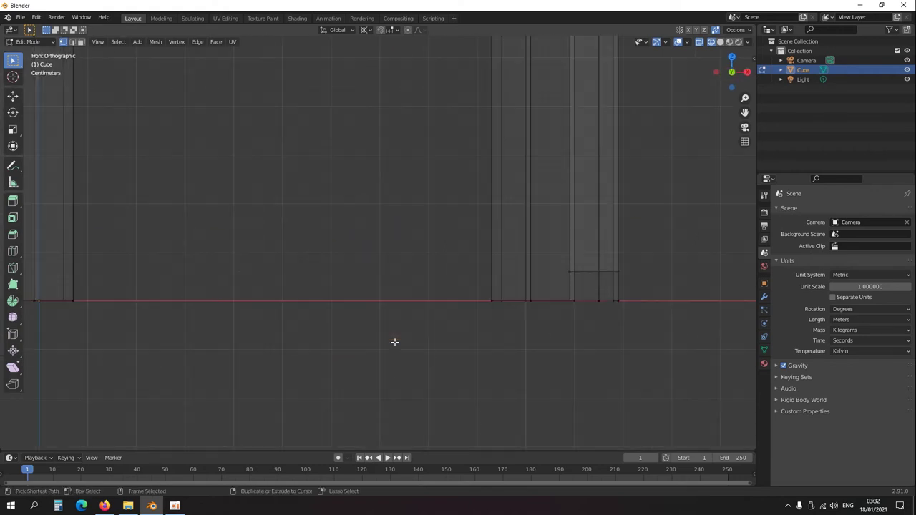
{"action": "key", "text": "KP_3"}
{"action": "middle_click_drag", "start_coordinate": [396, 248], "coordinate": [434, 321], "text": "shift"}
{"action": "scroll", "coordinate": [435, 321], "scroll_direction": "down", "scroll_amount": 2}
{"action": "key", "text": "g"}
{"action": "key", "text": "y"}
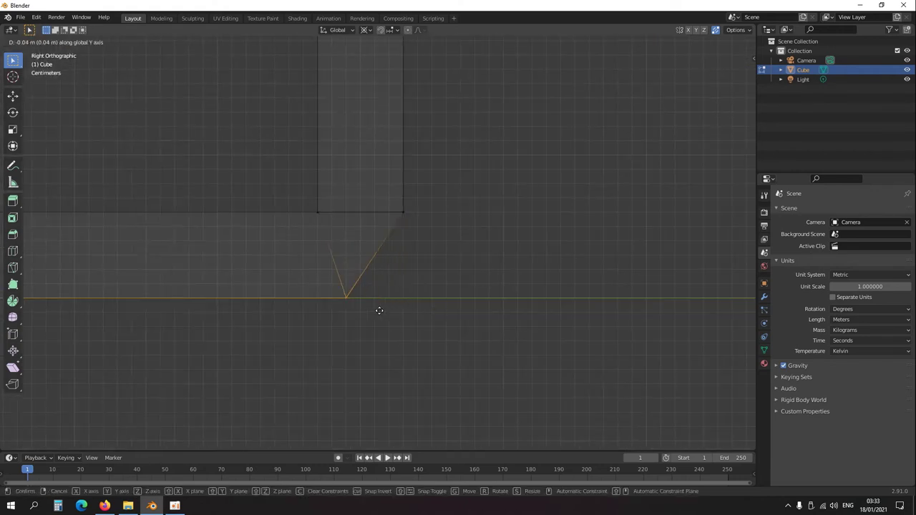
{"action": "left_click", "coordinate": [353, 311]}
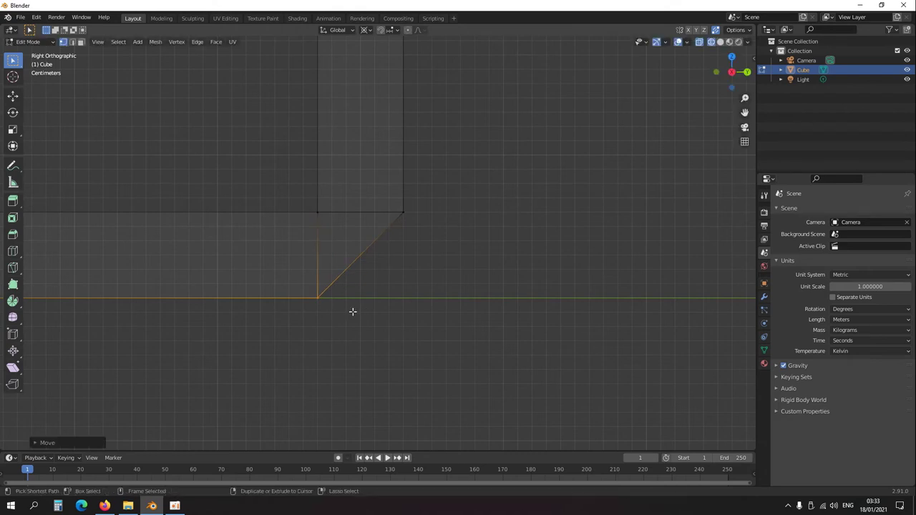
Delete the edges at the bottom rail's angled corner and extrude the end post's foot vertices down to the floor line
{"action": "left_click", "coordinate": [398, 209], "text": "shift"}
{"action": "key", "text": "x"}
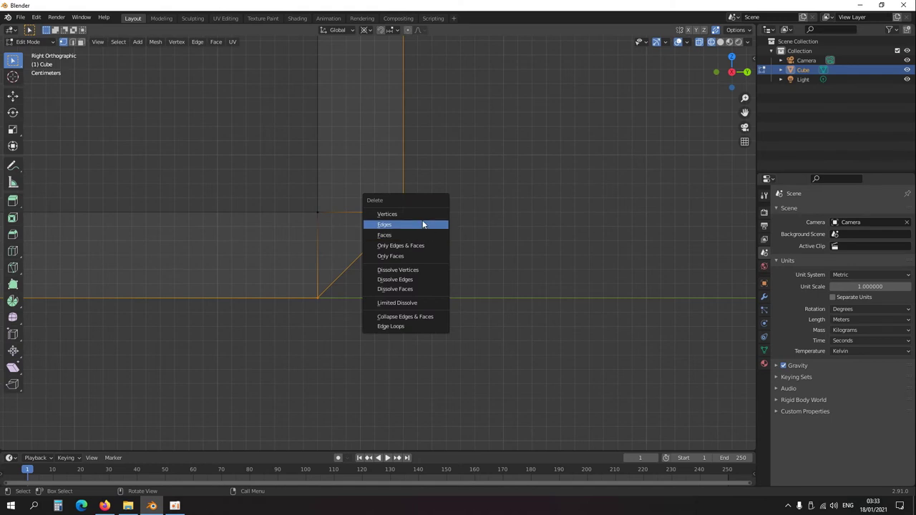
{"action": "left_click", "coordinate": [423, 223]}
{"action": "left_click_drag", "start_coordinate": [418, 222], "coordinate": [309, 198]}
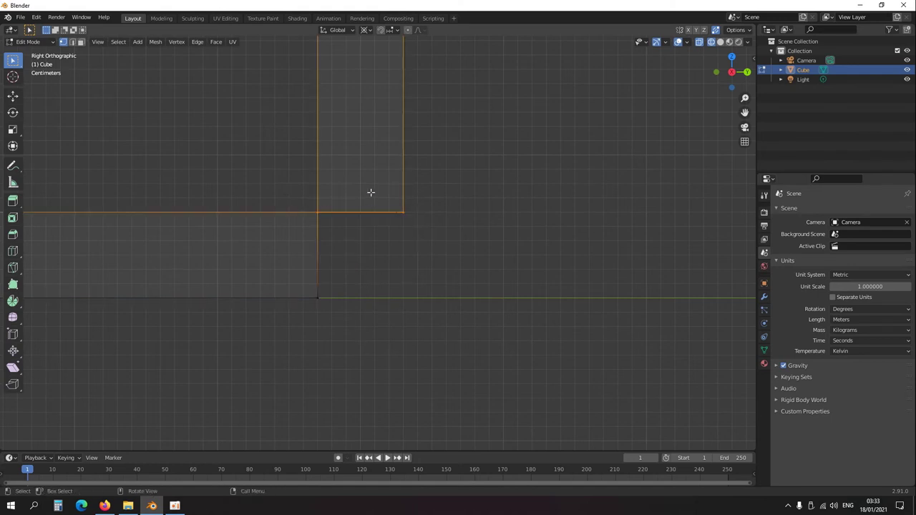
{"action": "key", "text": "e"}
{"action": "left_click", "coordinate": [369, 274]}
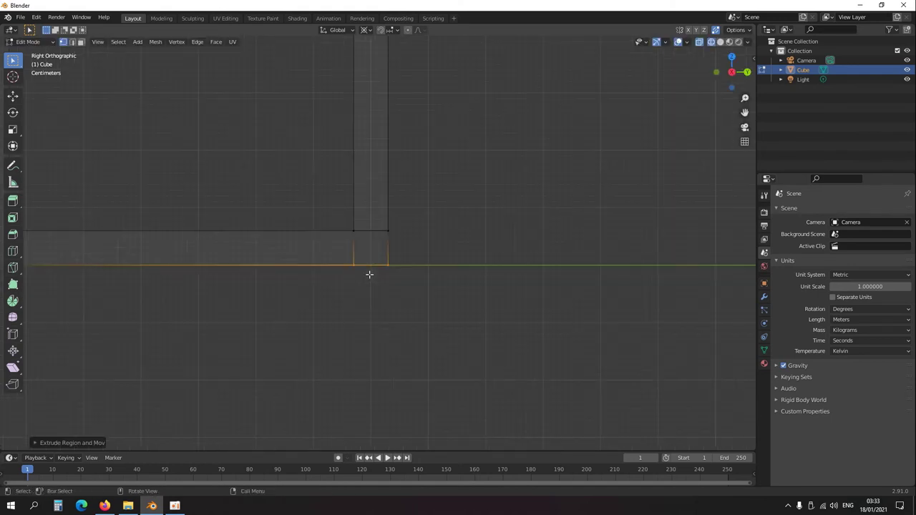
Move the upper vertices at the door lintel's near end inward along Y, above the inner edge of the frame's top corner
{"action": "key", "text": "alt+z"}
{"action": "scroll", "coordinate": [387, 245], "scroll_direction": "down", "scroll_amount": 4}
{"action": "middle_click_drag", "start_coordinate": [384, 219], "coordinate": [352, 274]}
{"action": "scroll", "coordinate": [353, 273], "scroll_direction": "down", "scroll_amount": 4}
{"action": "scroll", "coordinate": [354, 273], "scroll_direction": "down", "scroll_amount": 1}
{"action": "middle_click_drag", "start_coordinate": [361, 126], "coordinate": [360, 273], "text": "shift"}
{"action": "scroll", "coordinate": [339, 277], "scroll_direction": "up", "scroll_amount": 3}
{"action": "middle_click_drag", "start_coordinate": [345, 213], "coordinate": [229, 220], "text": "shift"}
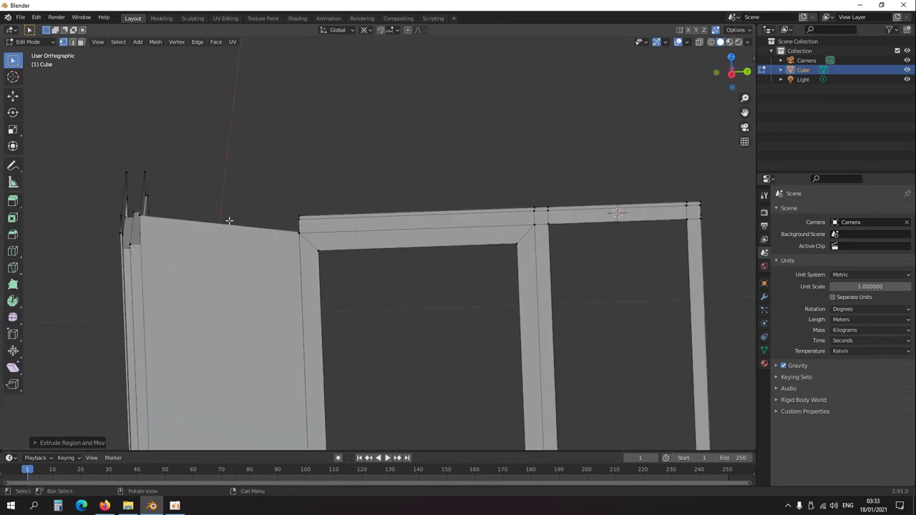
{"action": "left_click_drag", "start_coordinate": [310, 223], "coordinate": [280, 201]}
{"action": "middle_click_drag", "start_coordinate": [401, 222], "coordinate": [475, 256], "text": "alt"}
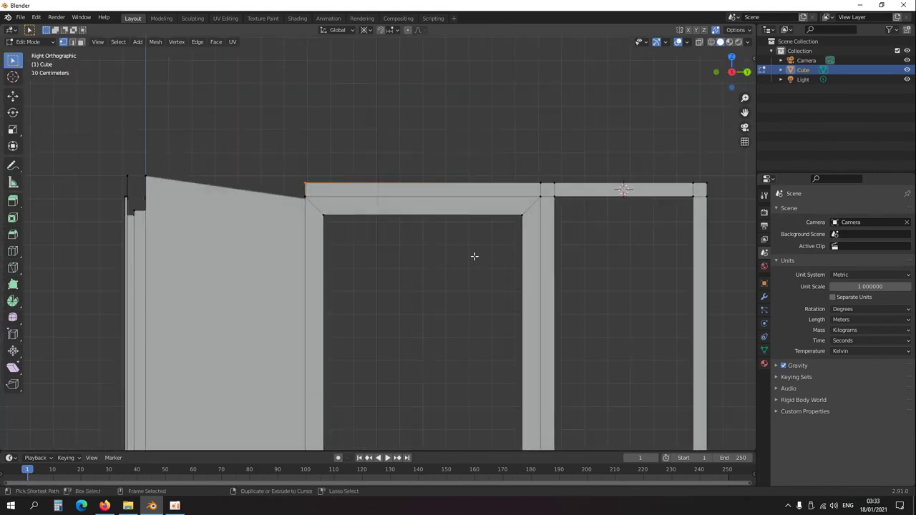
{"action": "key", "text": "alt+z"}
{"action": "scroll", "coordinate": [394, 289], "scroll_direction": "up", "scroll_amount": 5}
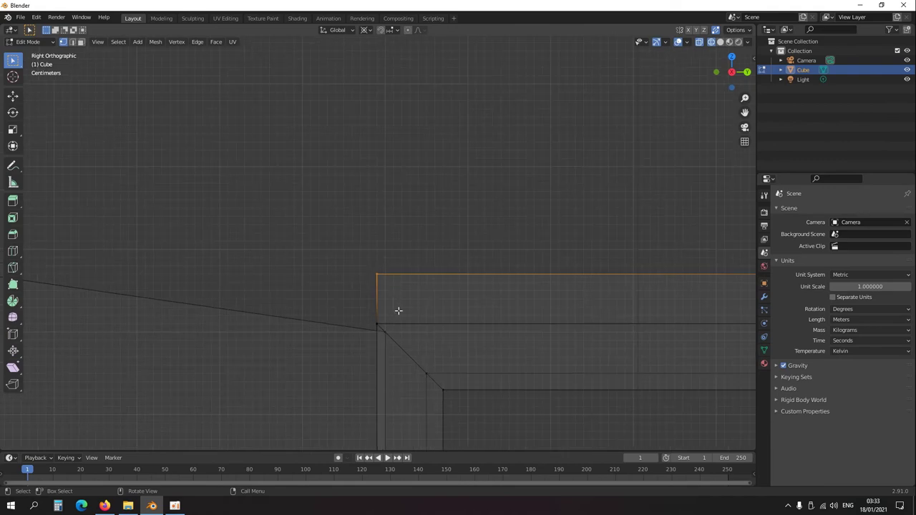
{"action": "middle_click_drag", "start_coordinate": [372, 307], "coordinate": [368, 299], "text": "shift"}
{"action": "key", "text": "g"}
{"action": "key", "text": "y"}
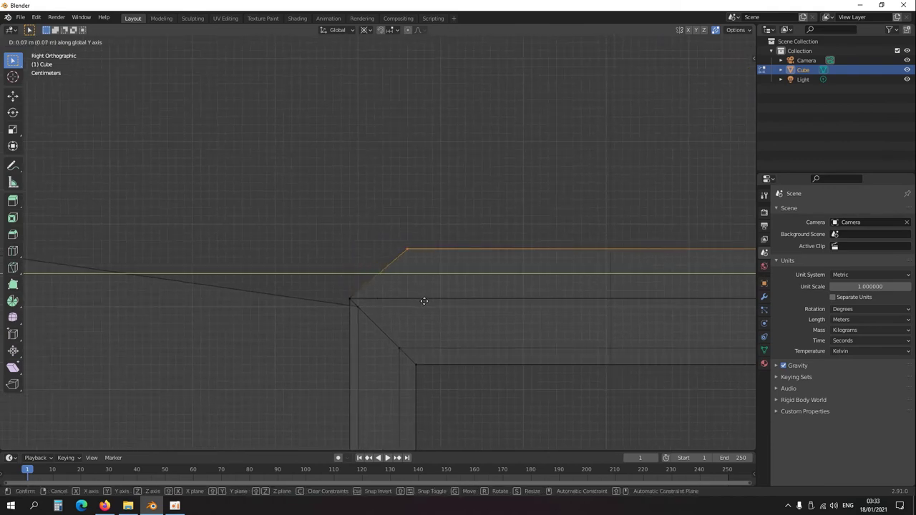
{"action": "left_click", "coordinate": [351, 305]}
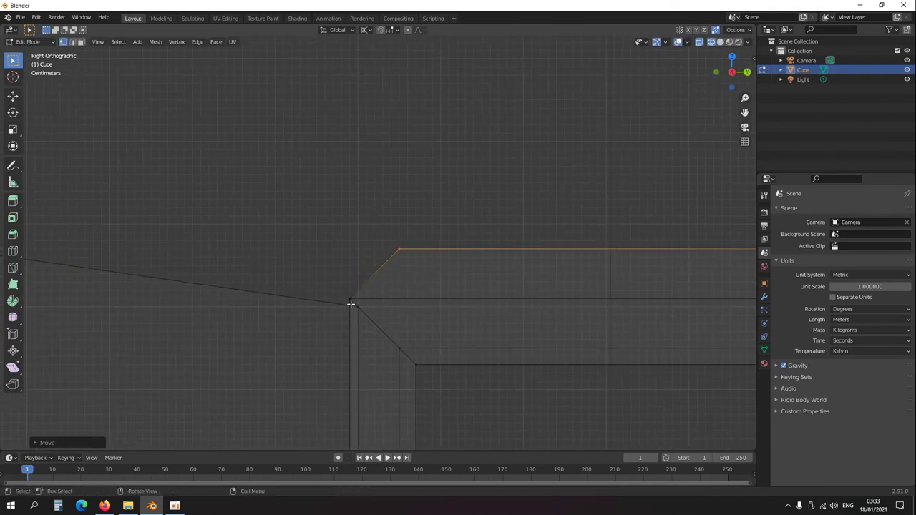
Place the 3D cursor at the door frame's outer top corner and extrude the corner vertices up to the lintel's upper edge
{"action": "key", "text": "alt+a"}
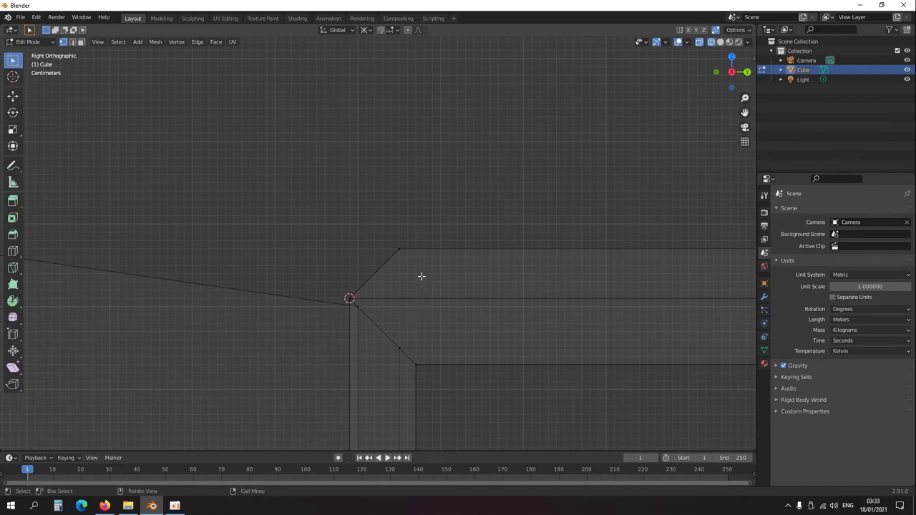
{"action": "left_click_drag", "start_coordinate": [418, 302], "coordinate": [328, 234]}
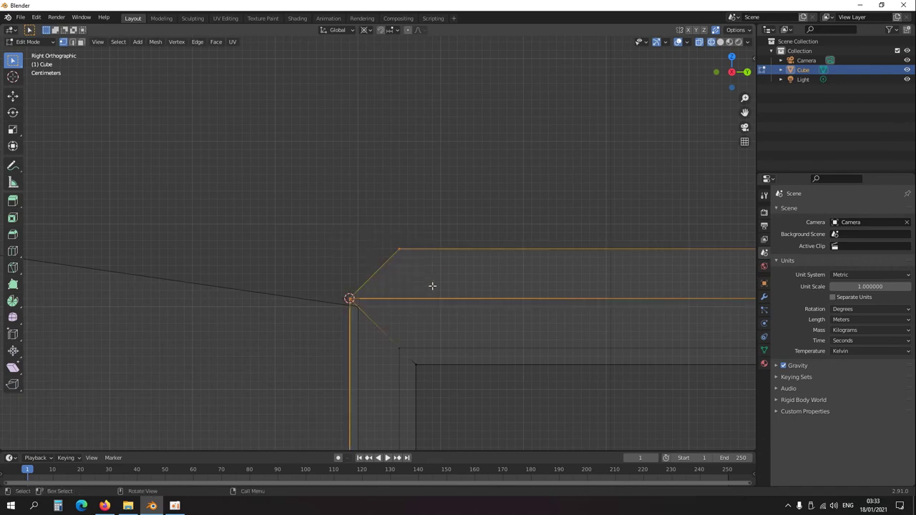
{"action": "key", "text": "e"}
{"action": "left_click", "coordinate": [352, 287]}
Extrude the top vertices above the near door jamb 0.4 m up along Z and place the 3D cursor at their centre
{"action": "left_click_drag", "start_coordinate": [407, 259], "coordinate": [296, 235]}
{"action": "scroll", "coordinate": [350, 260], "scroll_direction": "down", "scroll_amount": 5}
{"action": "middle_click_drag", "start_coordinate": [512, 305], "coordinate": [416, 323], "text": "shift"}
{"action": "scroll", "coordinate": [417, 323], "scroll_direction": "down", "scroll_amount": 5}
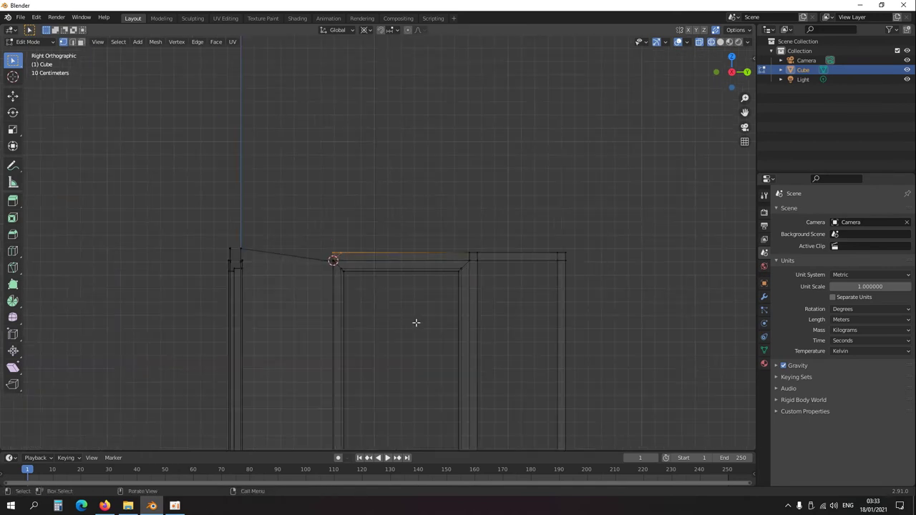
{"action": "key", "text": "e"}
{"action": "key", "text": "z"}
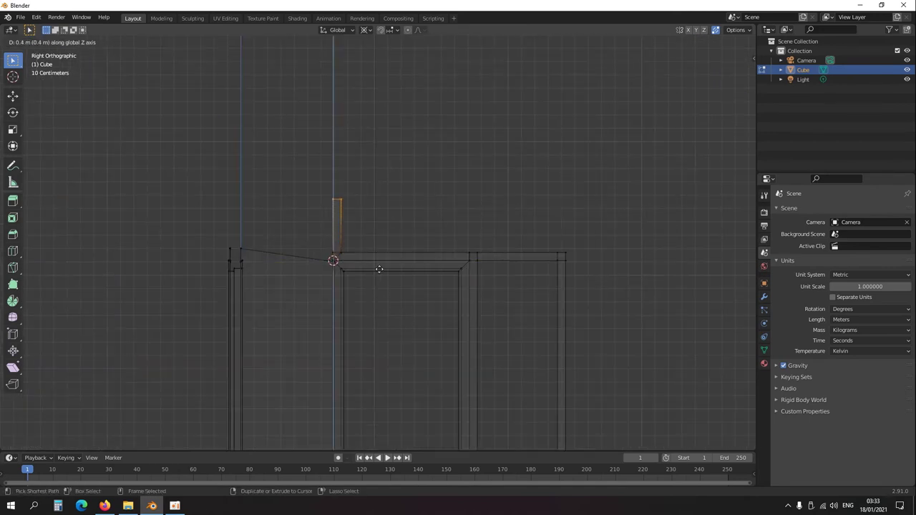
{"action": "left_click", "coordinate": [379, 269]}
{"action": "key", "text": "shift+s"}
{"action": "key", "text": "2"}
Raise the top vertices above the middle and end posts along Z to the 3D cursor's height, scaling to 0 along Z
{"action": "middle_click_drag", "start_coordinate": [506, 288], "coordinate": [403, 294], "text": "shift"}
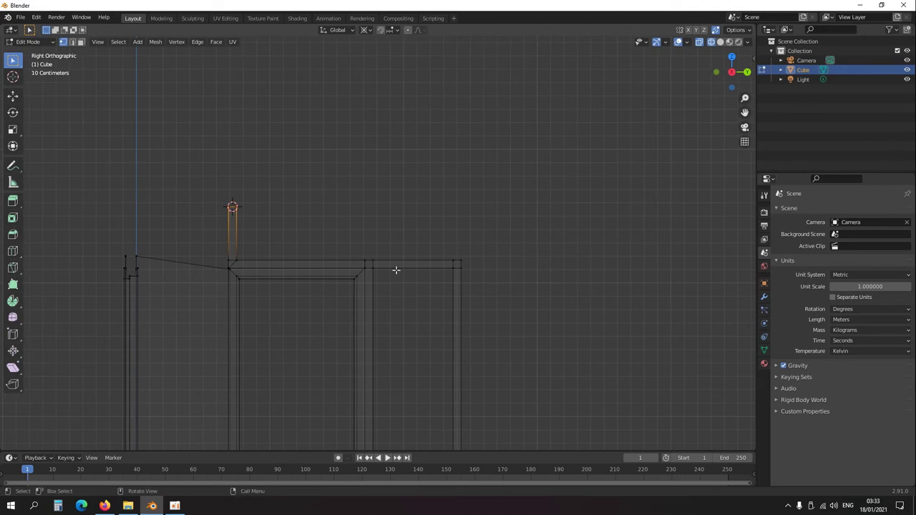
{"action": "left_click_drag", "start_coordinate": [388, 264], "coordinate": [353, 252]}
{"action": "key", "text": "e"}
{"action": "key", "text": "z"}
{"action": "left_click", "coordinate": [394, 272]}
{"action": "left_click_drag", "start_coordinate": [478, 264], "coordinate": [441, 249]}
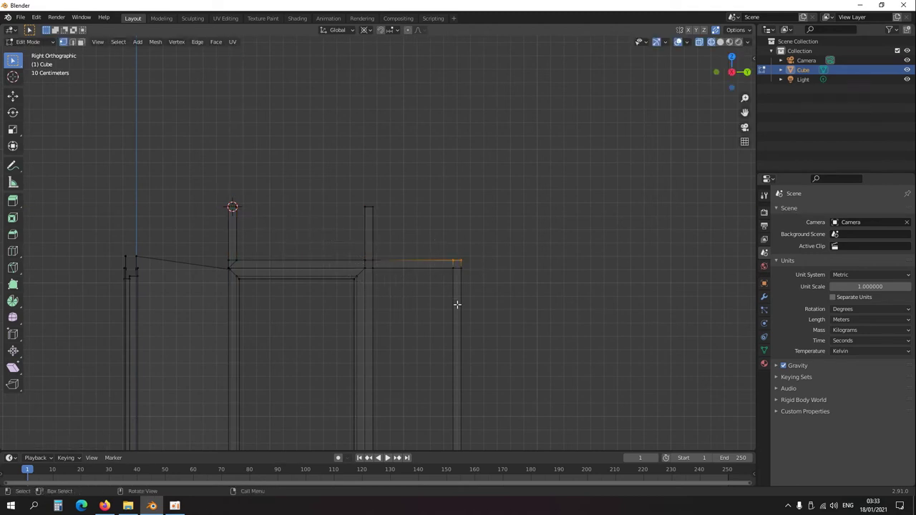
{"action": "key", "text": "s"}
{"action": "key", "text": "z"}
{"action": "key", "text": "0"}
{"action": "key", "text": "Return"}
{"action": "scroll", "coordinate": [472, 343], "scroll_direction": "down", "scroll_amount": 4}
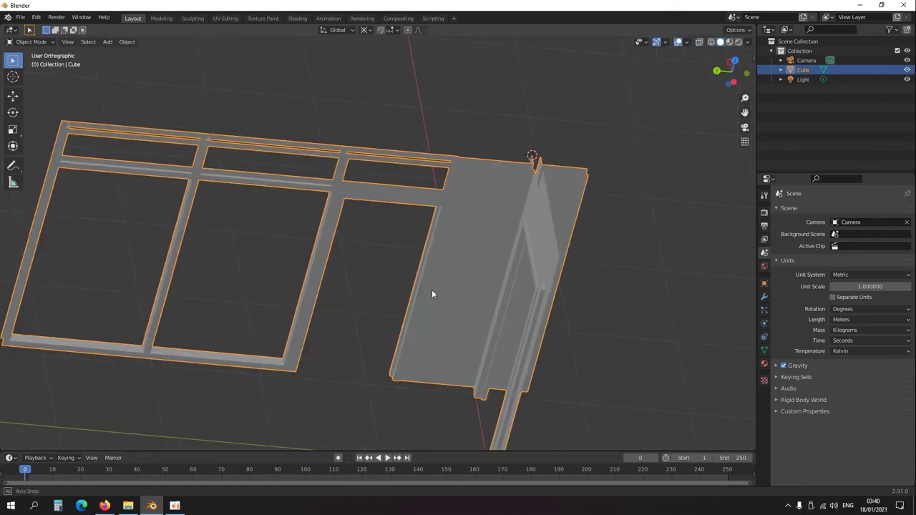
Examine the row of transom openings above the door and windows in Edit Mode
{"action": "left_click", "coordinate": [353, 253]}
{"action": "middle_click_drag", "start_coordinate": [352, 247], "coordinate": [429, 281], "text": "shift"}
{"action": "scroll", "coordinate": [421, 279], "scroll_direction": "up", "scroll_amount": 5}
{"action": "middle_click_drag", "start_coordinate": [436, 241], "coordinate": [404, 325], "text": "shift"}
{"action": "scroll", "coordinate": [428, 321], "scroll_direction": "up", "scroll_amount": 3}
{"action": "left_click", "coordinate": [500, 317]}
{"action": "scroll", "coordinate": [475, 318], "scroll_direction": "down", "scroll_amount": 3}
{"action": "middle_click_drag", "start_coordinate": [476, 310], "coordinate": [265, 245]}
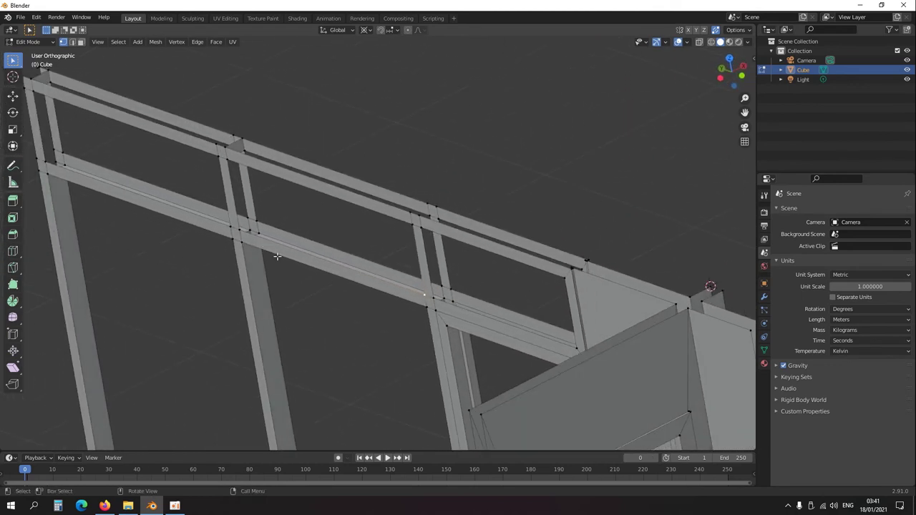
{"action": "scroll", "coordinate": [284, 266], "scroll_direction": "down", "scroll_amount": 4}
{"action": "middle_click_drag", "start_coordinate": [346, 343], "coordinate": [339, 313], "text": "shift"}
Select the inner edges of all three transom openings above the door and windows, using edge select mode
{"action": "key", "text": "KP_3"}
{"action": "middle_click_drag", "start_coordinate": [465, 266], "coordinate": [448, 307], "text": "shift"}
{"action": "key", "text": "shift+z"}
{"action": "middle_click_drag", "start_coordinate": [334, 288], "coordinate": [389, 285], "text": "shift"}
{"action": "left_click_drag", "start_coordinate": [385, 282], "coordinate": [274, 236]}
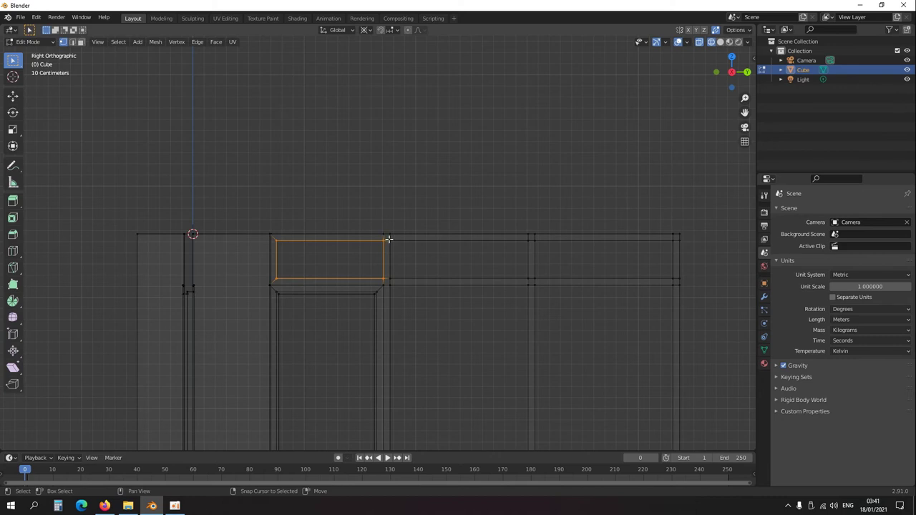
{"action": "left_click_drag", "start_coordinate": [532, 237], "coordinate": [674, 281], "text": "shift"}
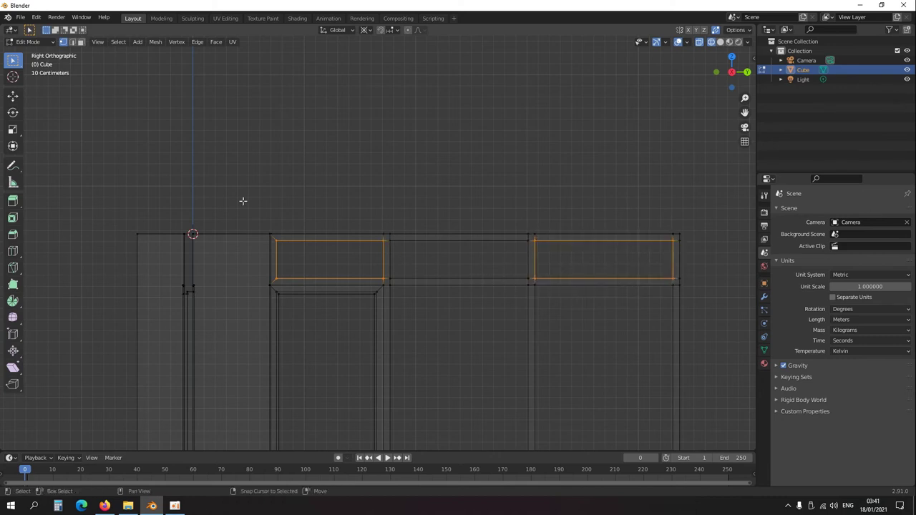
{"action": "left_click", "coordinate": [72, 41]}
{"action": "left_click_drag", "start_coordinate": [388, 237], "coordinate": [528, 281], "text": "shift"}
{"action": "key", "text": "KP_7"}
{"action": "scroll", "coordinate": [393, 311], "scroll_direction": "down", "scroll_amount": 5}
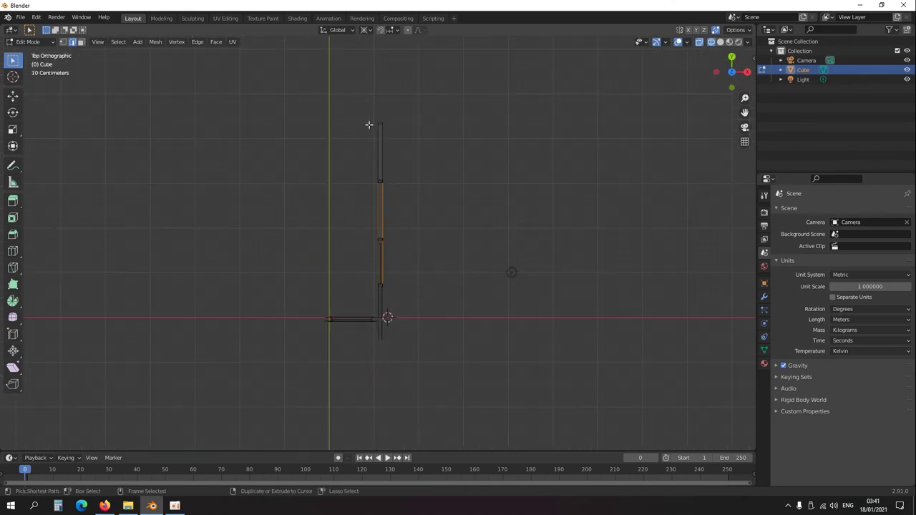
{"action": "mouse_move", "coordinate": [378, 111]}
{"action": "left_mouse_down", "text": "ctrl"}
{"action": "mouse_move", "coordinate": [440, 312]}
{"action": "mouse_move", "coordinate": [401, 282]}
{"action": "mouse_move", "coordinate": [382, 111]}
{"action": "left_mouse_up", "text": "ctrl"}
{"action": "key", "text": "ctrl+z"}
Restrict the selection to the transom opening edges on one wall face, dropping the edges across the wall's thickness
{"action": "middle_click_drag", "start_coordinate": [382, 110], "coordinate": [367, 264]}
{"action": "key", "text": "shift+z"}
{"action": "scroll", "coordinate": [368, 268], "scroll_direction": "down", "scroll_amount": 5}
{"action": "middle_click_drag", "start_coordinate": [362, 299], "coordinate": [375, 279]}
{"action": "scroll", "coordinate": [377, 275], "scroll_direction": "up", "scroll_amount": 4}
{"action": "middle_click_drag", "start_coordinate": [404, 214], "coordinate": [409, 262], "text": "shift"}
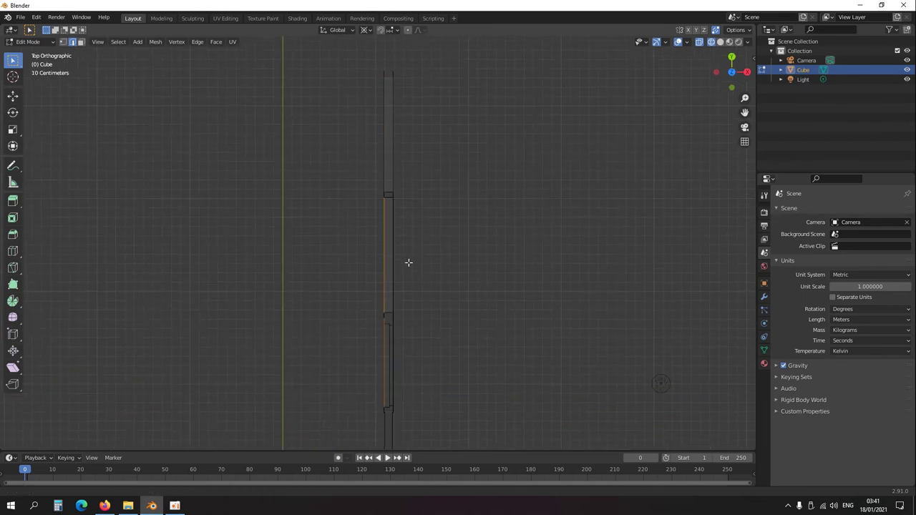
{"action": "left_click_drag", "start_coordinate": [387, 63], "coordinate": [389, 405]}
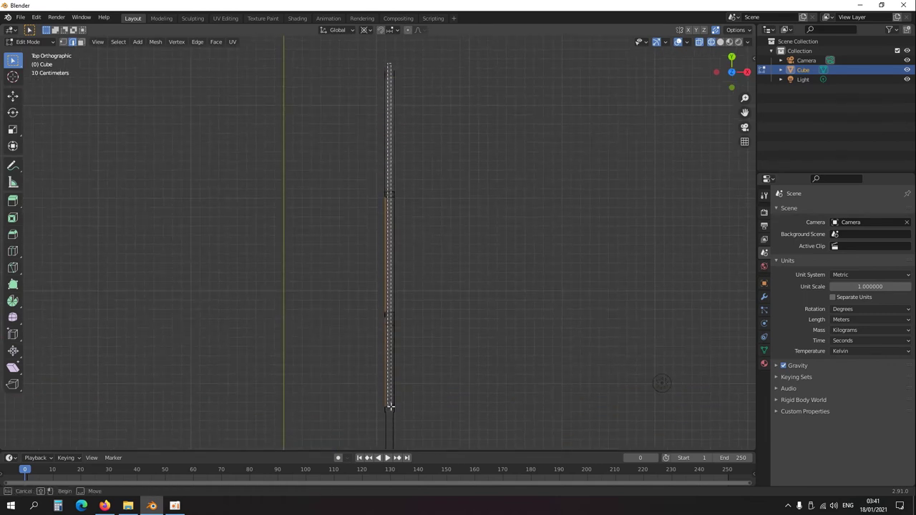
{"action": "middle_click_drag", "start_coordinate": [393, 415], "coordinate": [299, 220]}
Extrude the selected transom opening edges along X across the wall's thickness to the opposite face
{"action": "key", "text": "KP_7"}
{"action": "scroll", "coordinate": [380, 327], "scroll_direction": "up", "scroll_amount": 9}
{"action": "middle_click_drag", "start_coordinate": [412, 331], "coordinate": [350, 302], "text": "shift"}
{"action": "key", "text": "e"}
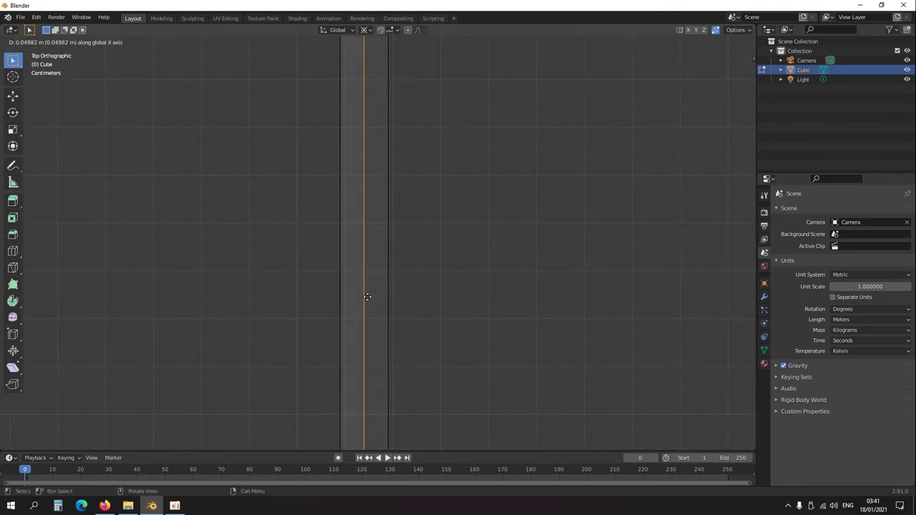
{"action": "left_click", "coordinate": [388, 301]}
{"action": "scroll", "coordinate": [390, 379], "scroll_direction": "down", "scroll_amount": 5}
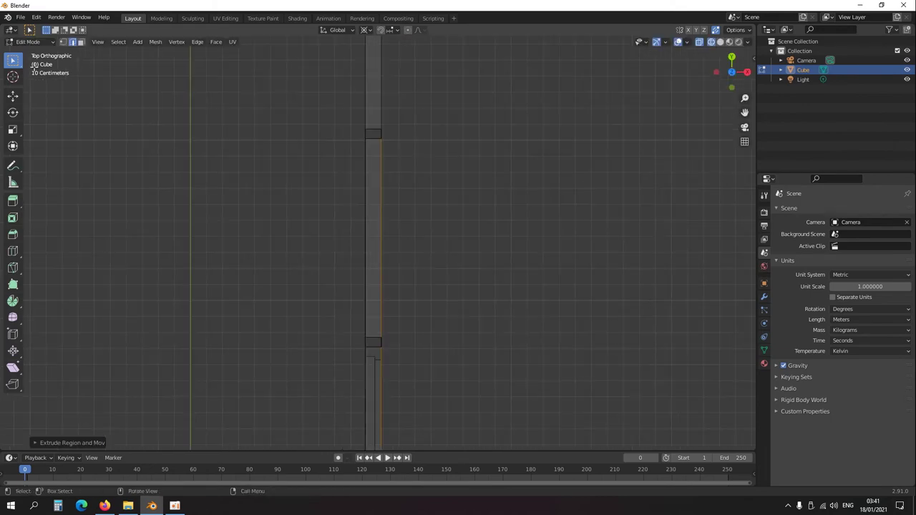
In vertex select mode, select the plain wall surfaces around the corner by growing the selection outward from the top corner vertices
{"action": "left_click", "coordinate": [63, 42], "text": "shift"}
{"action": "middle_click_drag", "start_coordinate": [308, 370], "coordinate": [462, 286]}
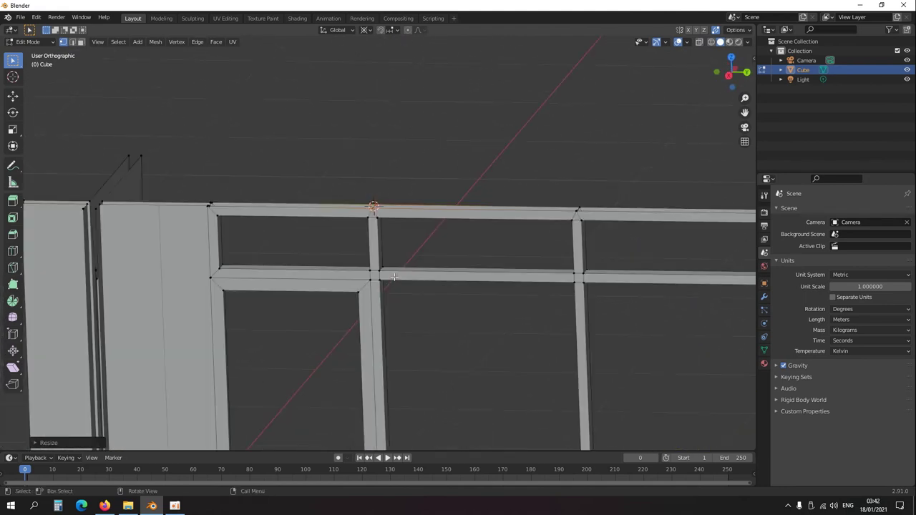
{"action": "scroll", "coordinate": [394, 278], "scroll_direction": "down", "scroll_amount": 5}
{"action": "middle_click_drag", "start_coordinate": [442, 280], "coordinate": [374, 274], "text": "shift"}
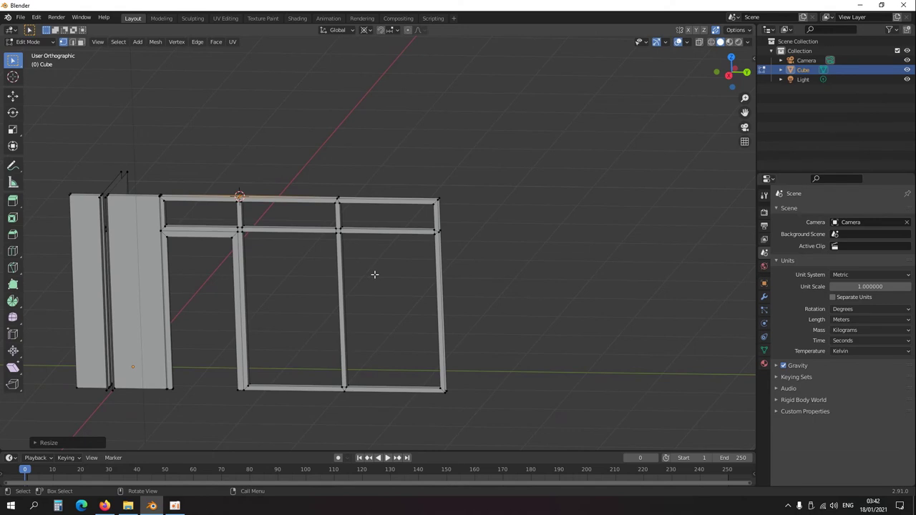
{"action": "middle_click_drag", "start_coordinate": [374, 274], "coordinate": [430, 334]}
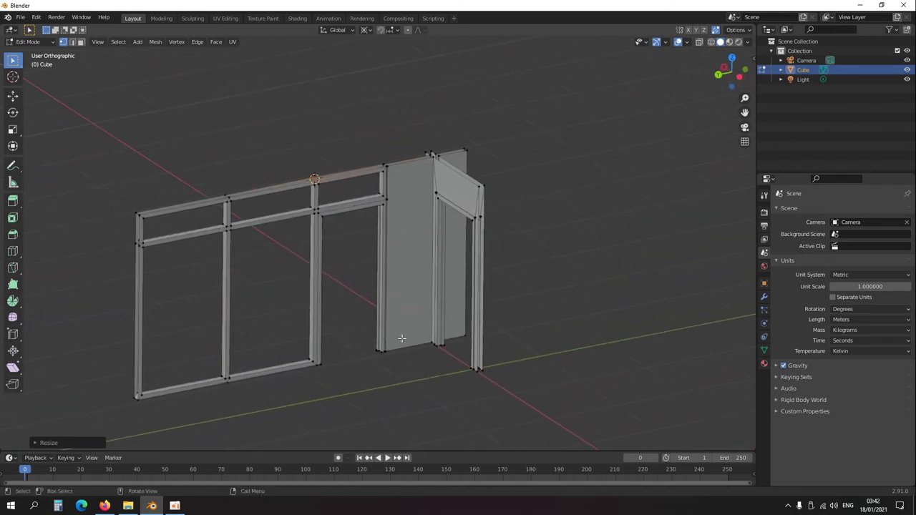
{"action": "left_click", "coordinate": [412, 340]}
{"action": "left_click", "coordinate": [475, 187]}
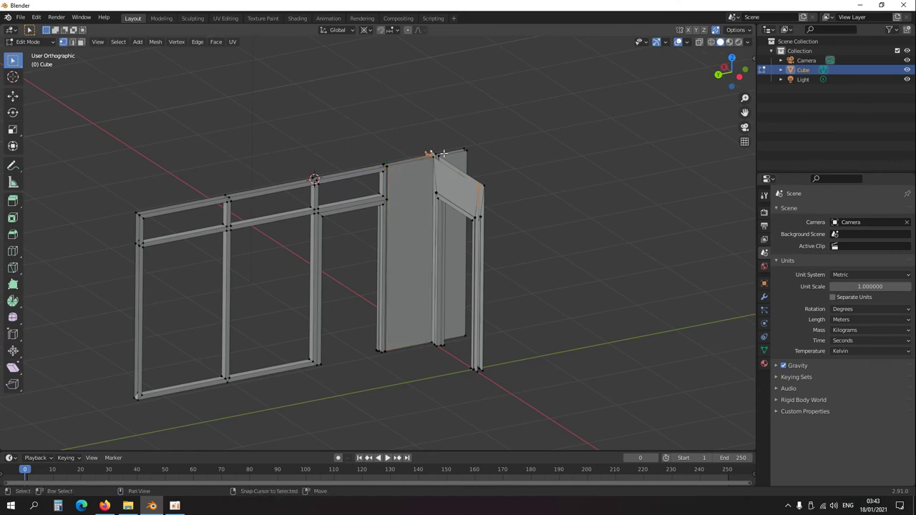
{"action": "key", "text": "ctrl+KP_Add"}
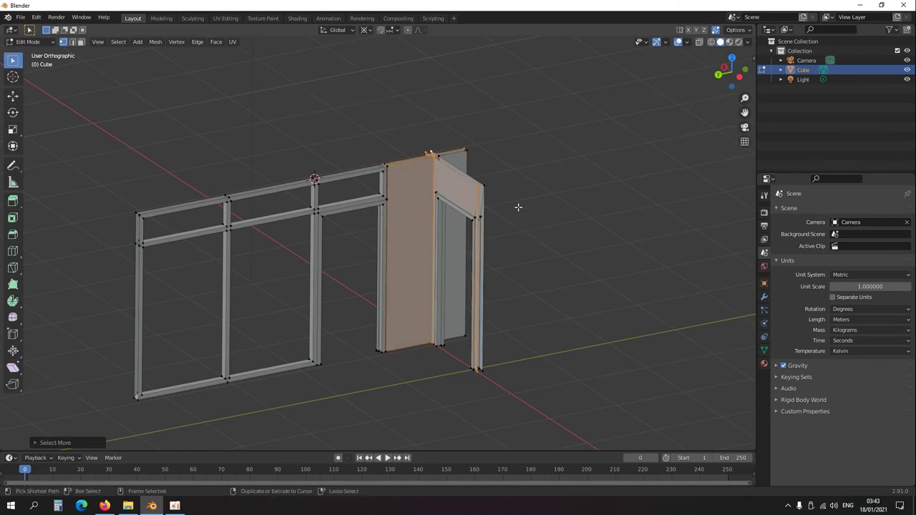
{"action": "key", "text": "ctrl+KP_Add"}
{"action": "middle_click_drag", "start_coordinate": [543, 263], "coordinate": [439, 301]}
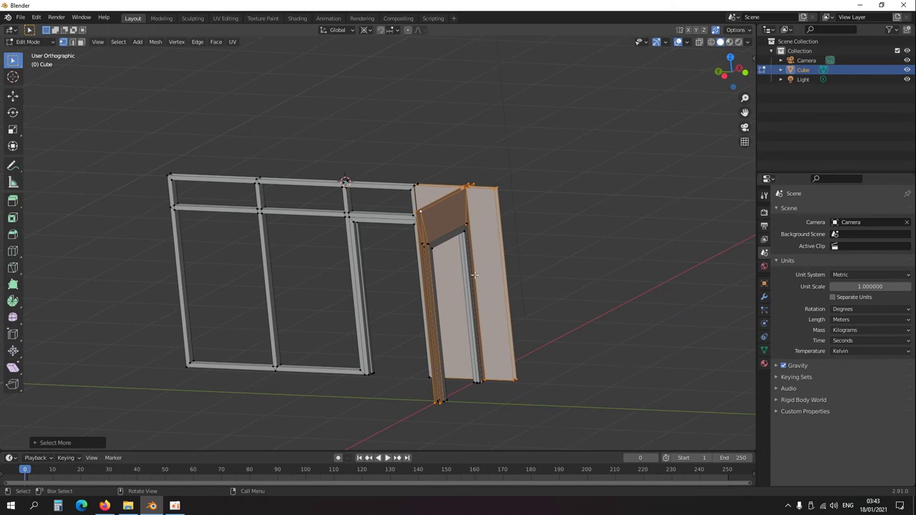
Display the model in Material Preview shading and return to Object Mode
{"action": "left_click", "coordinate": [730, 41]}
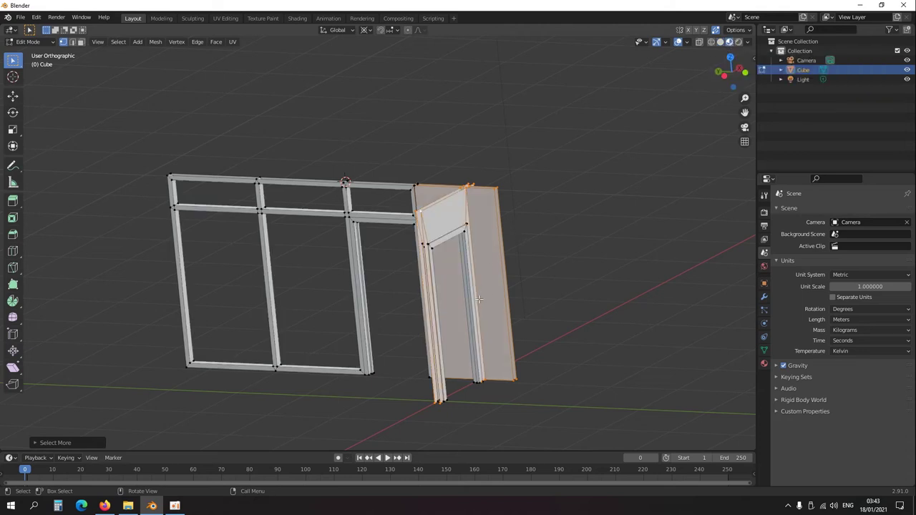
{"action": "middle_click_drag", "start_coordinate": [526, 285], "coordinate": [457, 320]}
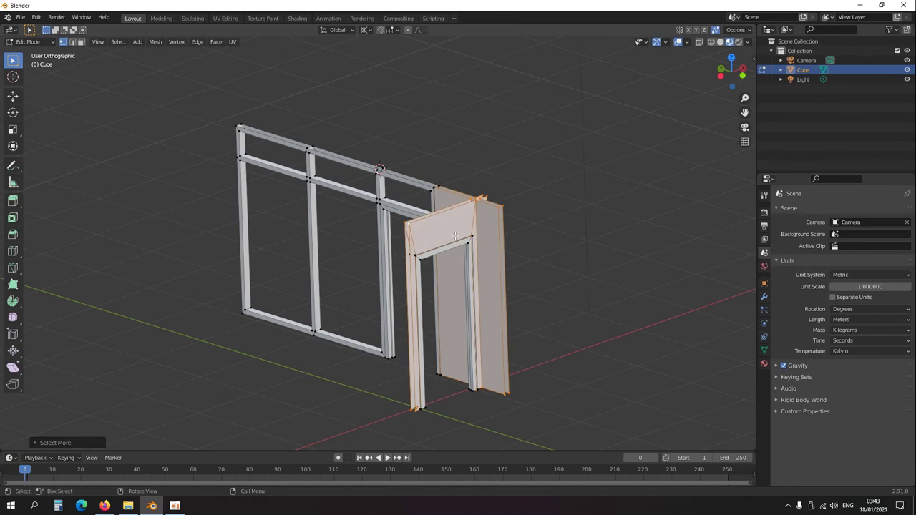
{"action": "key", "text": "Tab"}
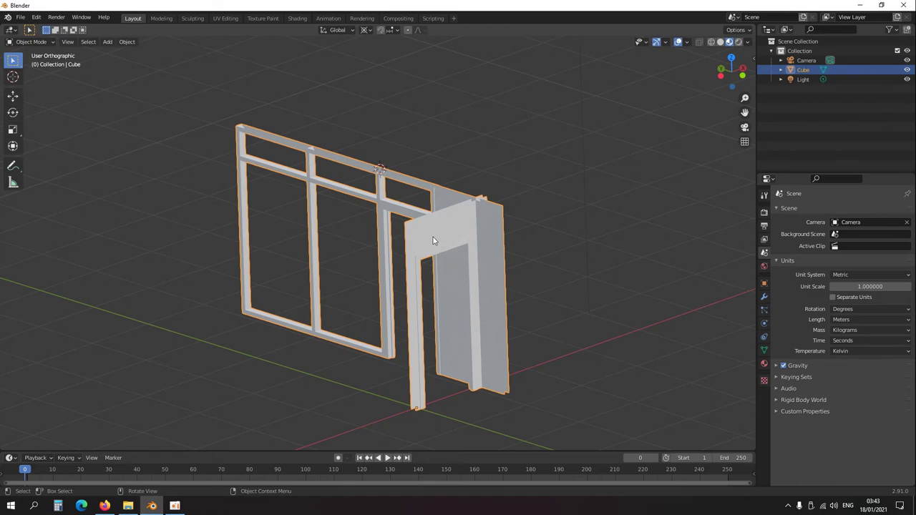
Give the object's existing material a darker beige base color and rename it Wall
{"action": "left_click", "coordinate": [764, 364]}
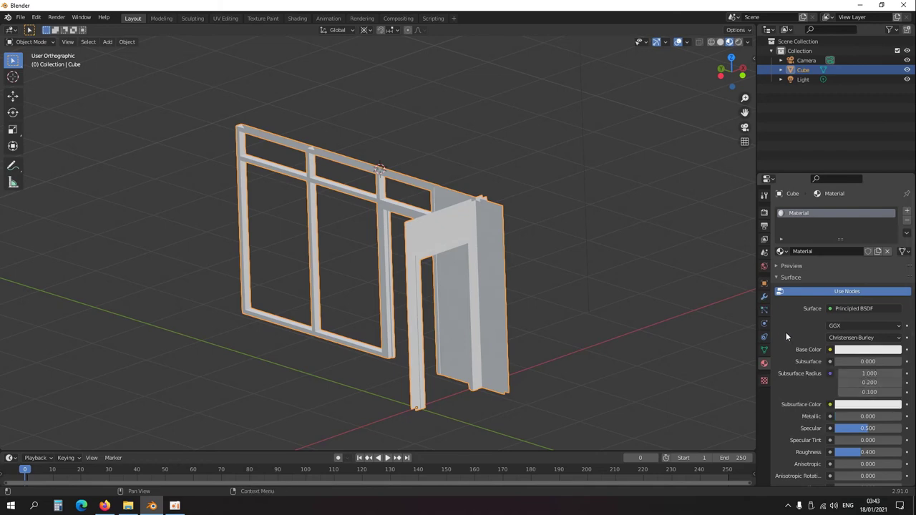
{"action": "left_click", "coordinate": [857, 351]}
{"action": "left_click_drag", "start_coordinate": [852, 251], "coordinate": [850, 251]}
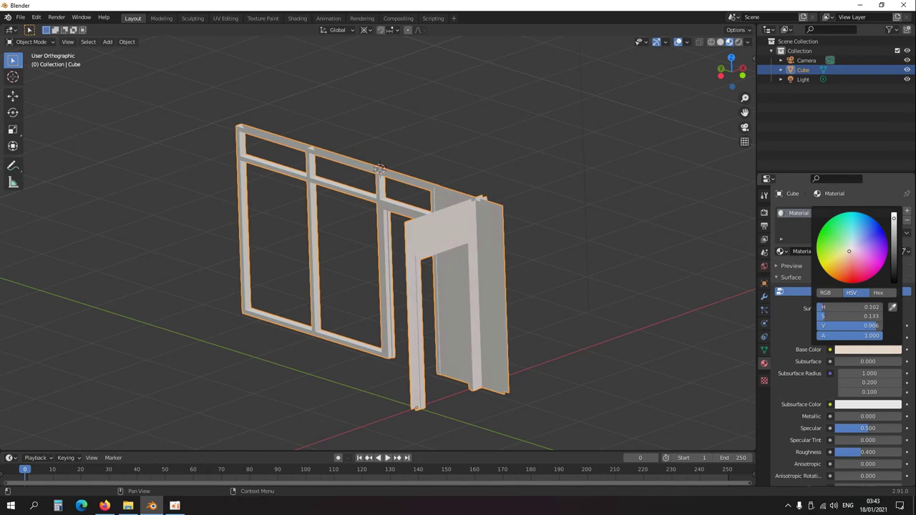
{"action": "left_click_drag", "start_coordinate": [849, 251], "coordinate": [845, 253]}
{"action": "left_click_drag", "start_coordinate": [843, 251], "coordinate": [846, 251]}
{"action": "left_click_drag", "start_coordinate": [895, 220], "coordinate": [894, 237]}
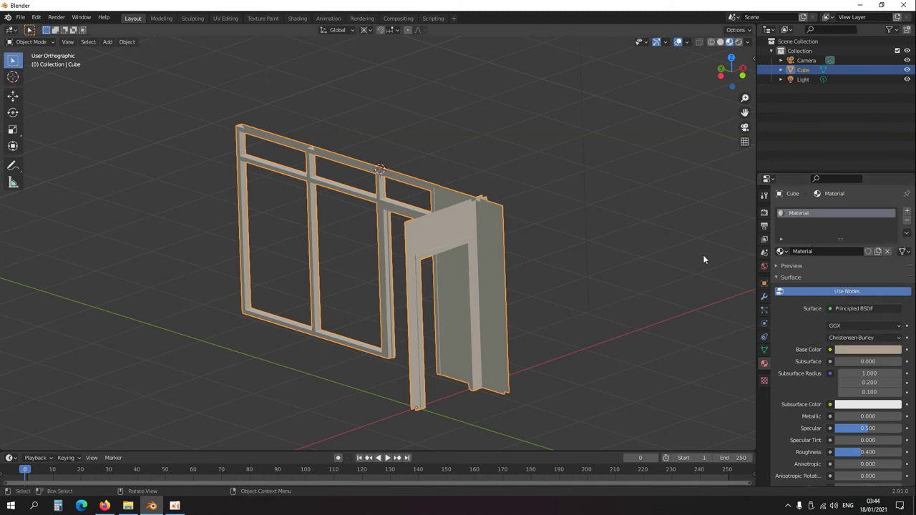
{"action": "left_click", "coordinate": [823, 250]}
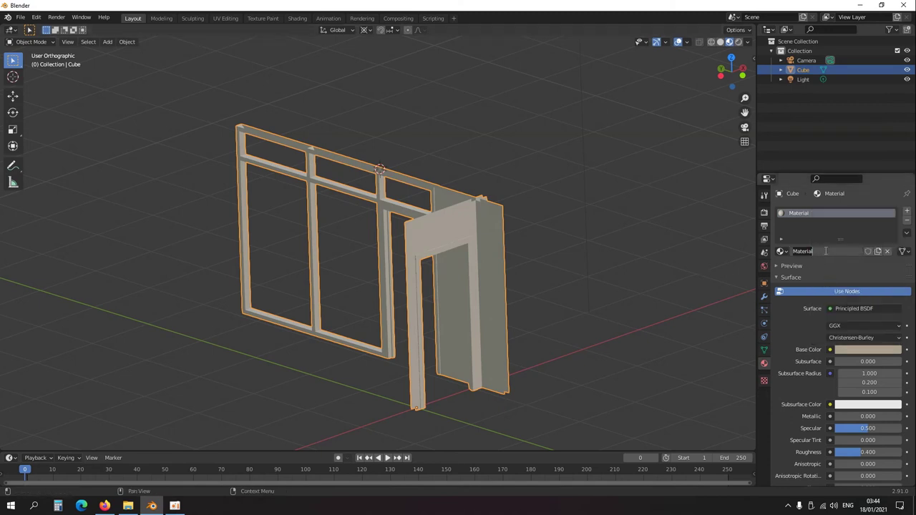
{"action": "type", "text": "Wall"}
{"action": "key", "text": "Return"}
Add a second material named White to the object and raise its base color to full-brightness white
{"action": "left_click", "coordinate": [907, 212]}
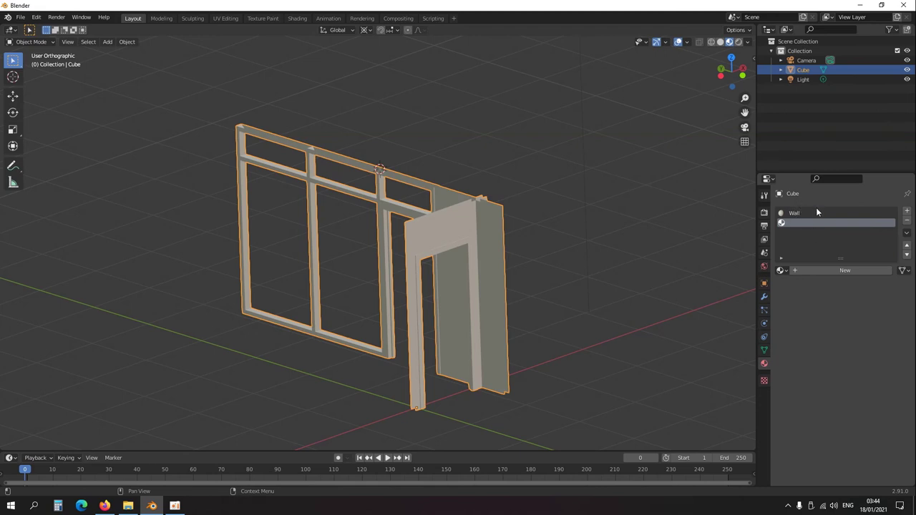
{"action": "left_click", "coordinate": [846, 270]}
{"action": "double_click", "coordinate": [820, 270]}
{"action": "type", "text": "White"}
{"action": "key", "text": "Return"}
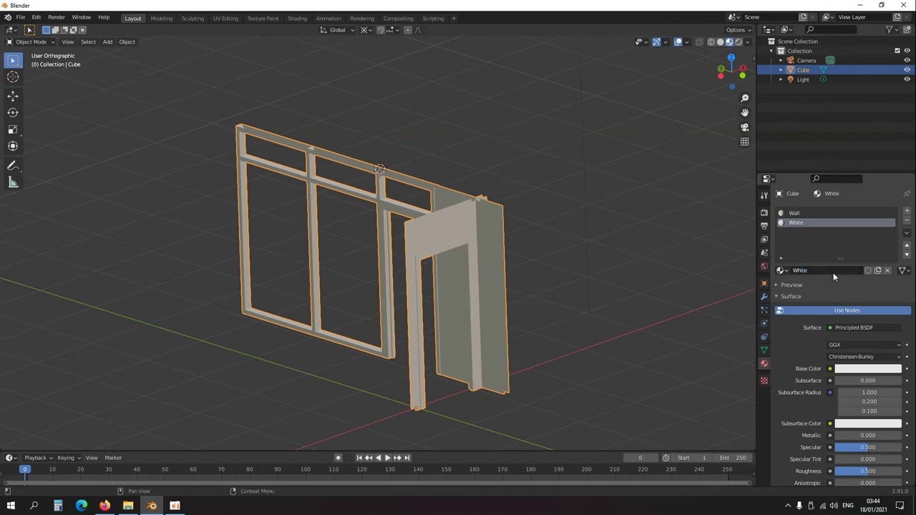
{"action": "left_click", "coordinate": [875, 371]}
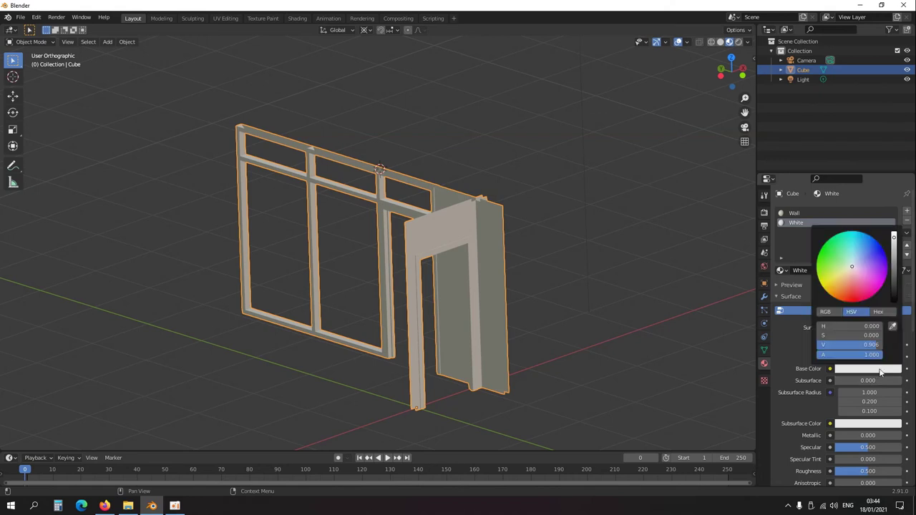
{"action": "left_click_drag", "start_coordinate": [893, 238], "coordinate": [893, 229]}
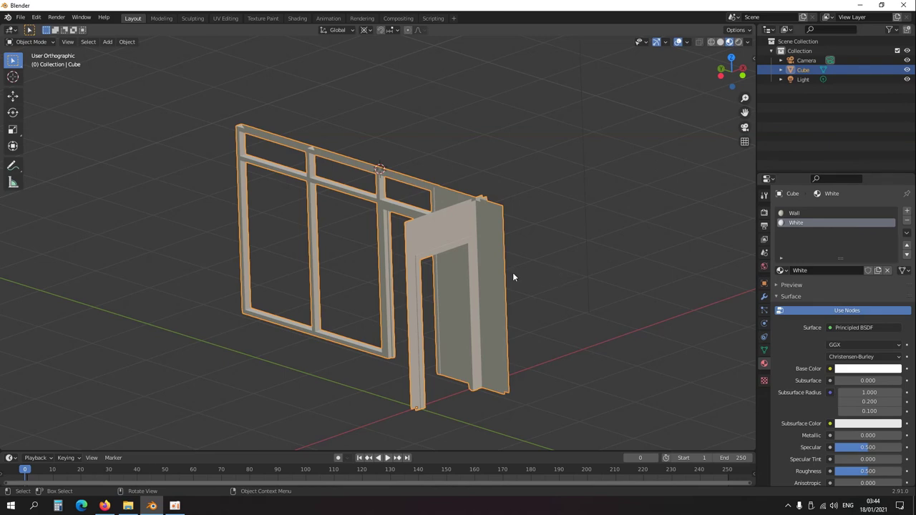
Invert the wall selection in Edit Mode, grow it over the door and window frames, and assign the White material
{"action": "key", "text": "Tab"}
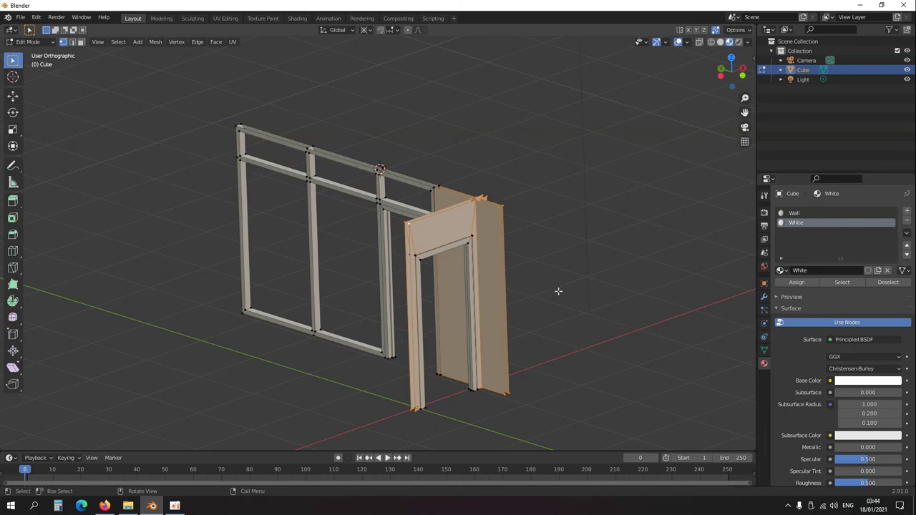
{"action": "key", "text": "ctrl+i"}
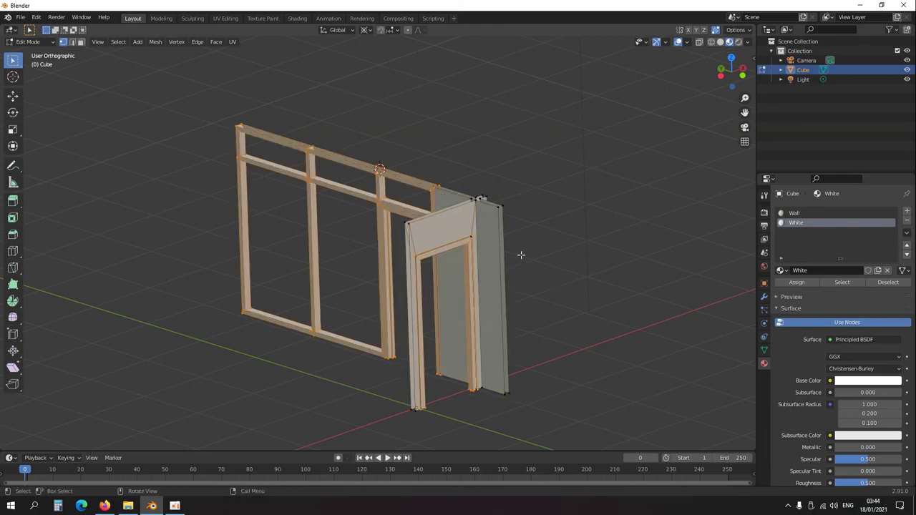
{"action": "middle_click_drag", "start_coordinate": [431, 376], "coordinate": [456, 371]}
{"action": "key", "text": "ctrl+KP_Add"}
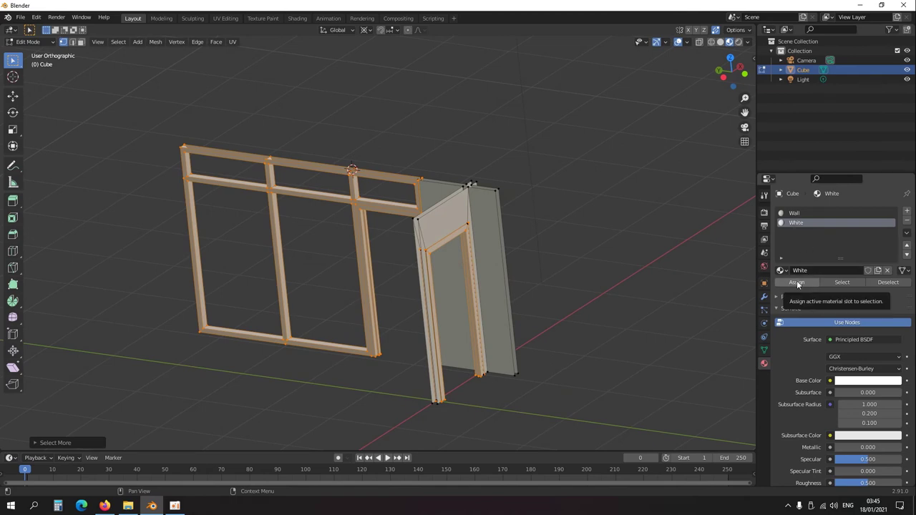
{"action": "left_click", "coordinate": [796, 283]}
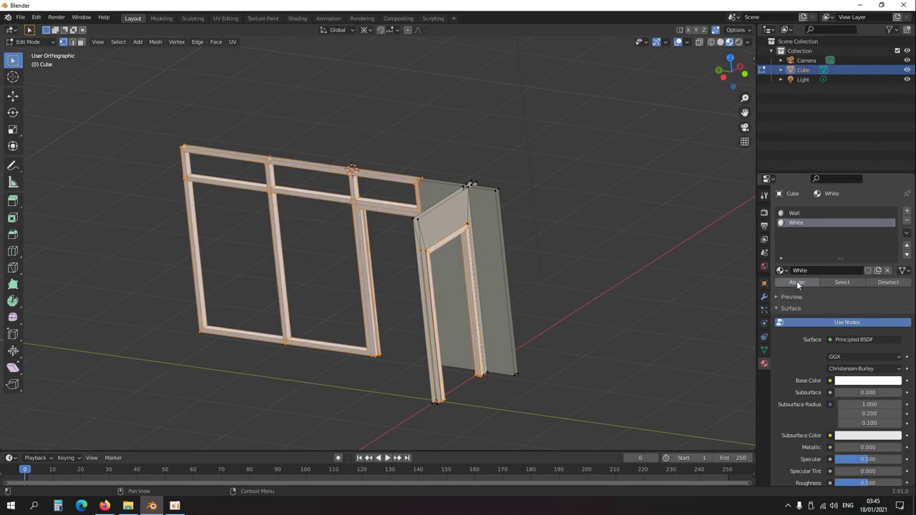
Inspect the frame and wall materials from several angles, including in Object Mode, and return to Edit Mode
{"action": "middle_click_drag", "start_coordinate": [400, 299], "coordinate": [465, 261]}
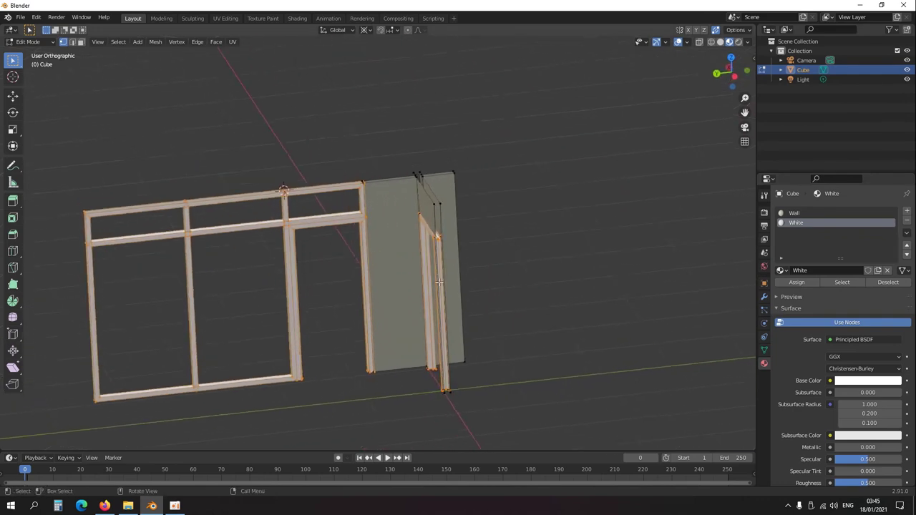
{"action": "scroll", "coordinate": [420, 275], "scroll_direction": "up", "scroll_amount": 4}
{"action": "middle_click_drag", "start_coordinate": [409, 245], "coordinate": [427, 335]}
{"action": "scroll", "coordinate": [451, 279], "scroll_direction": "down", "scroll_amount": 2}
{"action": "key", "text": "Tab"}
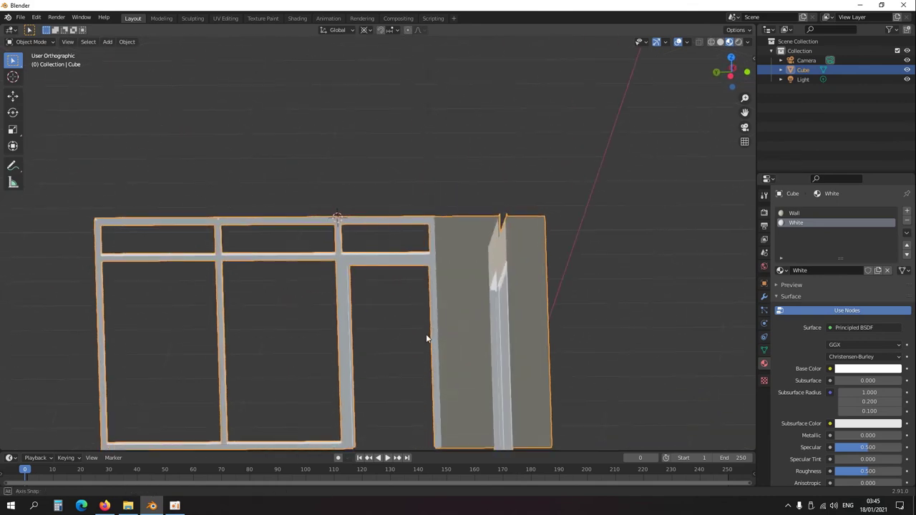
{"action": "middle_click_drag", "start_coordinate": [482, 338], "coordinate": [478, 308]}
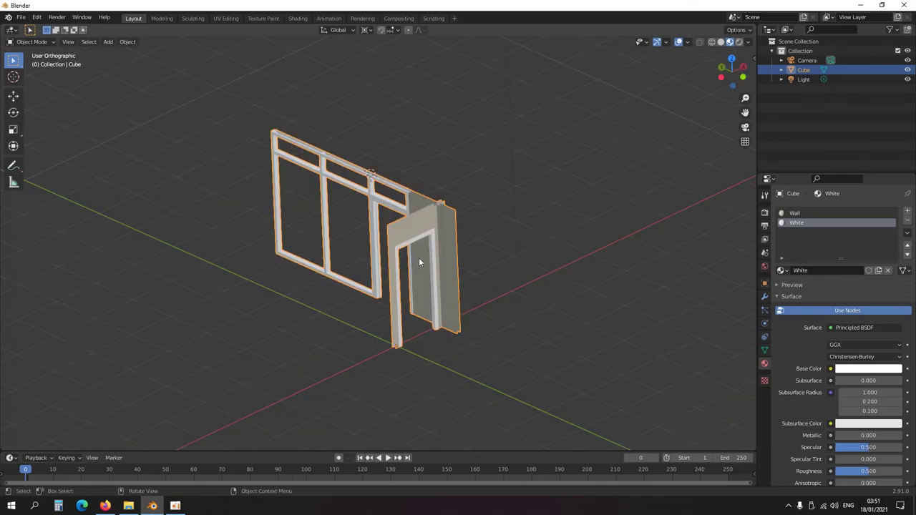
{"action": "key", "text": "Tab"}
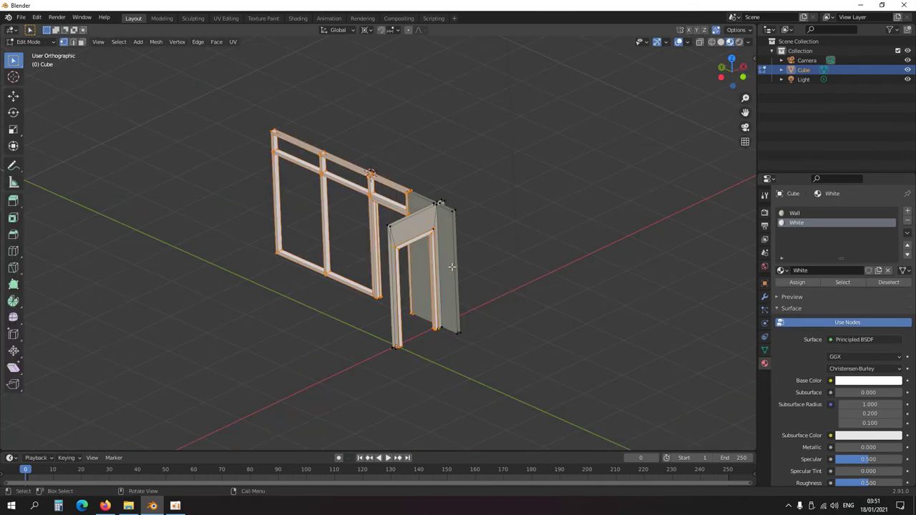
Select the beige wall surfaces around the corner again by growing the selection from the outer wall's top vertex
{"action": "left_click", "coordinate": [452, 209]}
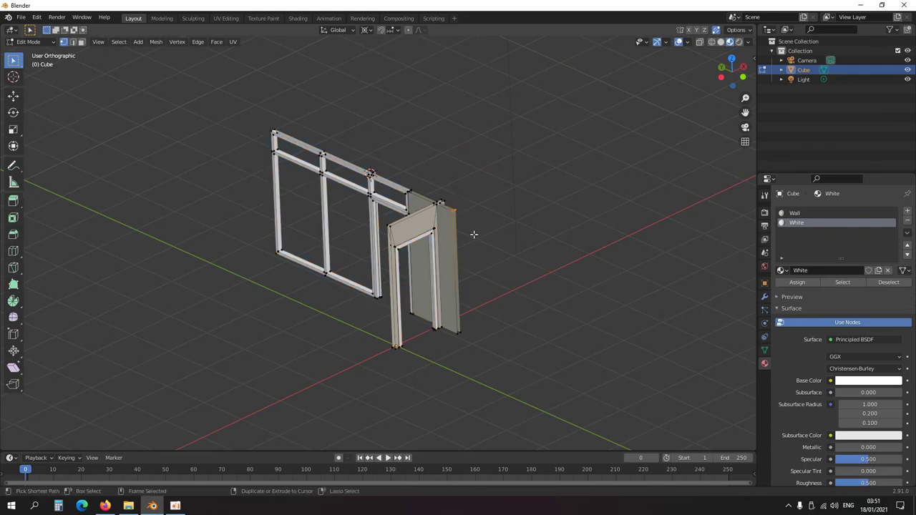
{"action": "key", "text": "ctrl+KP_Add"}
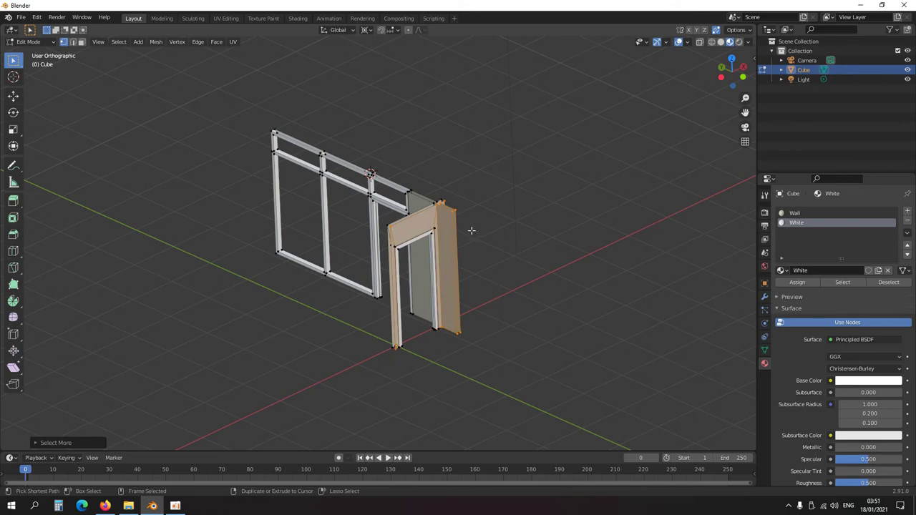
{"action": "scroll", "coordinate": [501, 172], "scroll_direction": "up", "scroll_amount": 6}
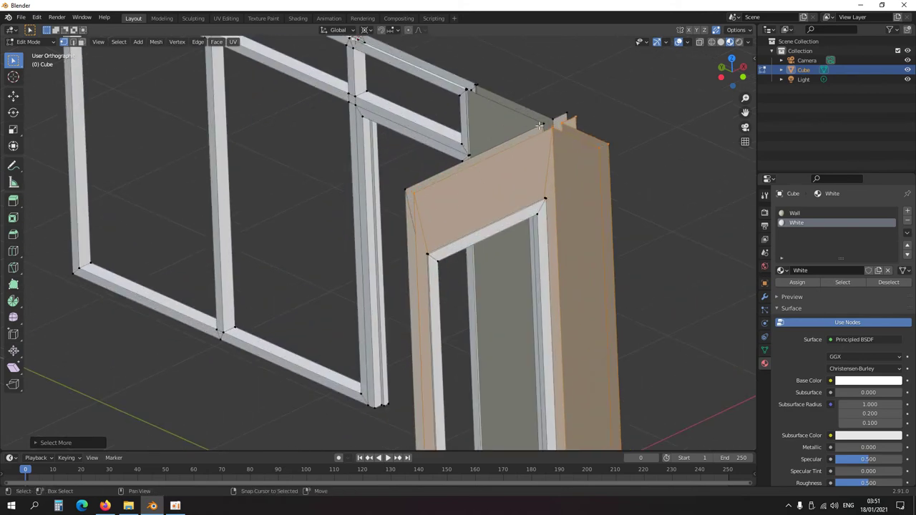
{"action": "key", "text": "ctrl+KP_Add"}
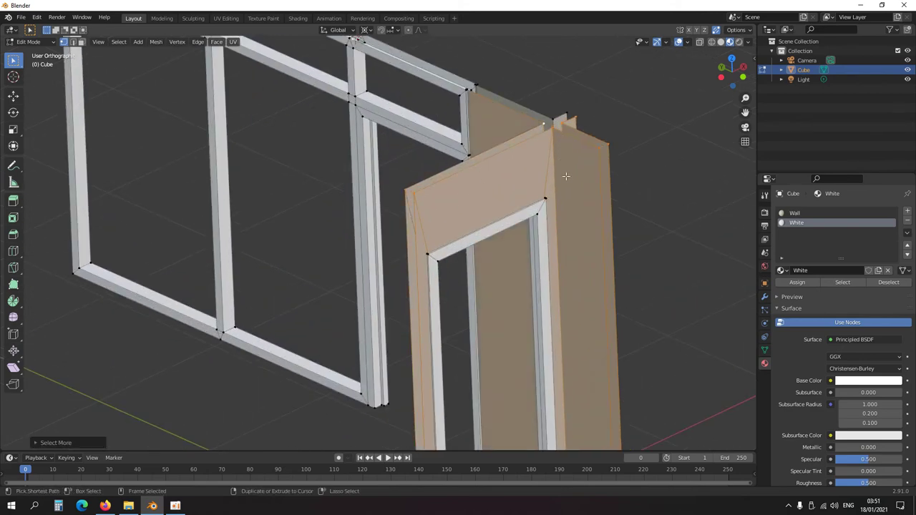
{"action": "key", "text": "ctrl+KP_Add"}
{"action": "scroll", "coordinate": [589, 172], "scroll_direction": "down", "scroll_amount": 8}
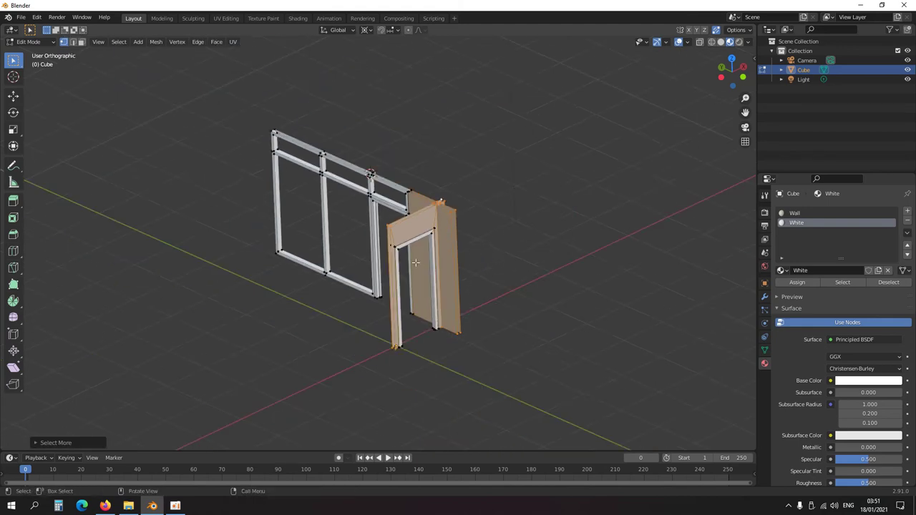
Delete the selected edge capping the top outer corner at the far end of the window frame
{"action": "left_click", "coordinate": [764, 195]}
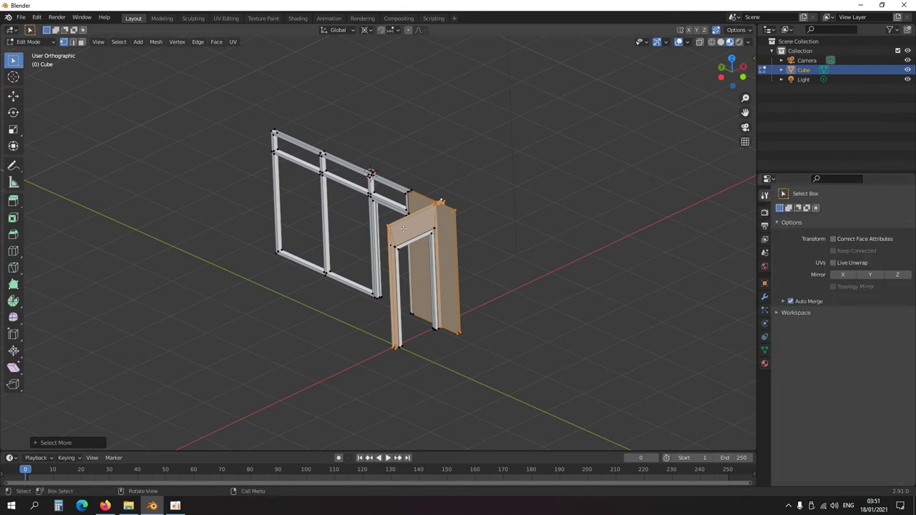
{"action": "scroll", "coordinate": [429, 227], "scroll_direction": "up", "scroll_amount": 4}
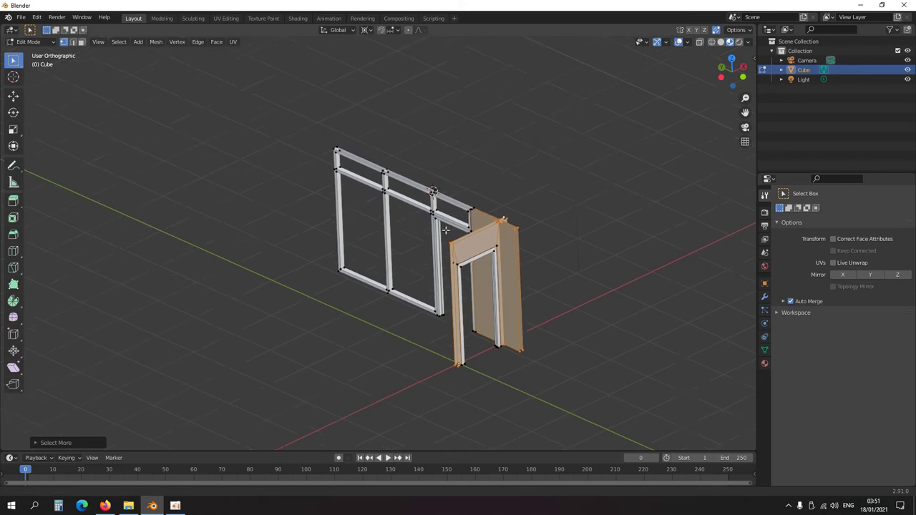
{"action": "scroll", "coordinate": [421, 226], "scroll_direction": "up", "scroll_amount": 1}
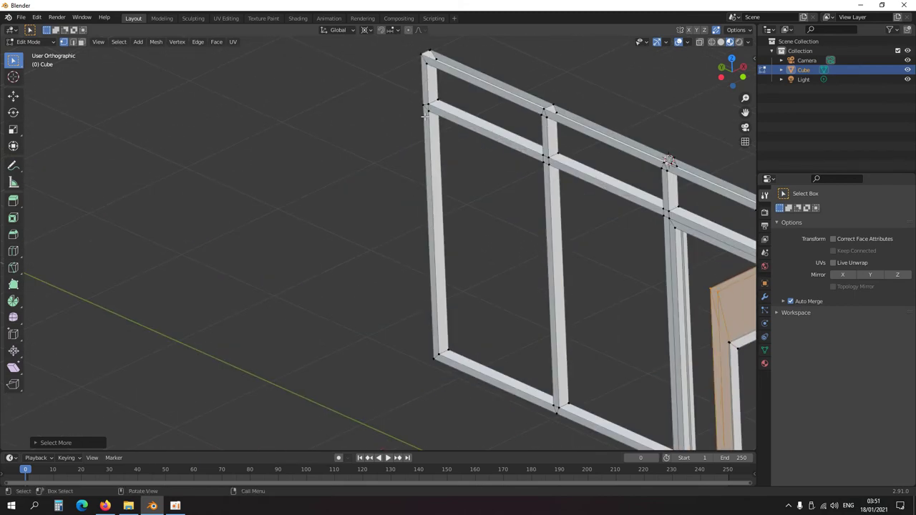
{"action": "left_click", "coordinate": [423, 55]}
{"action": "middle_click_drag", "start_coordinate": [436, 57], "coordinate": [441, 183], "text": "shift"}
{"action": "scroll", "coordinate": [441, 183], "scroll_direction": "up", "scroll_amount": 6}
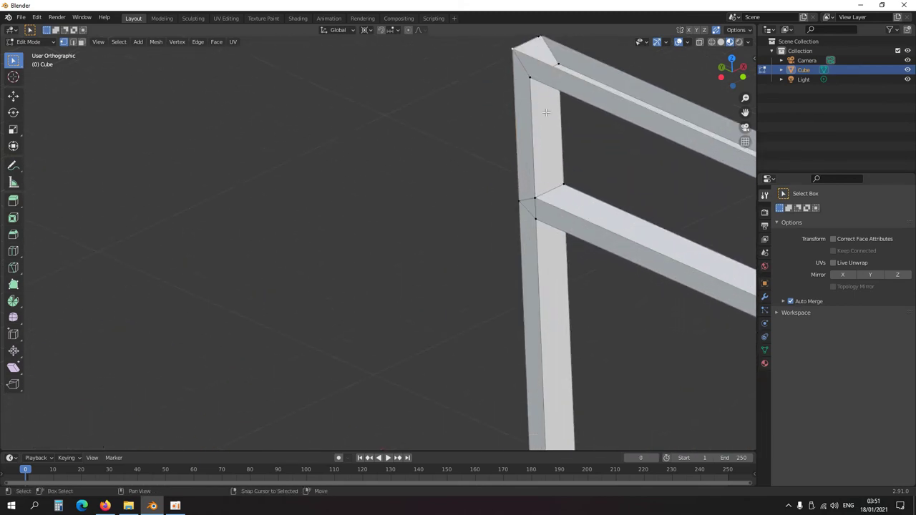
{"action": "middle_click_drag", "start_coordinate": [541, 117], "coordinate": [471, 204], "text": "shift"}
{"action": "left_click", "coordinate": [477, 134], "text": "shift"}
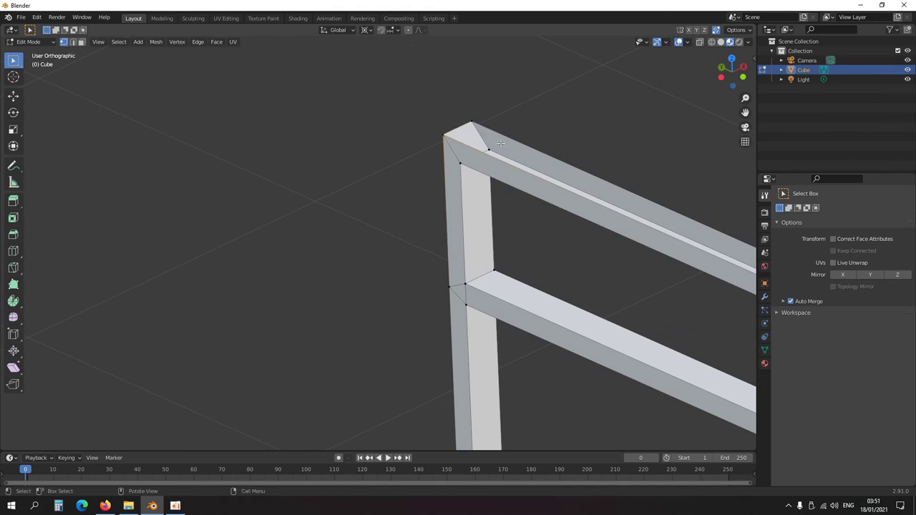
{"action": "key", "text": "x"}
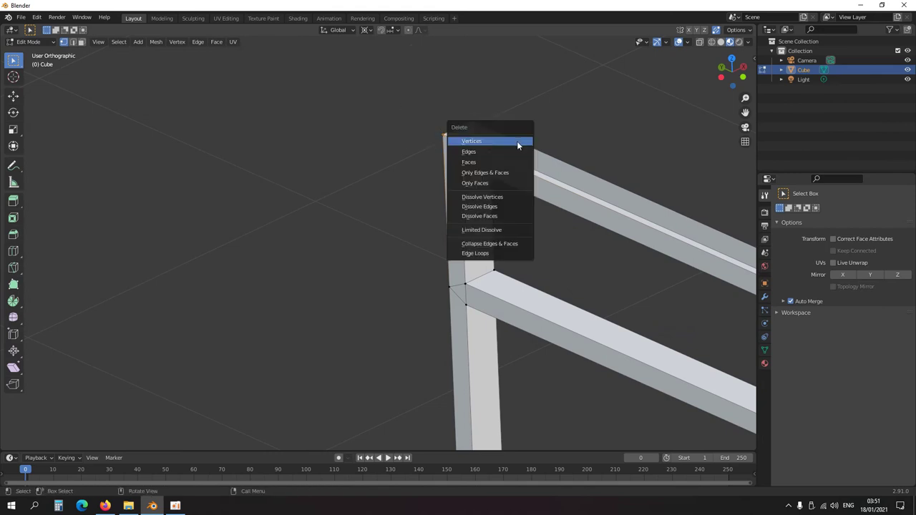
{"action": "left_click", "coordinate": [500, 153]}
Delete the edge capping the bottom outer corner at the far end of the window frame
{"action": "scroll", "coordinate": [503, 153], "scroll_direction": "down", "scroll_amount": 5}
{"action": "middle_click_drag", "start_coordinate": [460, 350], "coordinate": [420, 189], "text": "shift"}
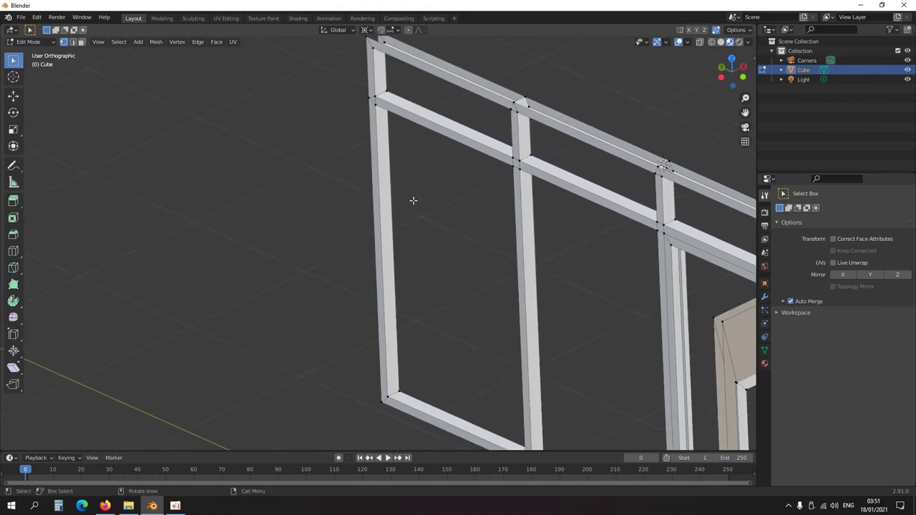
{"action": "scroll", "coordinate": [420, 188], "scroll_direction": "down", "scroll_amount": 4}
{"action": "middle_click_drag", "start_coordinate": [389, 262], "coordinate": [452, 291]}
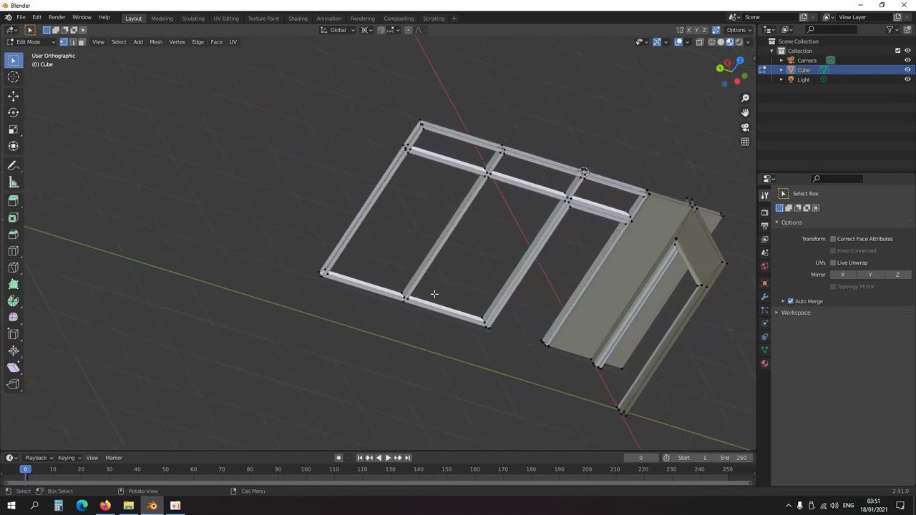
{"action": "scroll", "coordinate": [401, 298], "scroll_direction": "up", "scroll_amount": 4}
{"action": "left_click", "coordinate": [262, 306]}
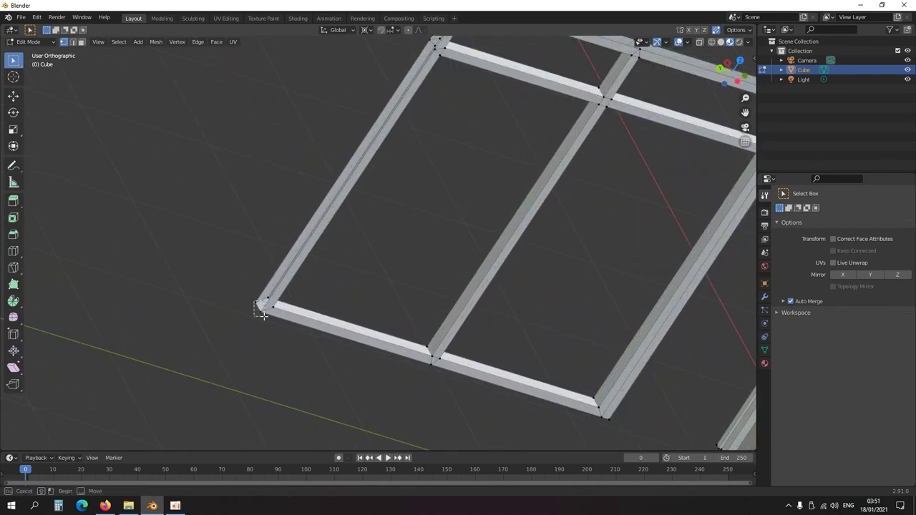
{"action": "key", "text": "x"}
{"action": "left_click", "coordinate": [297, 322]}
Delete the selected edges at the joint where the middle mullion meets the underside of the window frame
{"action": "middle_click_drag", "start_coordinate": [383, 330], "coordinate": [407, 337]}
{"action": "left_click_drag", "start_coordinate": [404, 358], "coordinate": [440, 402]}
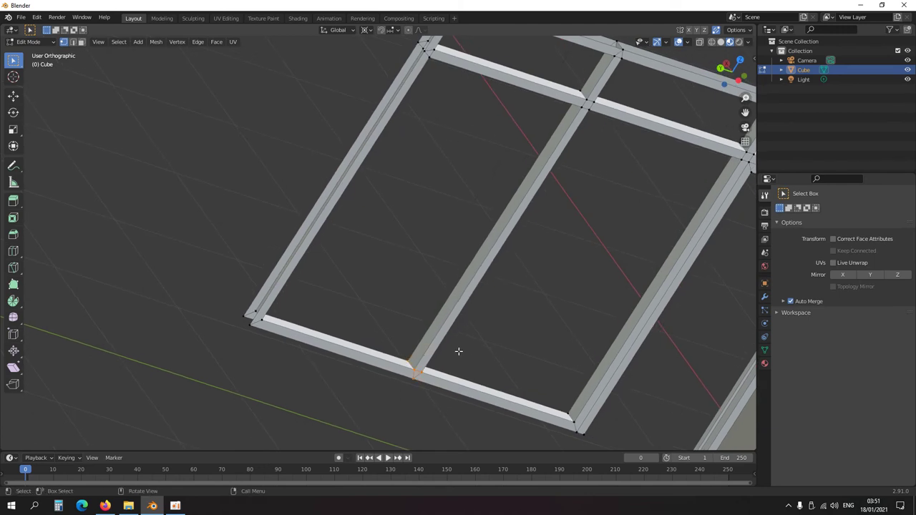
{"action": "key", "text": "KP_Decimal"}
{"action": "scroll", "coordinate": [450, 363], "scroll_direction": "down", "scroll_amount": 3}
{"action": "middle_click_drag", "start_coordinate": [445, 361], "coordinate": [367, 217]}
{"action": "left_click", "coordinate": [372, 301]}
{"action": "key", "text": "x"}
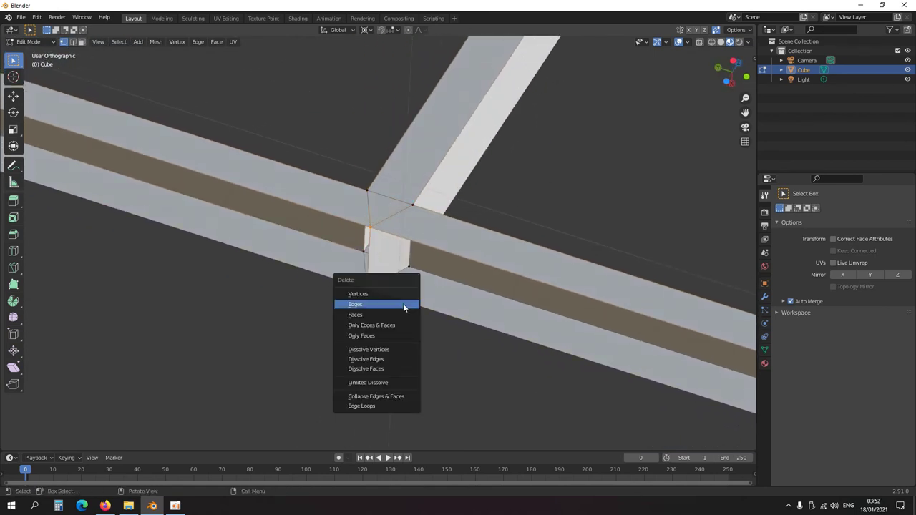
{"action": "left_click", "coordinate": [402, 303]}
Delete the connecting edges at the mullion joints along the top of the window frame
{"action": "scroll", "coordinate": [415, 309], "scroll_direction": "down", "scroll_amount": 6}
{"action": "middle_click_drag", "start_coordinate": [520, 312], "coordinate": [331, 286], "text": "shift"}
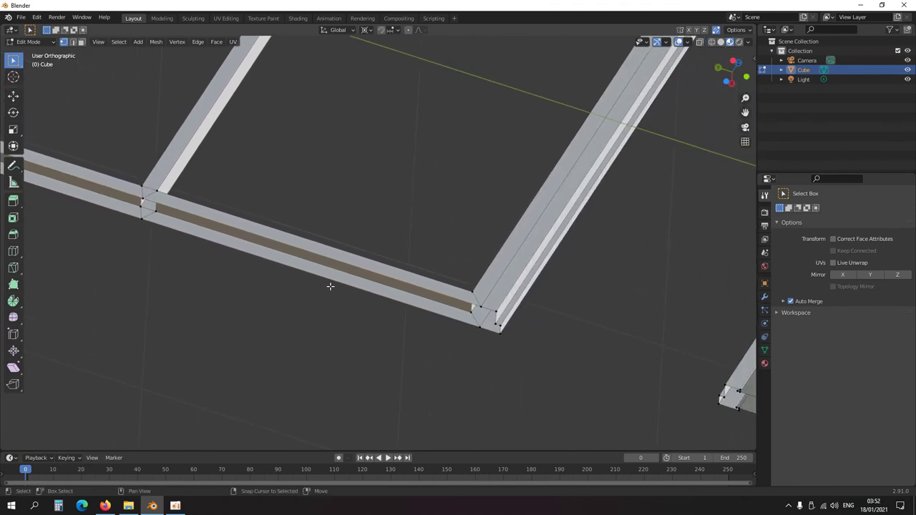
{"action": "middle_click_drag", "start_coordinate": [384, 297], "coordinate": [387, 257]}
{"action": "scroll", "coordinate": [374, 242], "scroll_direction": "down", "scroll_amount": 5}
{"action": "left_click", "coordinate": [370, 88]}
{"action": "middle_click", "coordinate": [375, 110], "text": "ctrl"}
{"action": "middle_click_drag", "start_coordinate": [374, 110], "coordinate": [319, 366]}
{"action": "scroll", "coordinate": [381, 269], "scroll_direction": "down", "scroll_amount": 5}
{"action": "middle_click_drag", "start_coordinate": [380, 268], "coordinate": [161, 207]}
{"action": "key", "text": "x"}
{"action": "left_click", "coordinate": [434, 207]}
Select the window frame's outer vertical corner edge at its far end and duplicate it 0.01 m along X
{"action": "left_click", "coordinate": [551, 262], "text": "shift"}
{"action": "key", "text": "KP_Decimal"}
{"action": "middle_click_drag", "start_coordinate": [568, 262], "coordinate": [508, 280]}
{"action": "scroll", "coordinate": [501, 279], "scroll_direction": "down", "scroll_amount": 8}
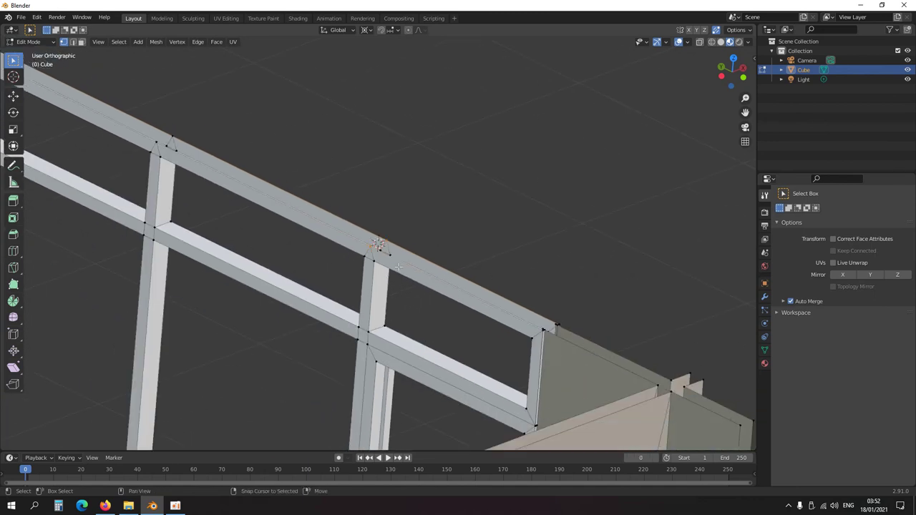
{"action": "middle_click_drag", "start_coordinate": [534, 265], "coordinate": [527, 255], "text": "shift"}
{"action": "middle_click_drag", "start_coordinate": [328, 239], "coordinate": [585, 273], "text": "shift"}
{"action": "middle_click_drag", "start_coordinate": [248, 184], "coordinate": [400, 258], "text": "shift"}
{"action": "scroll", "coordinate": [344, 286], "scroll_direction": "down", "scroll_amount": 5}
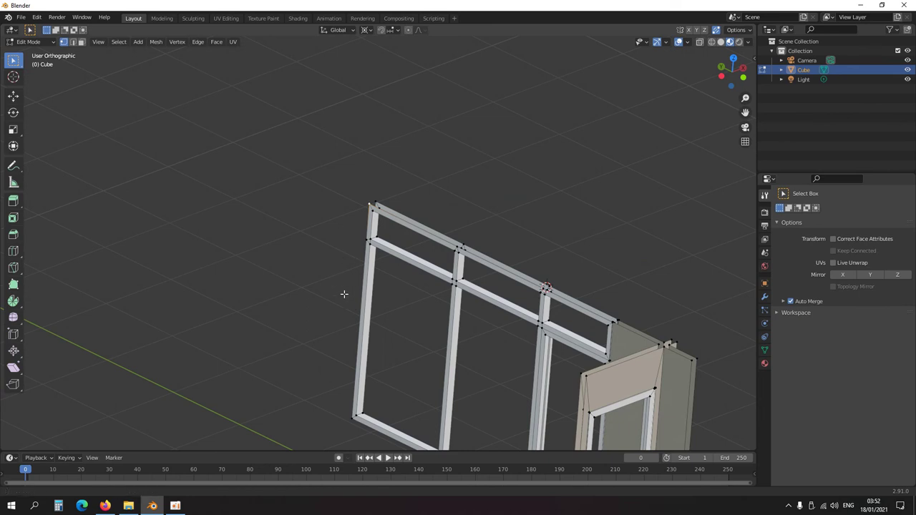
{"action": "middle_click_drag", "start_coordinate": [335, 392], "coordinate": [353, 289], "text": "shift"}
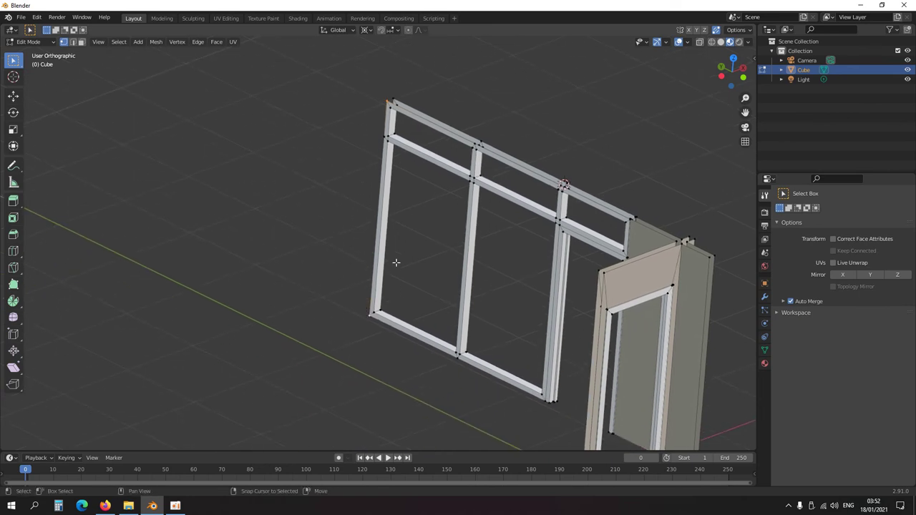
{"action": "scroll", "coordinate": [396, 233], "scroll_direction": "up", "scroll_amount": 2}
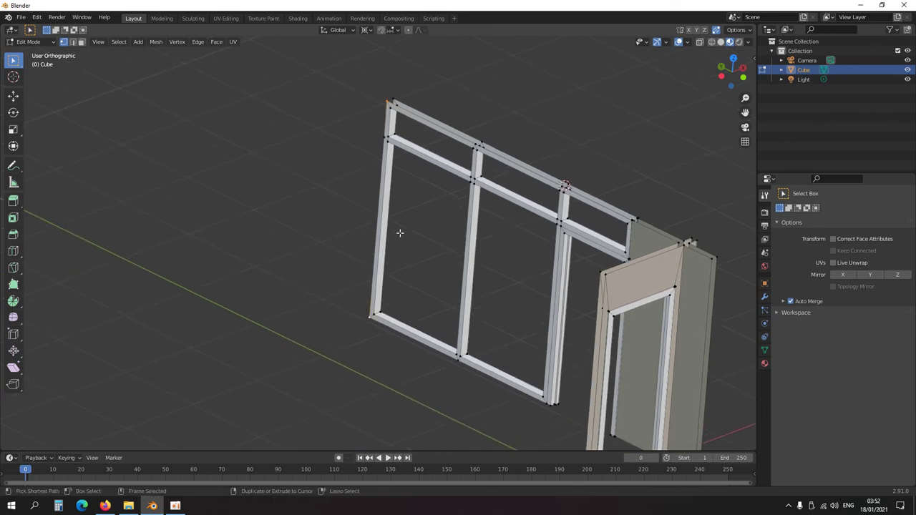
{"action": "middle_click_drag", "start_coordinate": [400, 251], "coordinate": [389, 178], "text": "alt"}
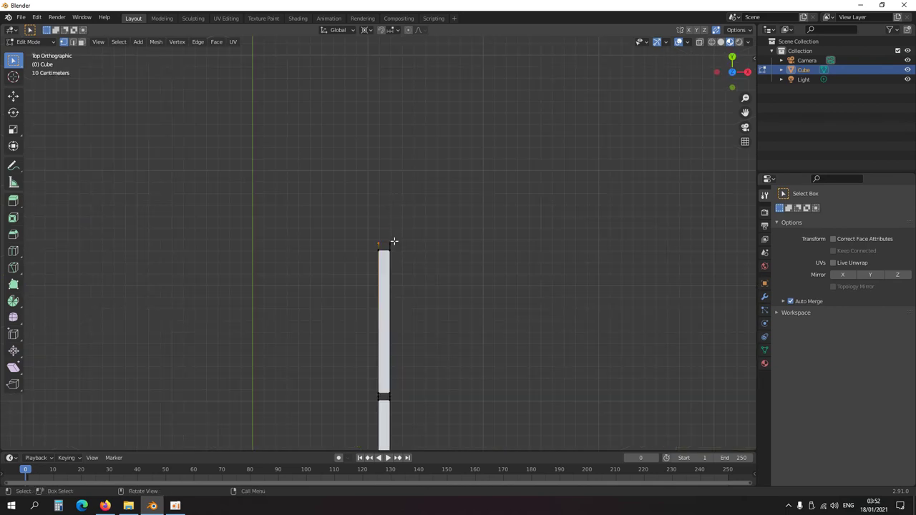
{"action": "scroll", "coordinate": [383, 289], "scroll_direction": "up", "scroll_amount": 5}
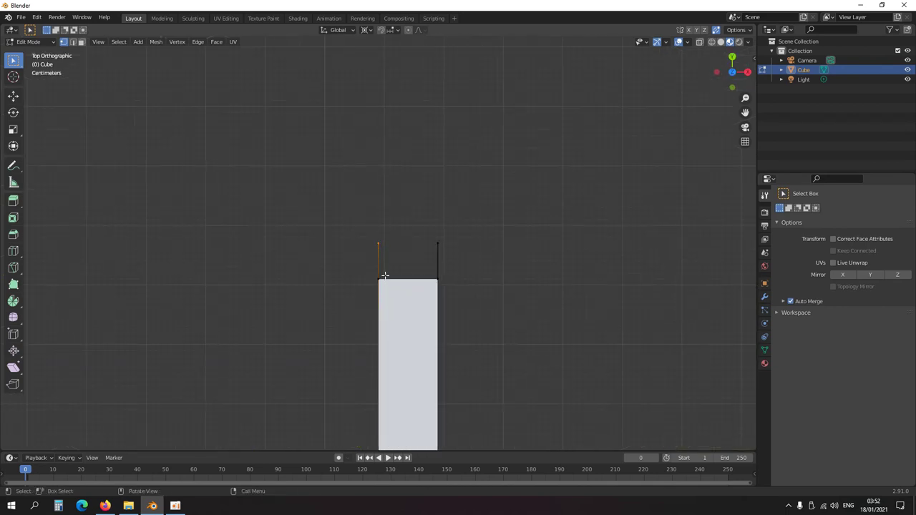
{"action": "key", "text": "g"}
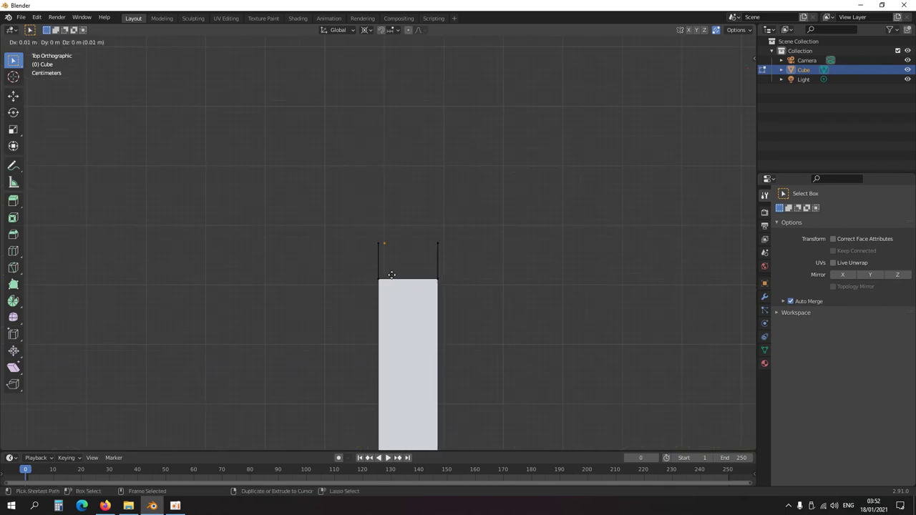
{"action": "left_click", "coordinate": [393, 276]}
Grow the selection over the duplicated edge and extrude it 6 m along negative X as a new wall
{"action": "middle_click_drag", "start_coordinate": [396, 284], "coordinate": [392, 293]}
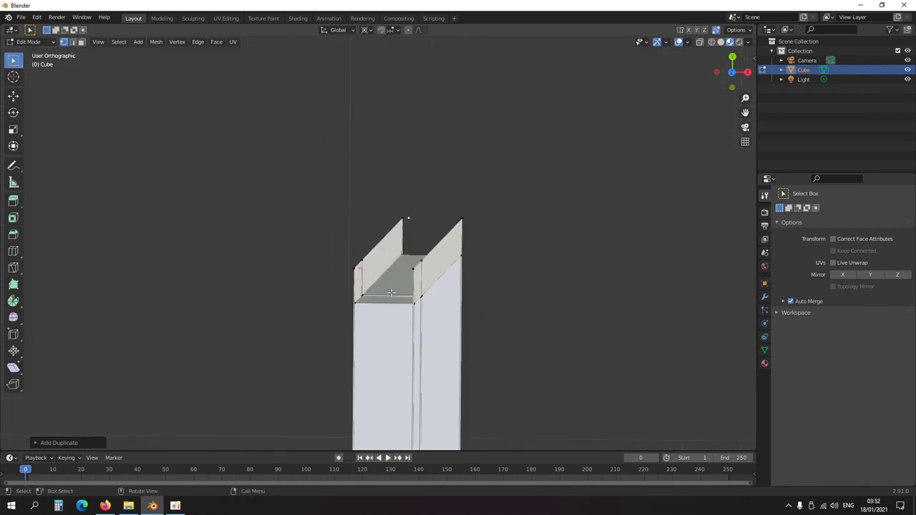
{"action": "key", "text": "ctrl+KP_Add"}
{"action": "key", "text": "KP_1"}
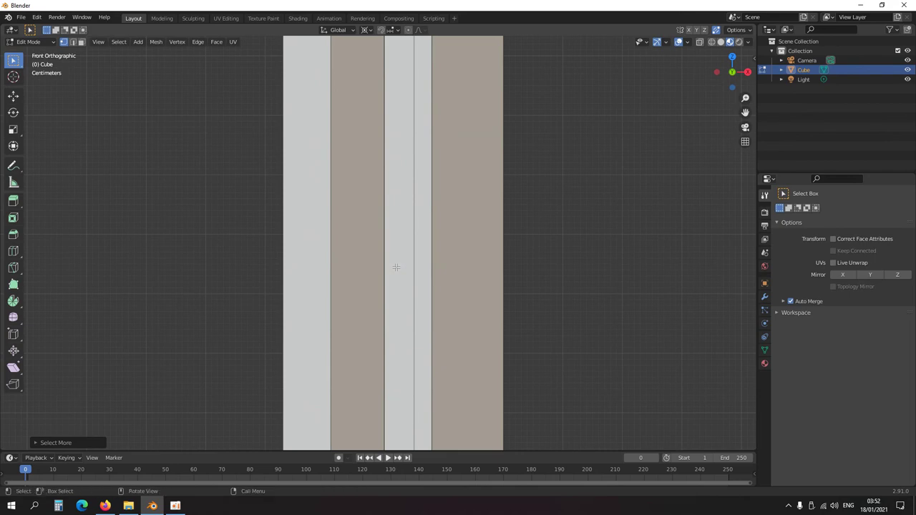
{"action": "key", "text": "KP_7"}
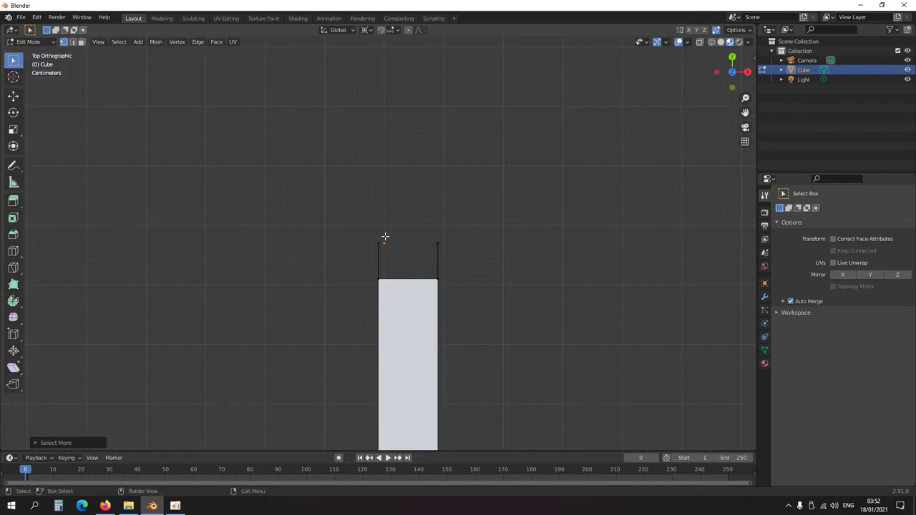
{"action": "scroll", "coordinate": [412, 268], "scroll_direction": "down", "scroll_amount": 8}
{"action": "middle_click_drag", "start_coordinate": [411, 282], "coordinate": [444, 280], "text": "shift"}
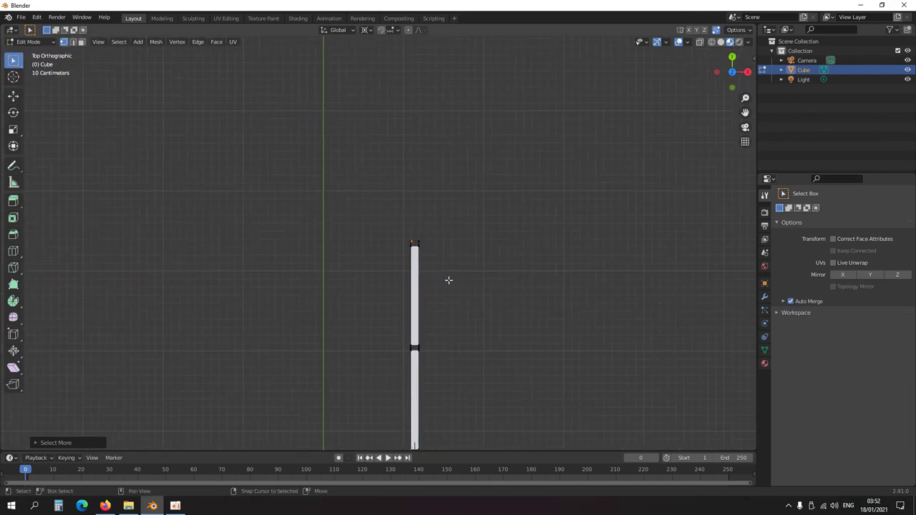
{"action": "scroll", "coordinate": [463, 284], "scroll_direction": "down", "scroll_amount": 2}
{"action": "key", "text": "e"}
{"action": "key", "text": "x"}
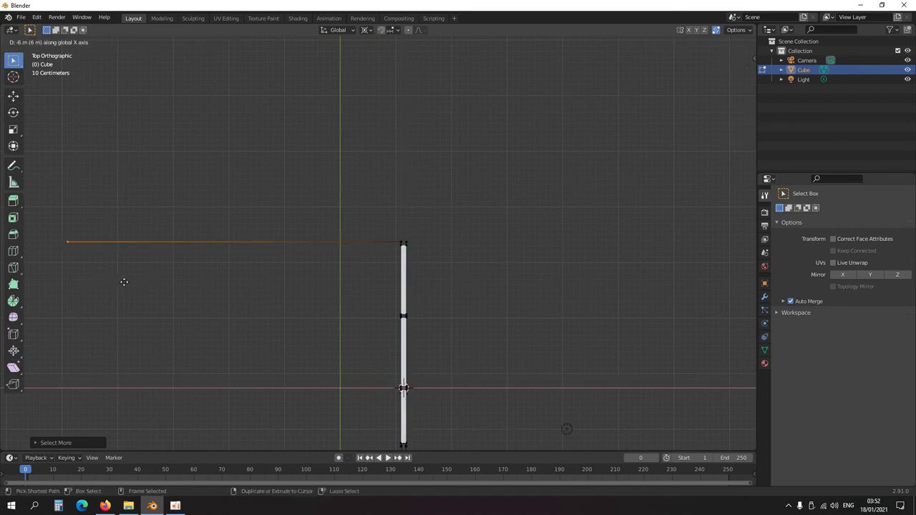
{"action": "left_click", "coordinate": [127, 285]}
Extrude the new wall's free end about 0.2 m along negative Y to form a short return
{"action": "scroll", "coordinate": [194, 292], "scroll_direction": "down", "scroll_amount": 4}
{"action": "middle_click_drag", "start_coordinate": [194, 293], "coordinate": [515, 293], "text": "shift"}
{"action": "scroll", "coordinate": [309, 259], "scroll_direction": "up", "scroll_amount": 5}
{"action": "scroll", "coordinate": [420, 279], "scroll_direction": "up", "scroll_amount": 4}
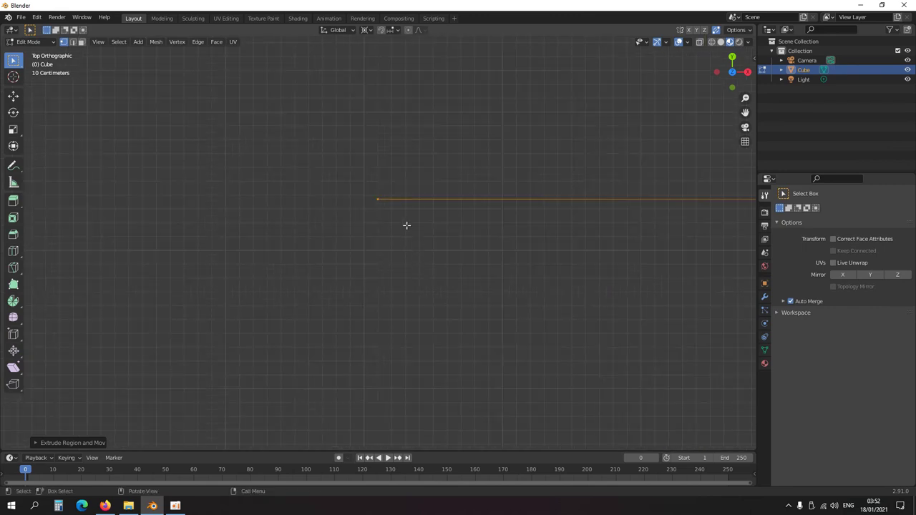
{"action": "key", "text": "e"}
{"action": "key", "text": "y"}
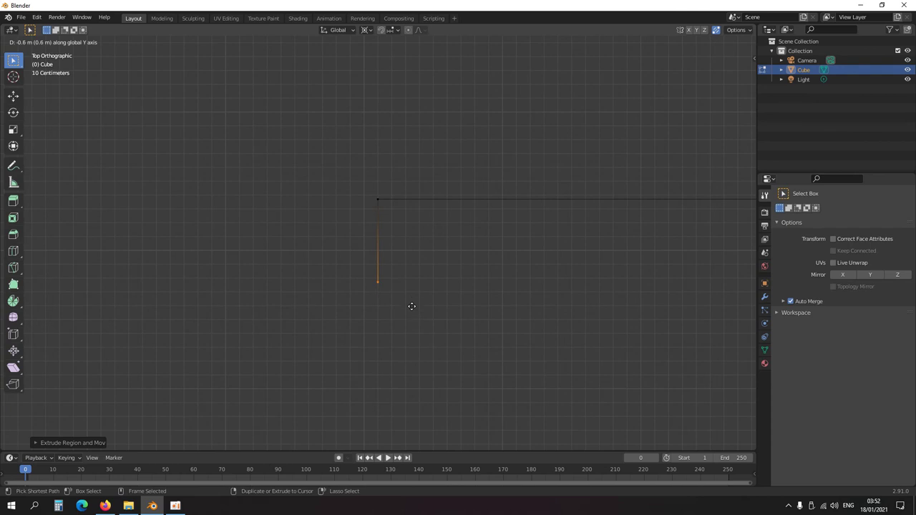
{"action": "left_click", "coordinate": [408, 250]}
Extrude the wall end about 1.1 m along negative X, then about 0.2 m back along positive Y
{"action": "scroll", "coordinate": [419, 265], "scroll_direction": "down", "scroll_amount": 4}
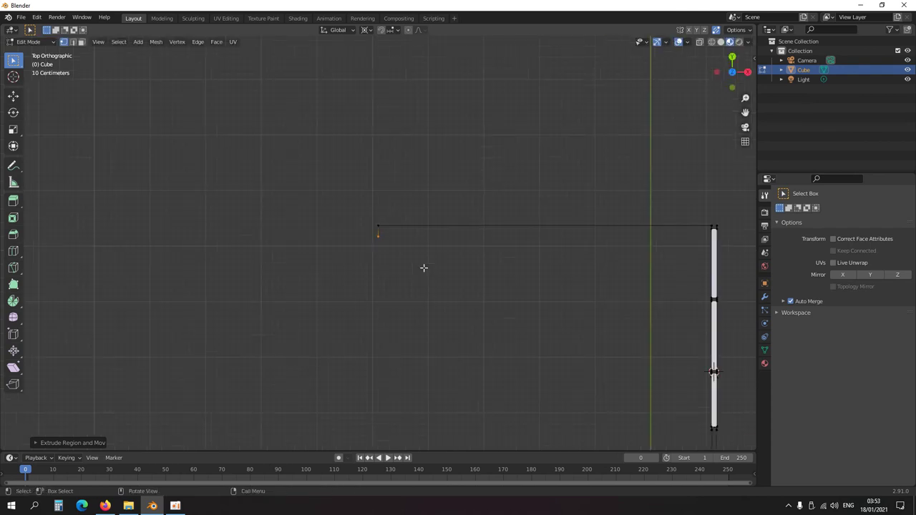
{"action": "scroll", "coordinate": [408, 265], "scroll_direction": "up", "scroll_amount": 2}
{"action": "scroll", "coordinate": [422, 265], "scroll_direction": "up", "scroll_amount": 3}
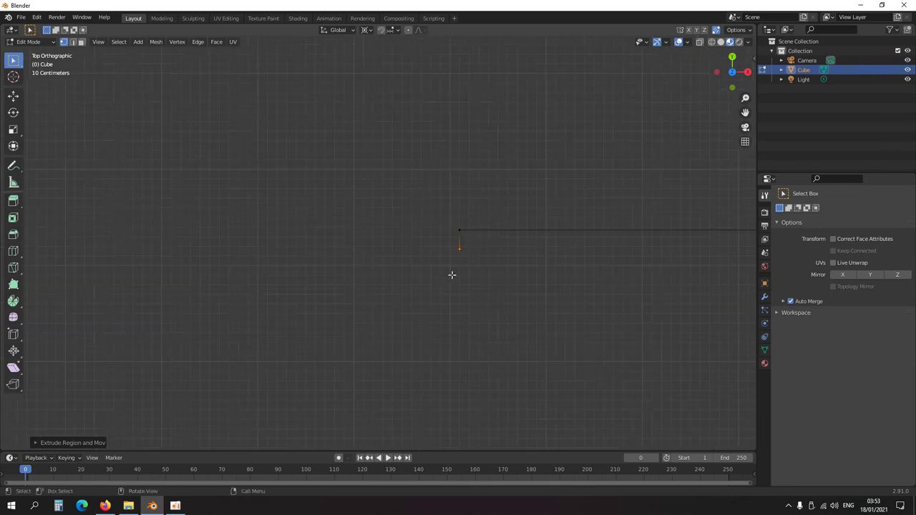
{"action": "key", "text": "e"}
{"action": "key", "text": "x"}
{"action": "left_click", "coordinate": [351, 272]}
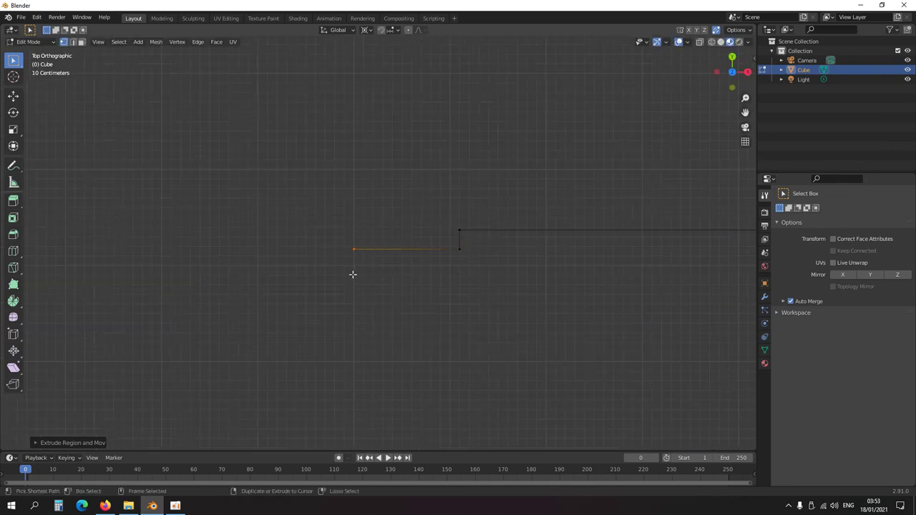
{"action": "key", "text": "e"}
{"action": "key", "text": "y"}
{"action": "left_click", "coordinate": [365, 272]}
Extrude the wall end 1 m further along negative X beyond the recessed section
{"action": "scroll", "coordinate": [387, 276], "scroll_direction": "down", "scroll_amount": 8}
{"action": "middle_click_drag", "start_coordinate": [464, 282], "coordinate": [379, 282], "text": "shift"}
{"action": "scroll", "coordinate": [373, 286], "scroll_direction": "up", "scroll_amount": 6}
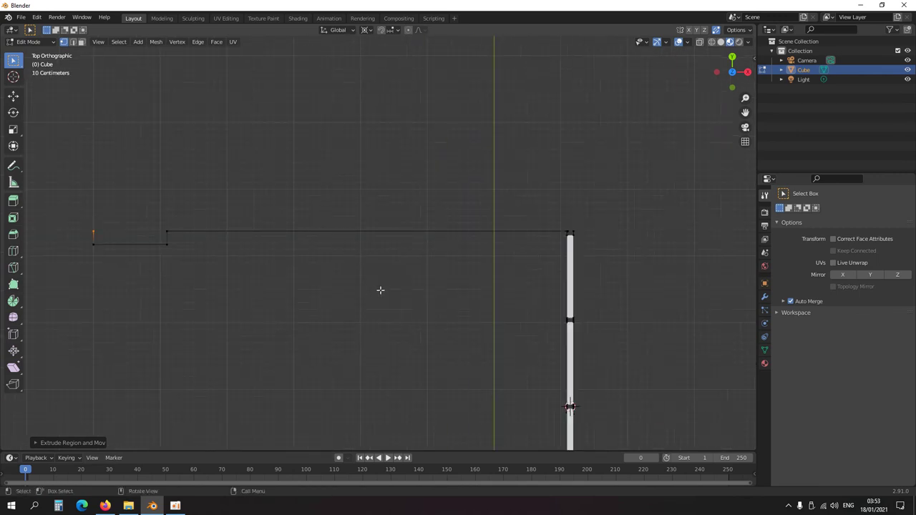
{"action": "middle_click_drag", "start_coordinate": [313, 274], "coordinate": [470, 285], "text": "shift"}
{"action": "key", "text": "e"}
{"action": "key", "text": "x"}
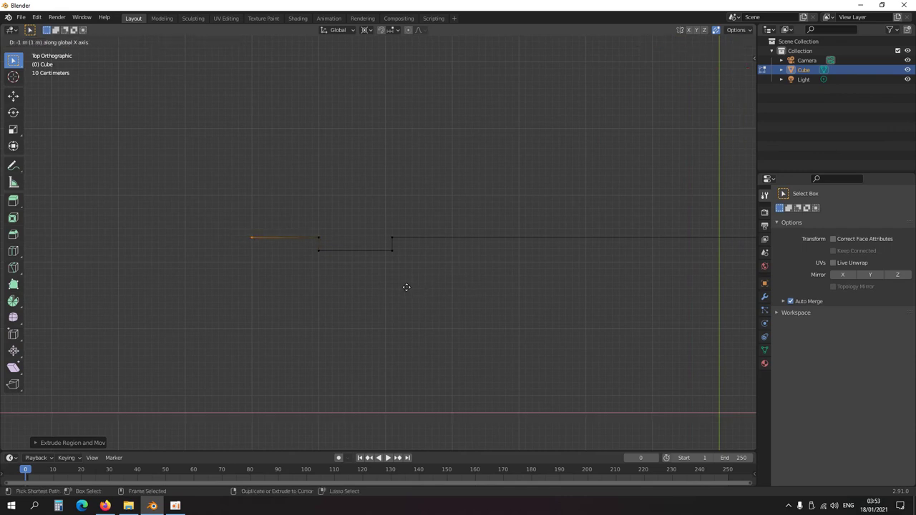
{"action": "left_click", "coordinate": [405, 286]}
Grow the selection from the wall's free end to cover the long stepped wall
{"action": "middle_click_drag", "start_coordinate": [408, 288], "coordinate": [475, 215]}
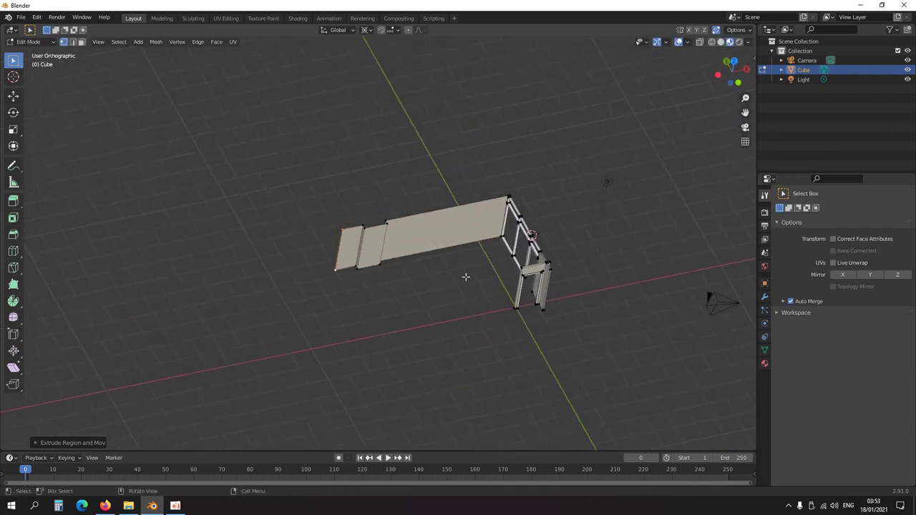
{"action": "scroll", "coordinate": [465, 275], "scroll_direction": "up", "scroll_amount": 3}
{"action": "middle_click_drag", "start_coordinate": [529, 263], "coordinate": [460, 286], "text": "shift"}
{"action": "key", "text": "ctrl+KP_Add"}
{"action": "key", "text": "ctrl+KP_Add"}
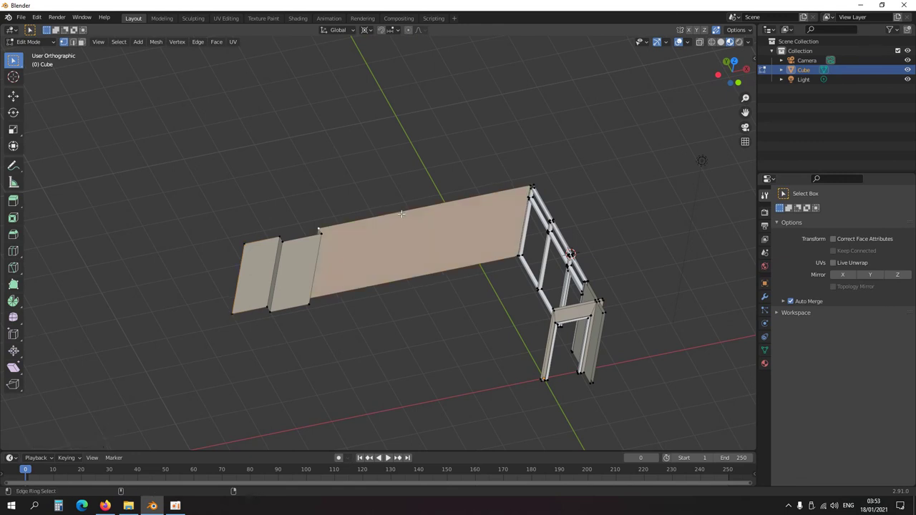
Examine the junction between the long wall and the window frame from above and in perspective
{"action": "key", "text": "KP_7"}
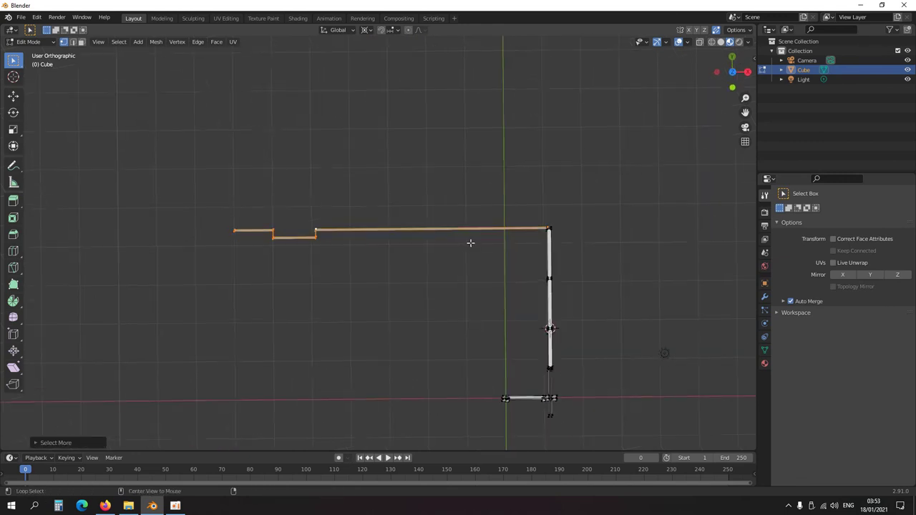
{"action": "middle_click_drag", "start_coordinate": [594, 287], "coordinate": [451, 284], "text": "shift"}
{"action": "scroll", "coordinate": [413, 289], "scroll_direction": "up", "scroll_amount": 10}
{"action": "middle_click_drag", "start_coordinate": [501, 216], "coordinate": [350, 327], "text": "shift"}
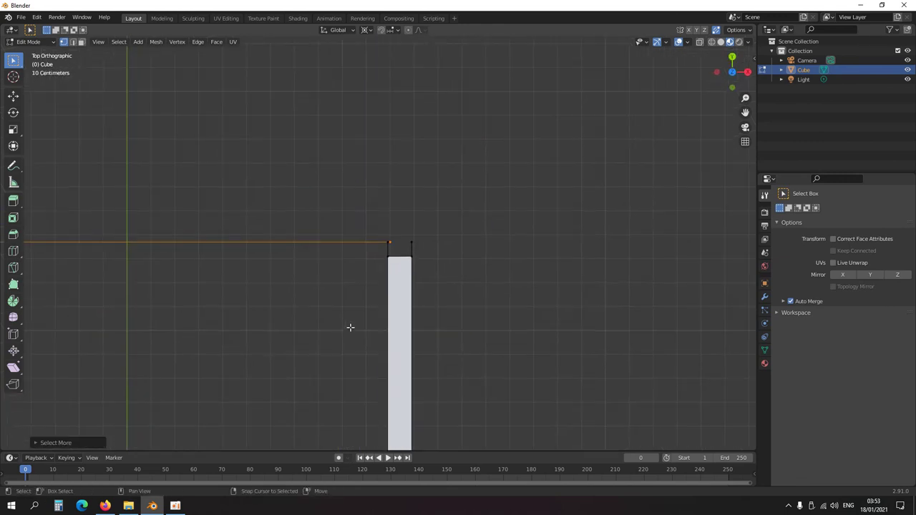
{"action": "scroll", "coordinate": [350, 327], "scroll_direction": "up", "scroll_amount": 6}
{"action": "scroll", "coordinate": [423, 313], "scroll_direction": "down", "scroll_amount": 15}
{"action": "middle_click_drag", "start_coordinate": [421, 363], "coordinate": [458, 274]}
{"action": "middle_click_drag", "start_coordinate": [443, 304], "coordinate": [473, 299]}
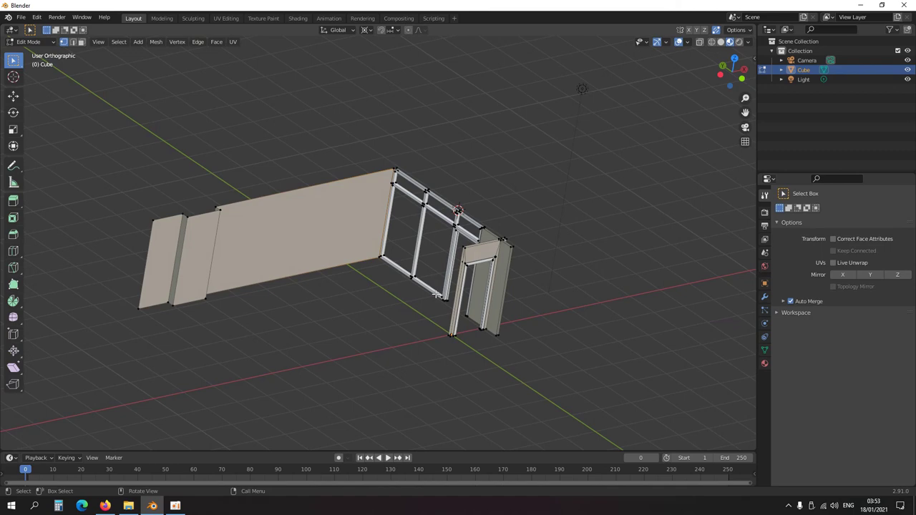
{"action": "middle_click_drag", "start_coordinate": [436, 294], "coordinate": [434, 292]}
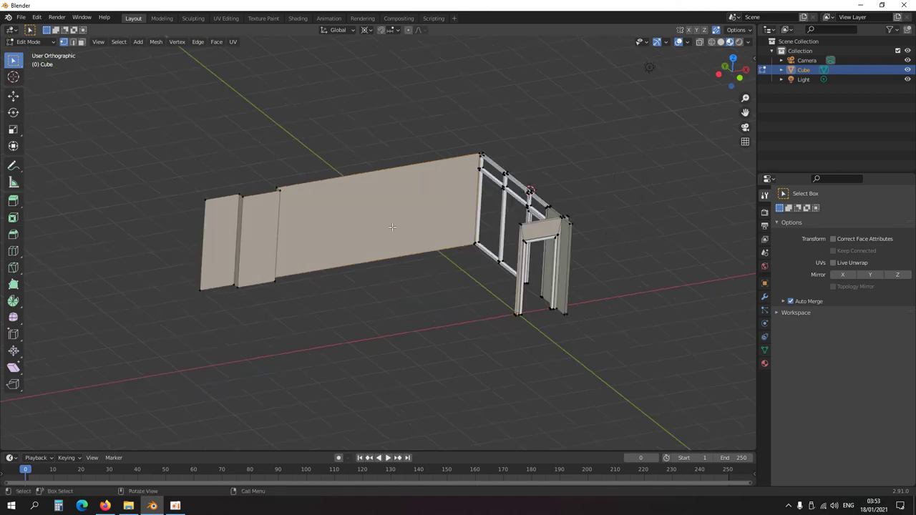
Select all vertices of the recessed wall section, including those hidden behind its surface
{"action": "key", "text": "alt+z"}
{"action": "left_click_drag", "start_coordinate": [231, 173], "coordinate": [291, 307]}
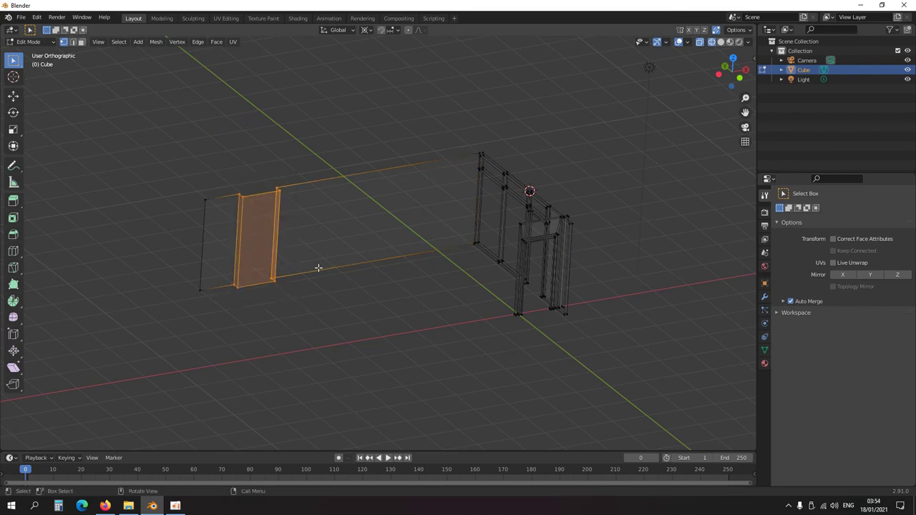
{"action": "middle_click_drag", "start_coordinate": [316, 267], "coordinate": [394, 290]}
{"action": "key", "text": "alt+z"}
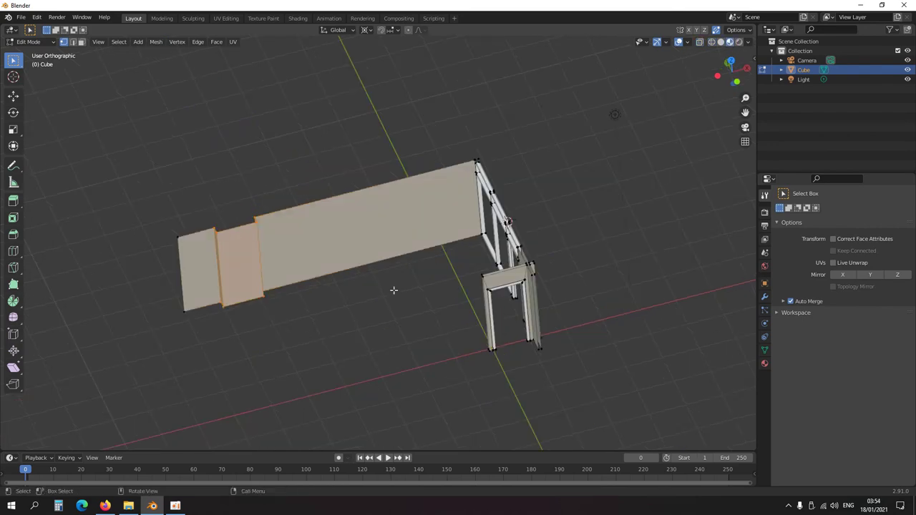
Select the outer end vertices of the door wall and move them about 4.5 m along negative X to form a second long wall
{"action": "key", "text": "KP_7"}
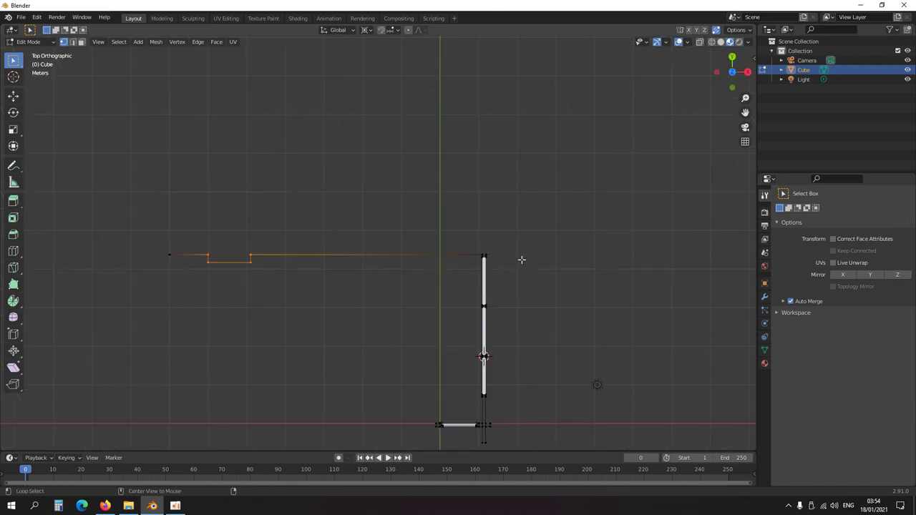
{"action": "middle_click_drag", "start_coordinate": [493, 380], "coordinate": [480, 255], "text": "shift"}
{"action": "scroll", "coordinate": [443, 350], "scroll_direction": "up", "scroll_amount": 5}
{"action": "left_click_drag", "start_coordinate": [491, 399], "coordinate": [473, 367]}
{"action": "middle_click_drag", "start_coordinate": [501, 370], "coordinate": [506, 323], "text": "shift"}
{"action": "scroll", "coordinate": [505, 324], "scroll_direction": "down", "scroll_amount": 2}
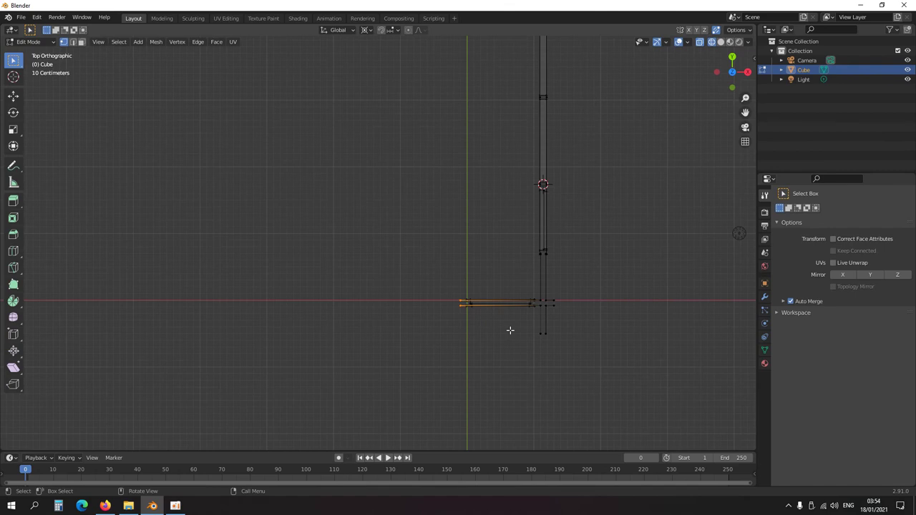
{"action": "key", "text": "e"}
{"action": "key", "text": "x"}
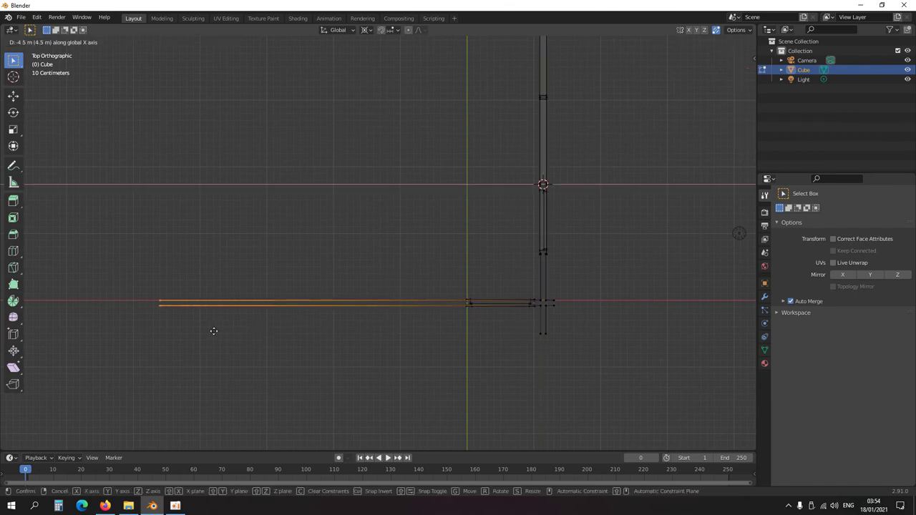
{"action": "left_click", "coordinate": [194, 333]}
{"action": "middle_click_drag", "start_coordinate": [196, 334], "coordinate": [387, 320]}
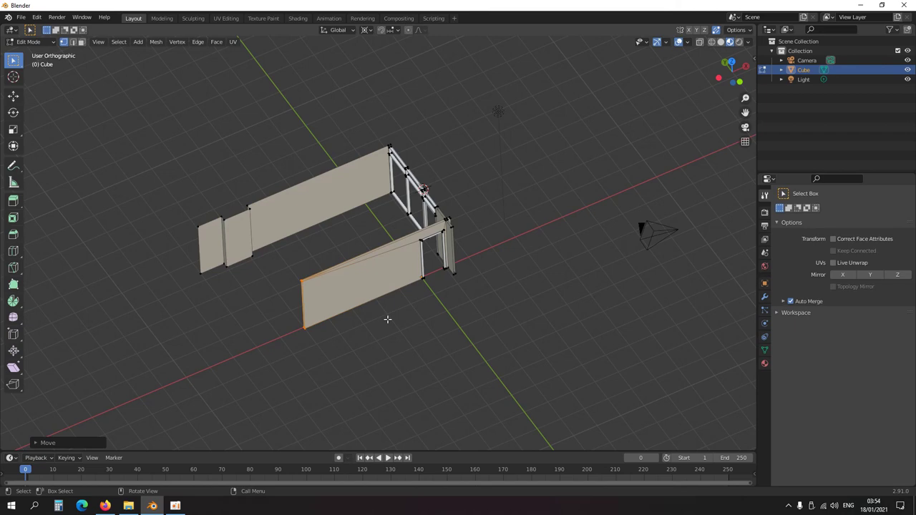
Select the free end edges of the new wall beside the door
{"action": "scroll", "coordinate": [364, 252], "scroll_direction": "up", "scroll_amount": 6}
{"action": "middle_click_drag", "start_coordinate": [387, 319], "coordinate": [499, 243]}
{"action": "middle_click_drag", "start_coordinate": [382, 266], "coordinate": [394, 292]}
{"action": "scroll", "coordinate": [394, 292], "scroll_direction": "down", "scroll_amount": 3}
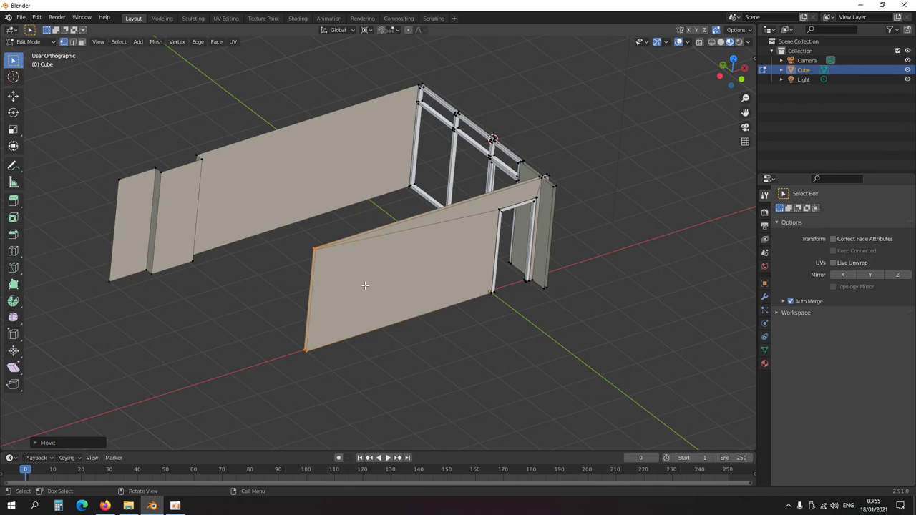
{"action": "left_click_drag", "start_coordinate": [293, 230], "coordinate": [338, 373]}
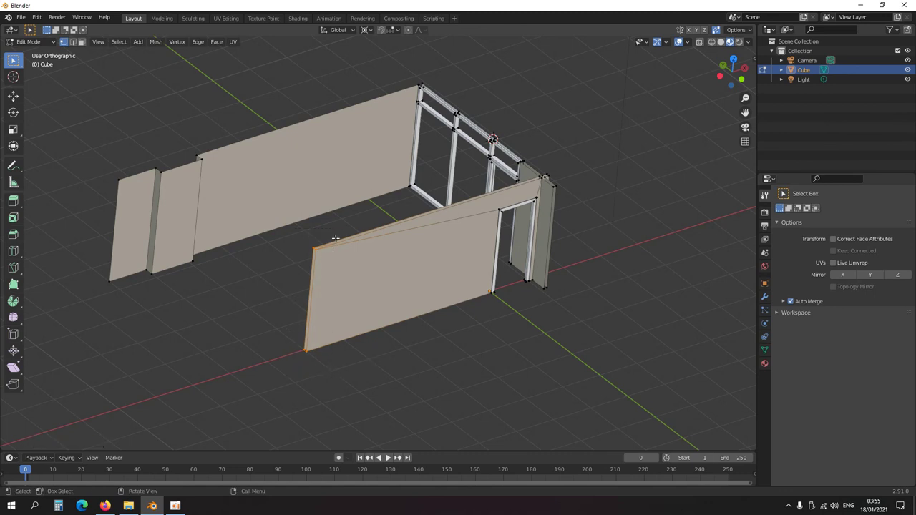